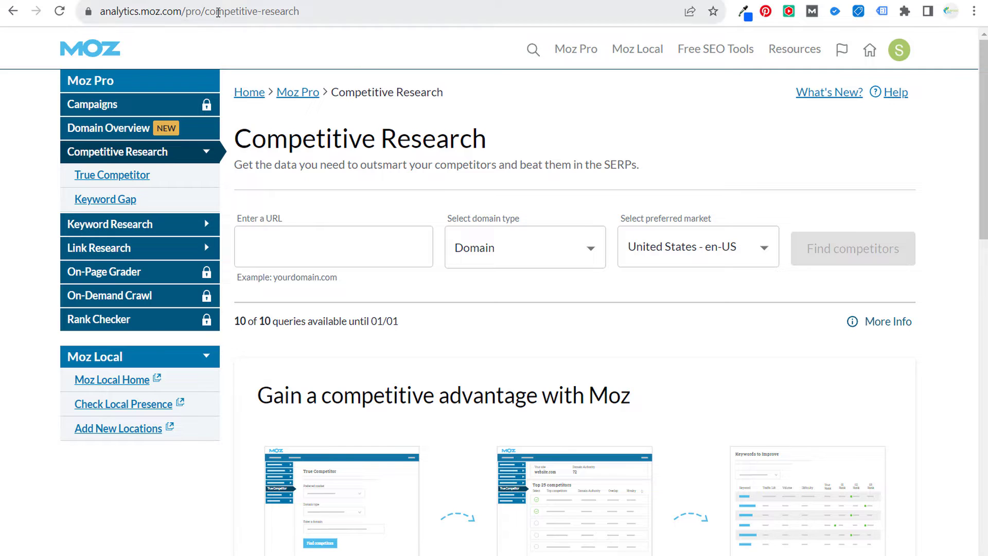
pyautogui.click(218, 11)
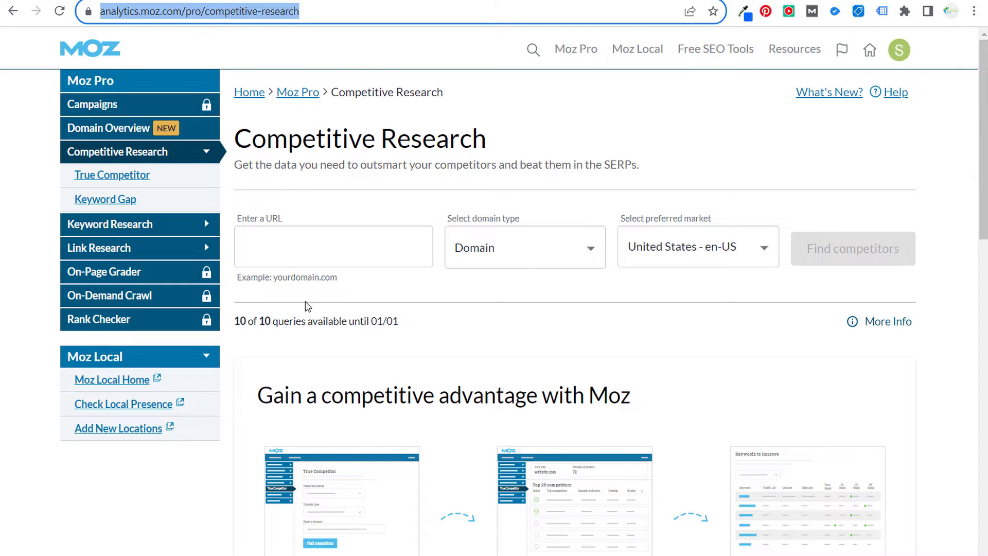
pyautogui.click(255, 322)
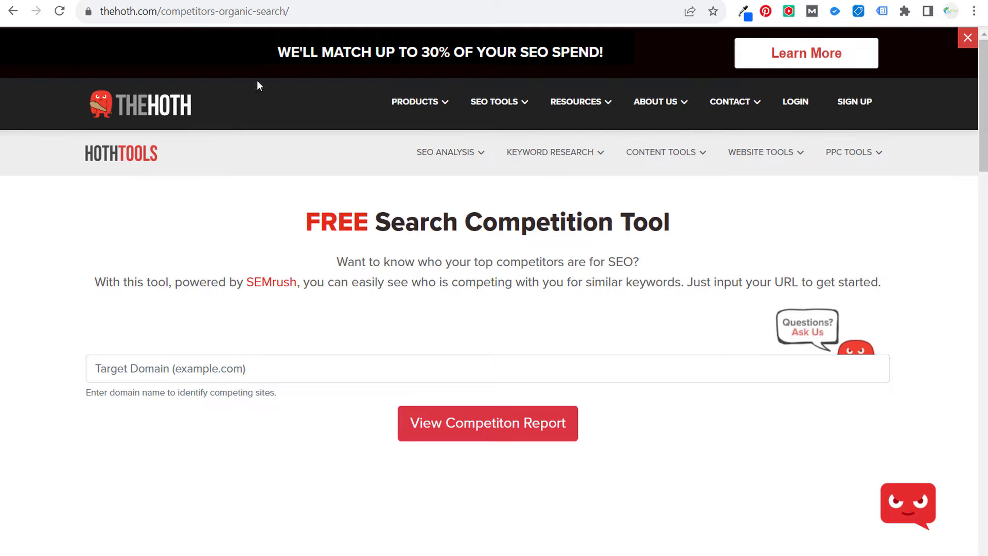
pyautogui.moveTo(514, 103)
pyautogui.click(481, 10)
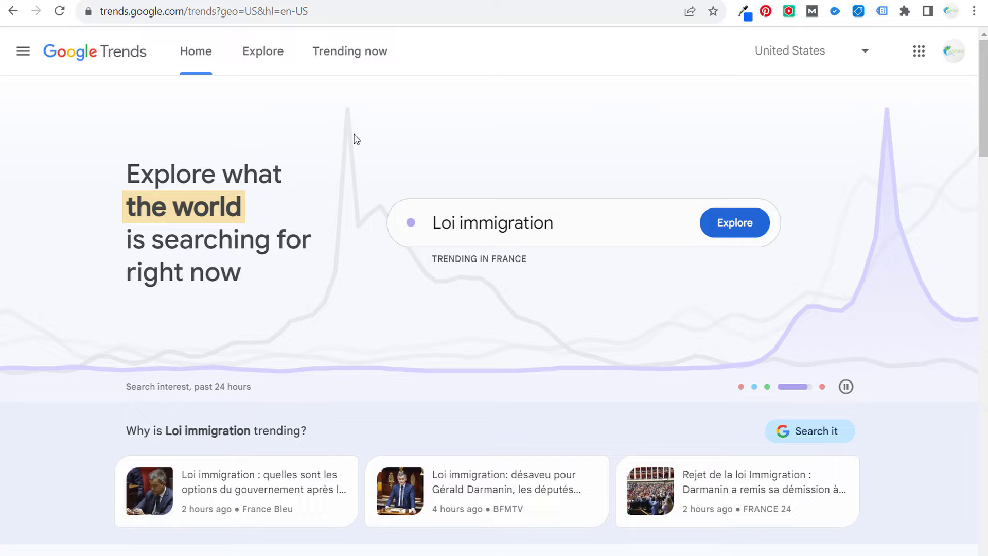
# Explore the search interest for the term "chiroprac" in Google Trends
pyautogui.click(524, 222)
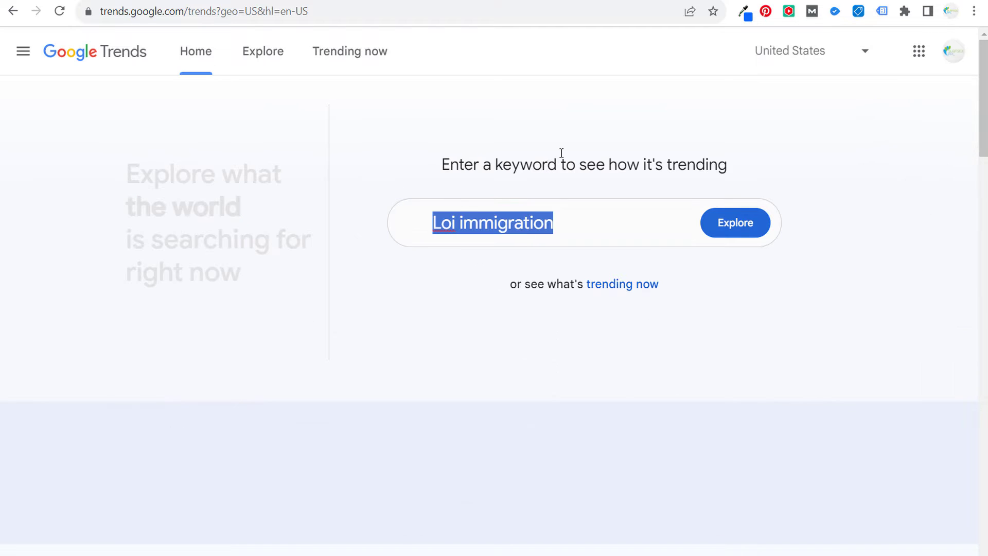
pyautogui.write('chirop')
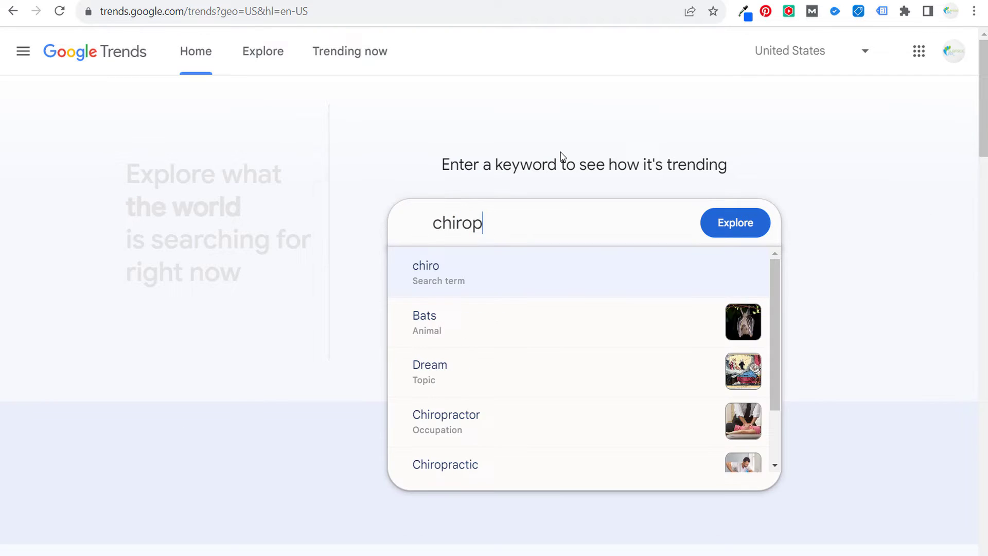
pyautogui.write('rac')
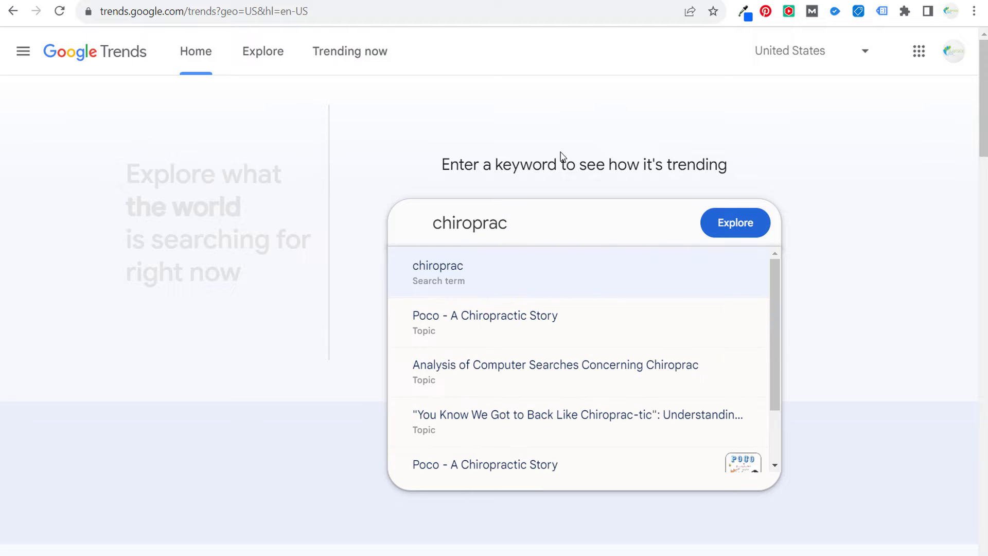
pyautogui.click(495, 278)
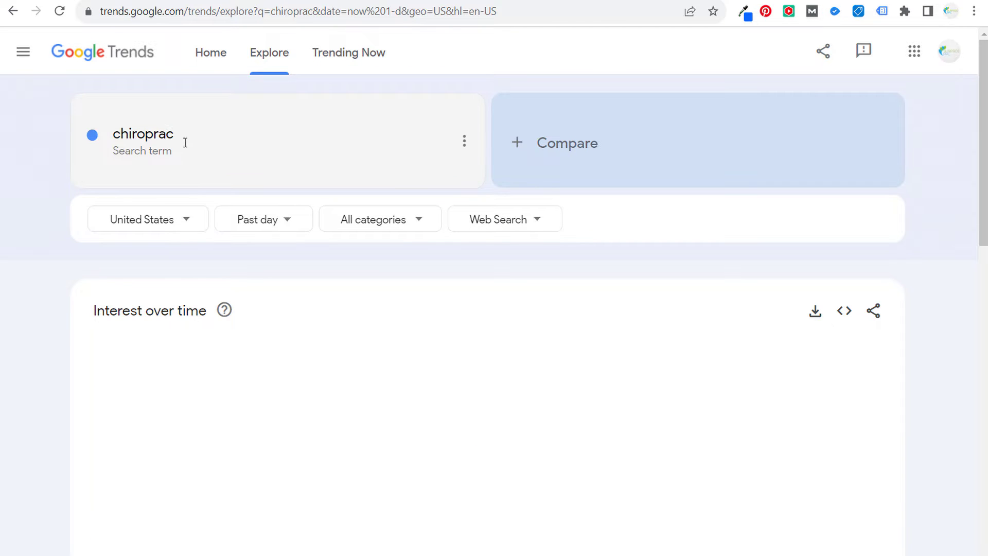
# Change the explored term to "chiropractor" as a search term
pyautogui.click(186, 142)
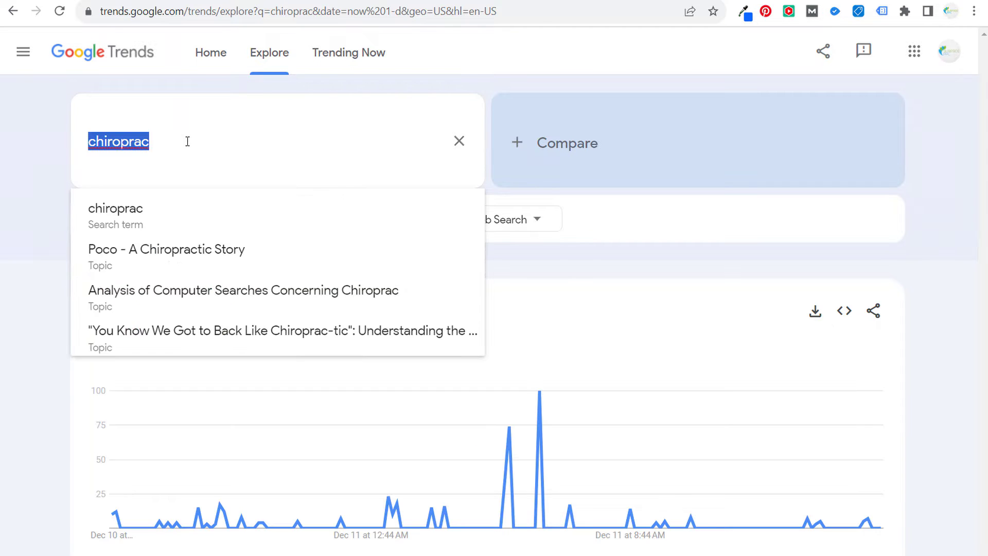
pyautogui.click(223, 136)
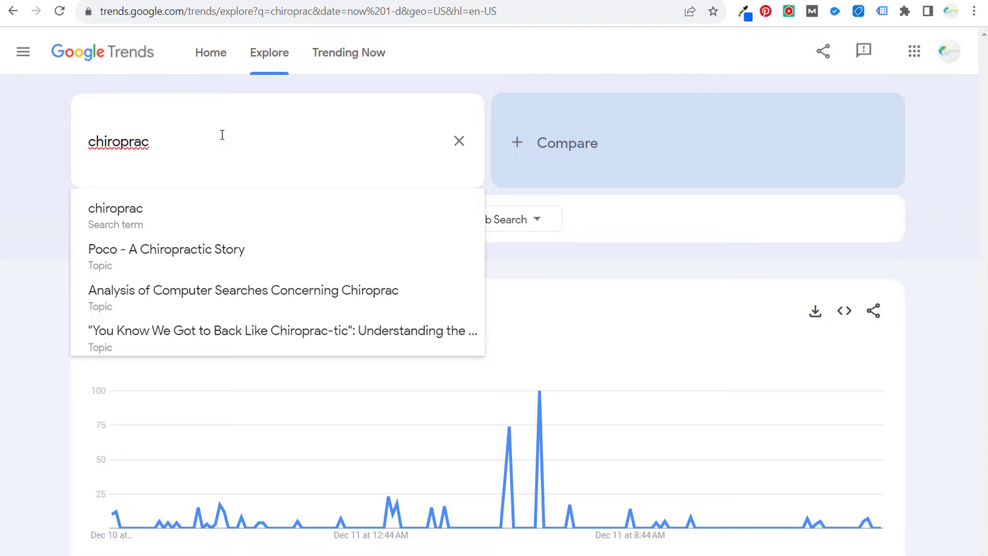
pyautogui.write('tor')
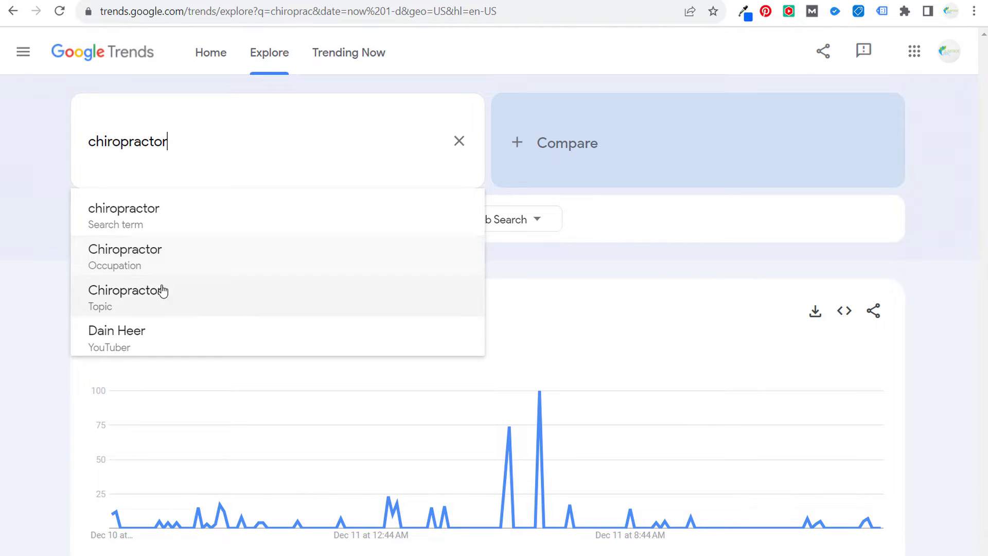
pyautogui.click(162, 226)
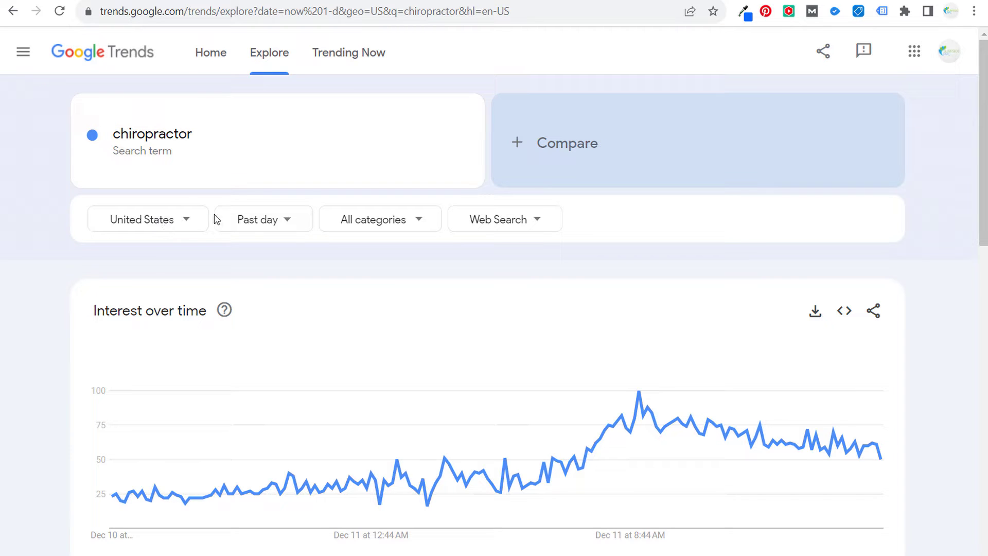
# Set the trend's time range to Past 90 days and its search type to Web Search
pyautogui.click(260, 221)
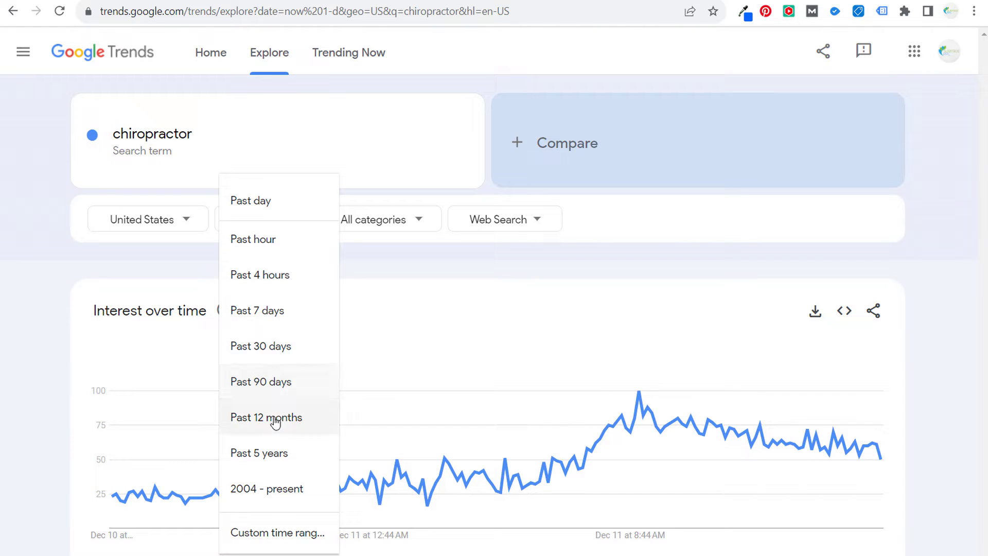
pyautogui.click(278, 385)
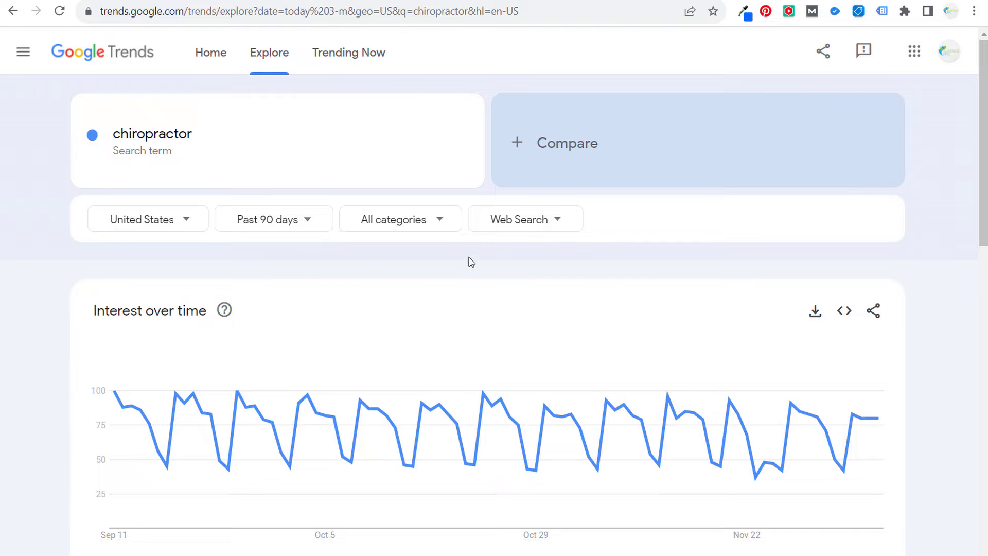
pyautogui.click(530, 228)
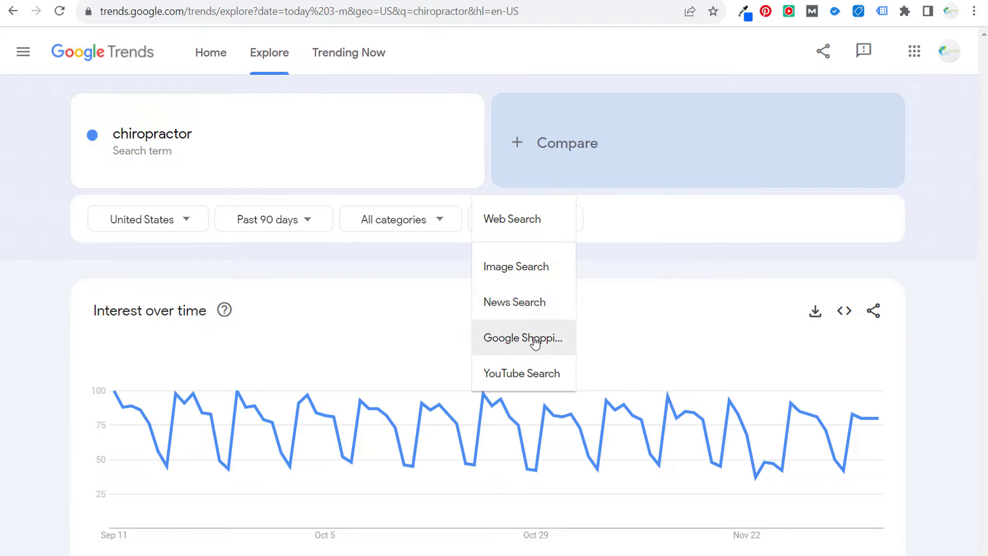
pyautogui.click(522, 221)
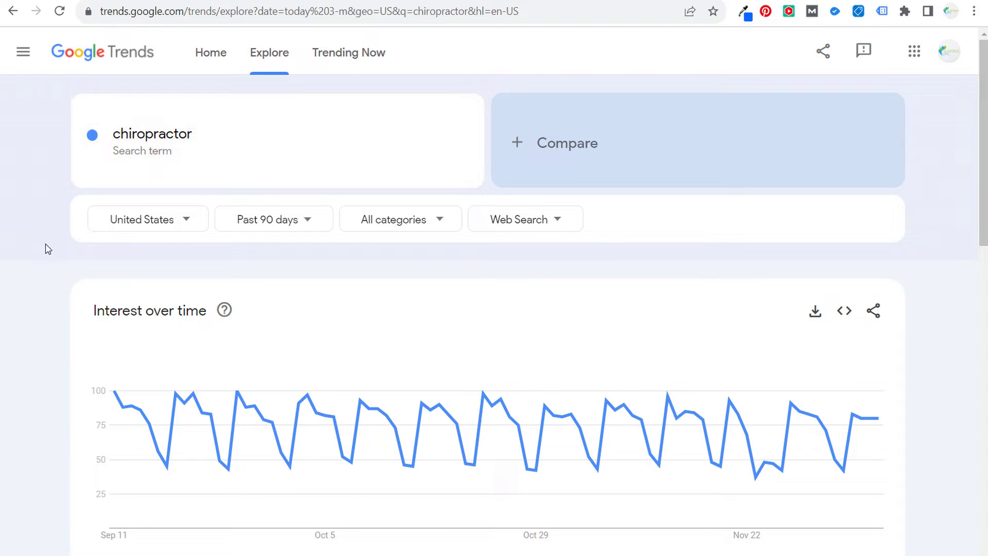
# Switch the related topics for chiropractor to Top and page through to the last topics
pyautogui.scroll(-1, 77, 289)
pyautogui.scroll(-5, 29, 289)
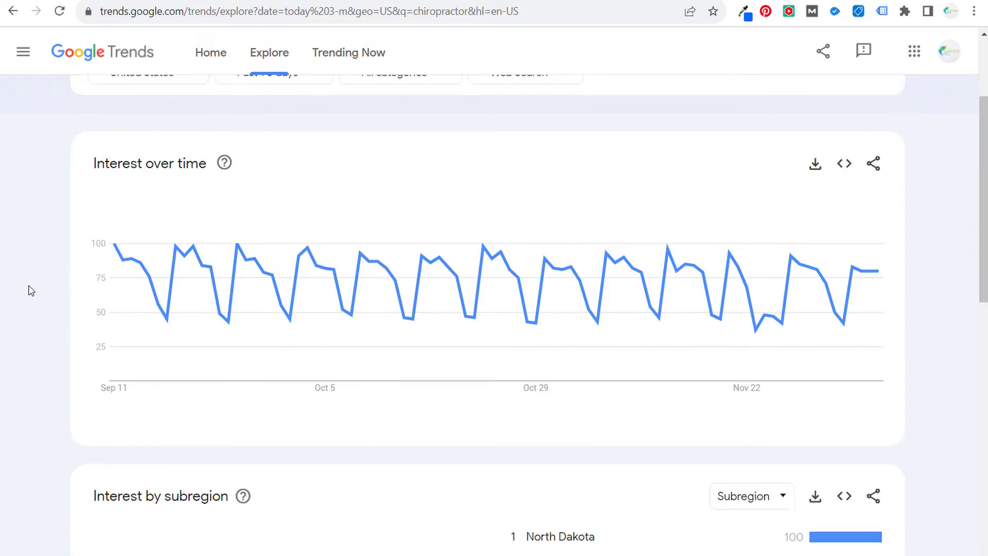
pyautogui.scroll(-5, 74, 244)
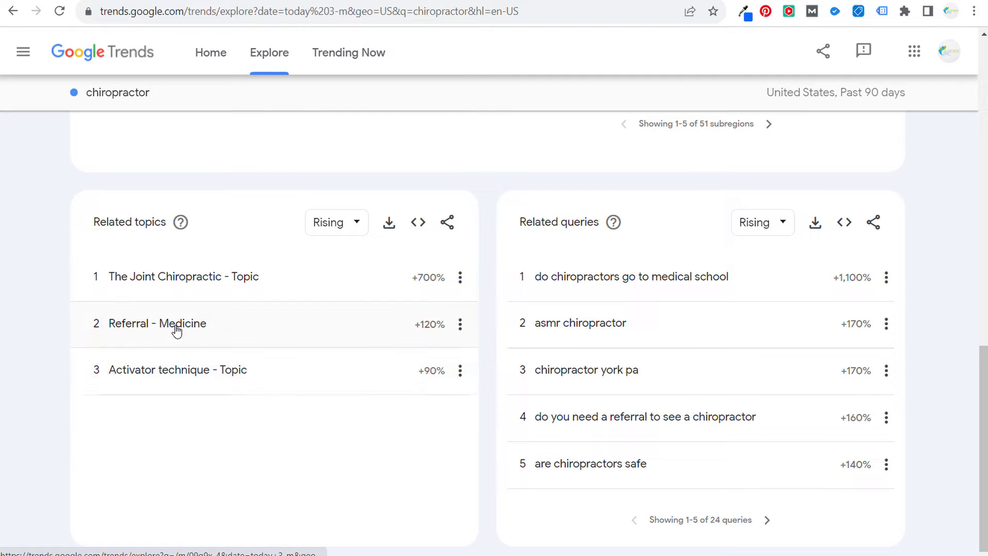
pyautogui.click(343, 223)
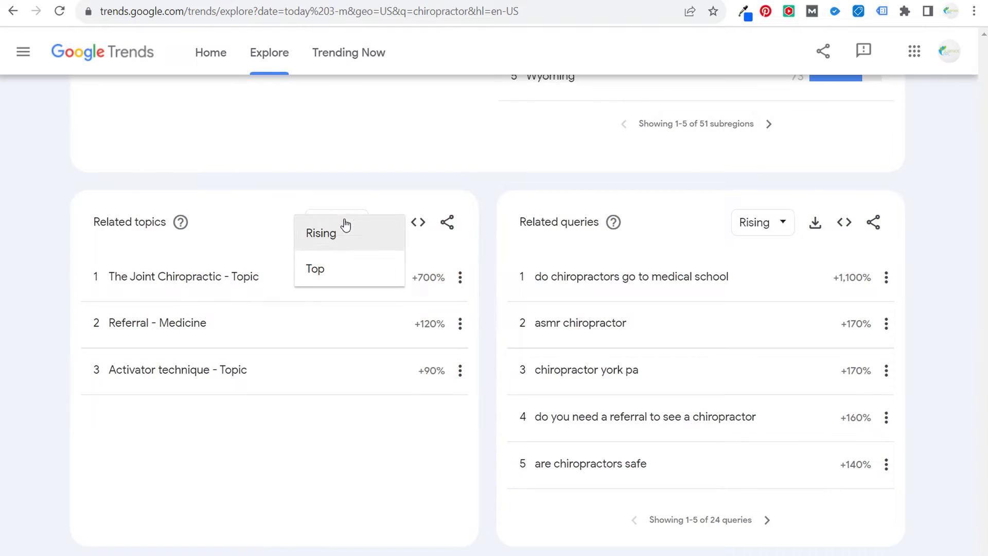
pyautogui.click(341, 281)
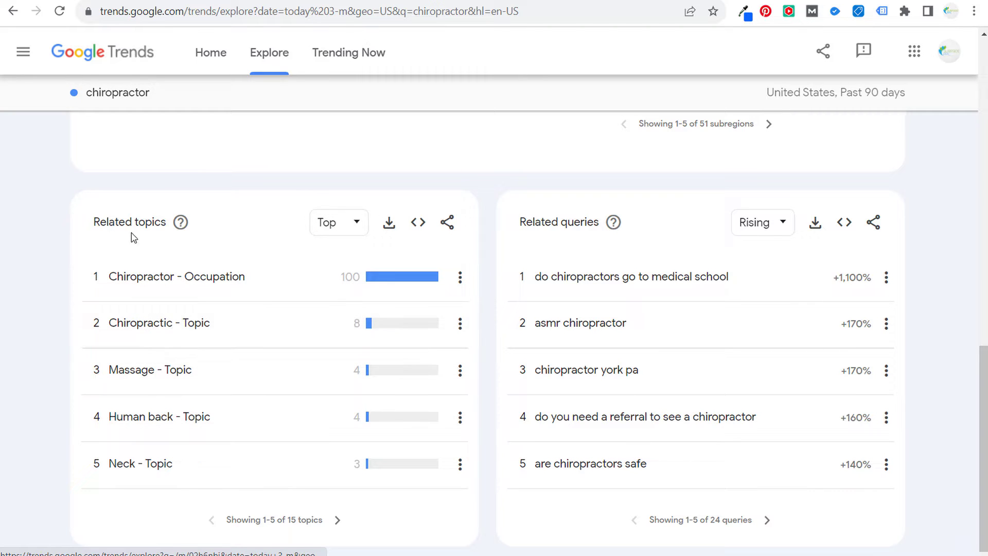
pyautogui.click(342, 525)
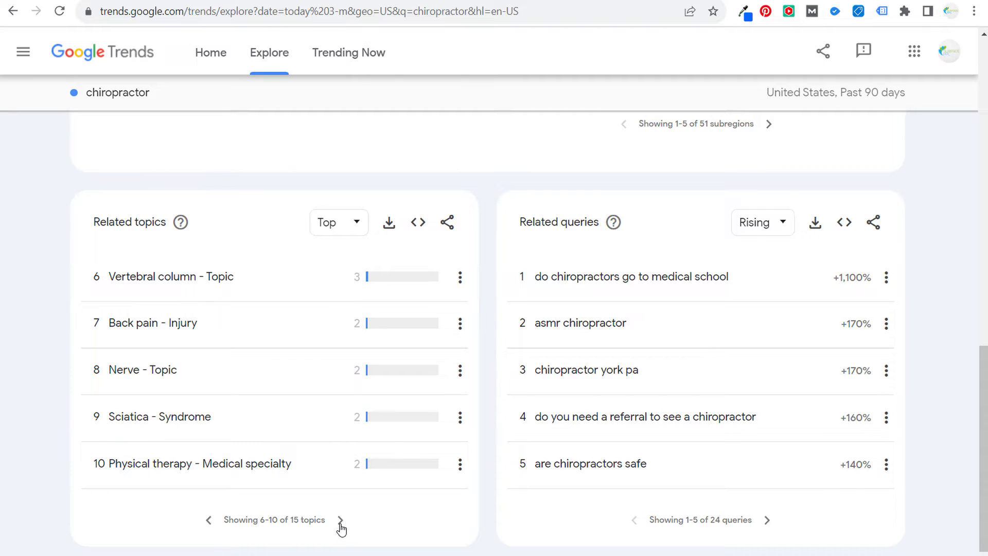
pyautogui.click(340, 527)
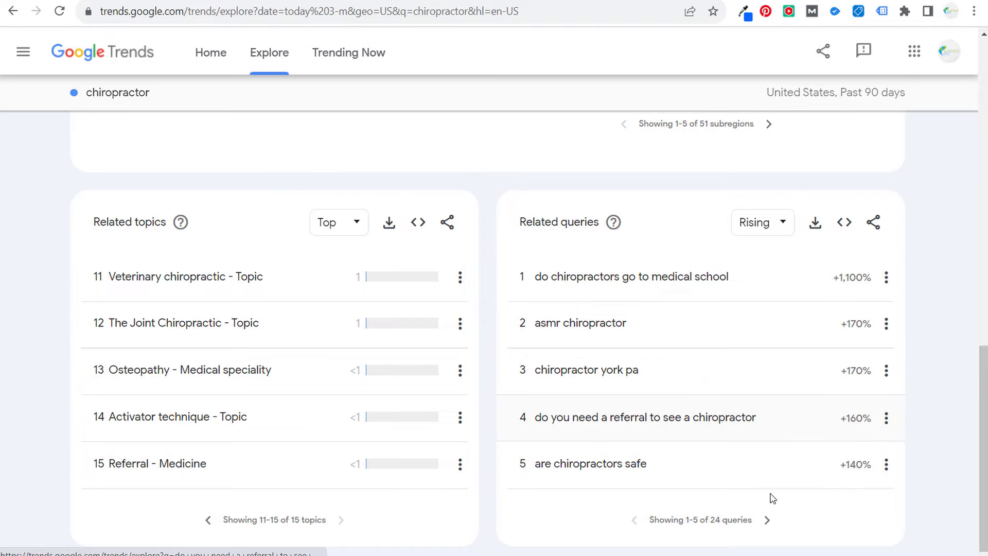
# Page through the rising related queries for chiropractor up to the last page
pyautogui.click(766, 520)
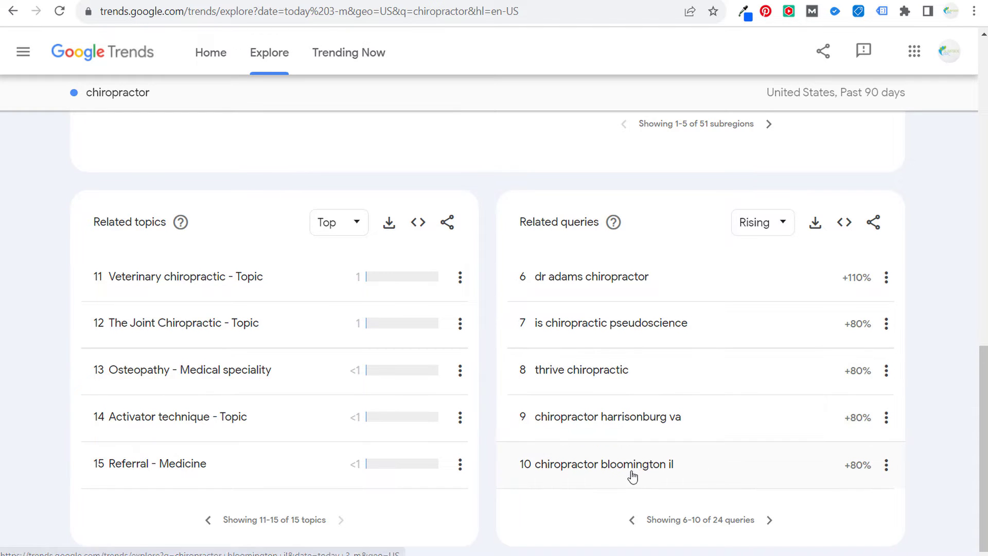
pyautogui.click(770, 520)
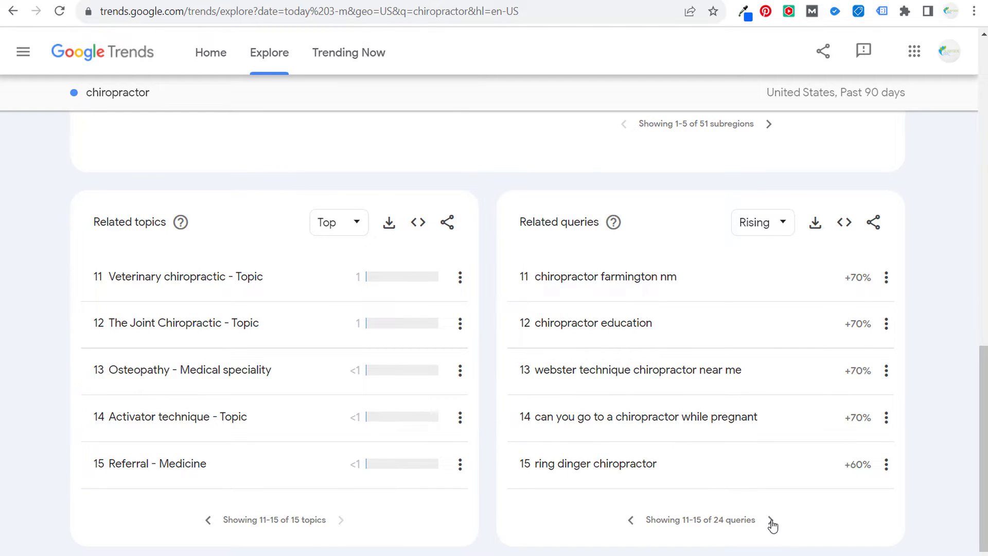
pyautogui.click(771, 522)
pyautogui.click(631, 520)
pyautogui.click(768, 521)
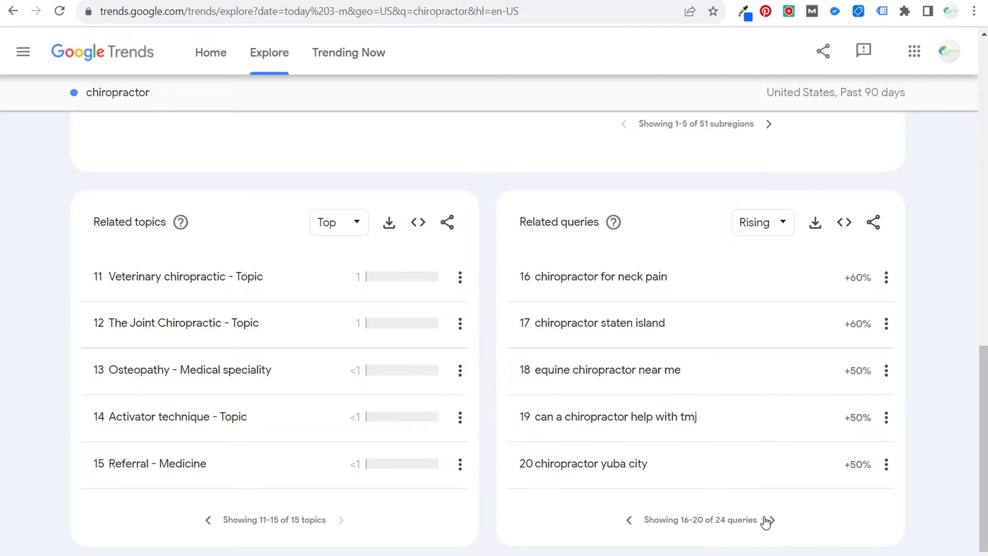
pyautogui.click(768, 521)
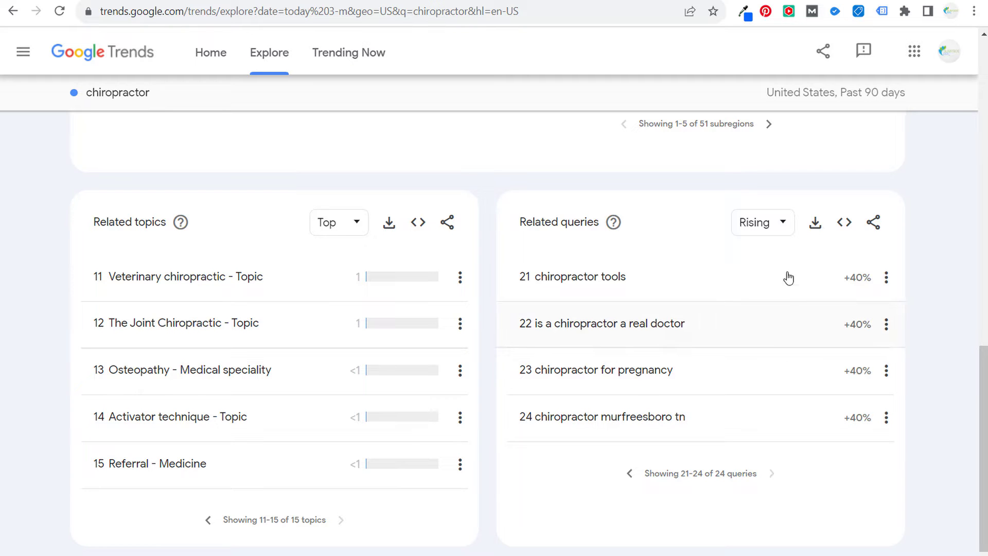
# Switch the related queries to Top and page through them to the end of the list
pyautogui.click(774, 225)
pyautogui.click(776, 268)
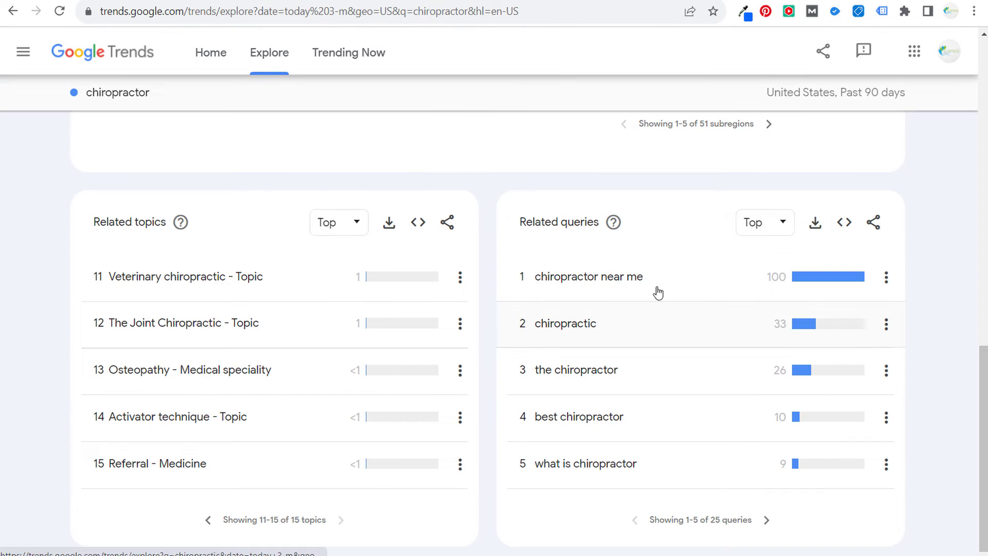
pyautogui.click(766, 521)
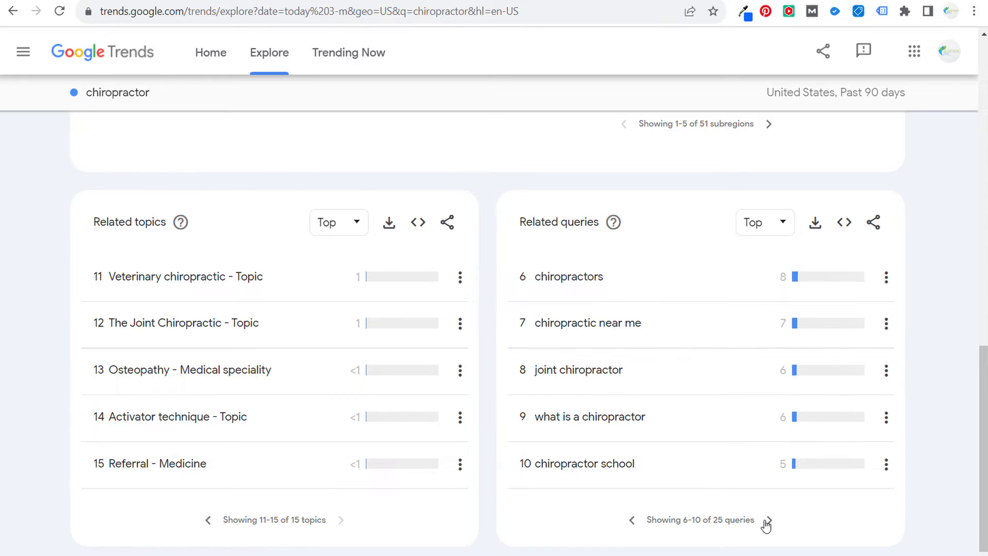
pyautogui.click(768, 521)
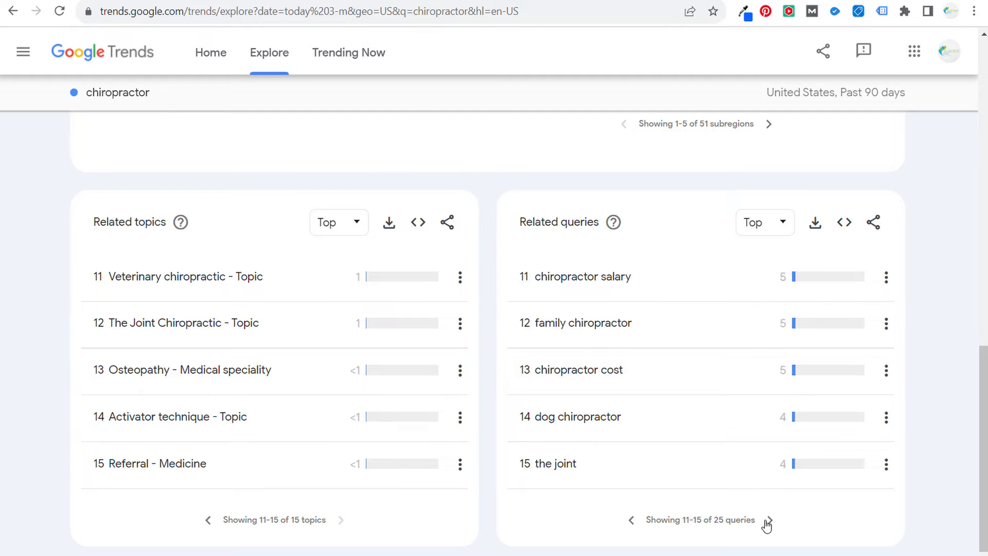
pyautogui.click(632, 524)
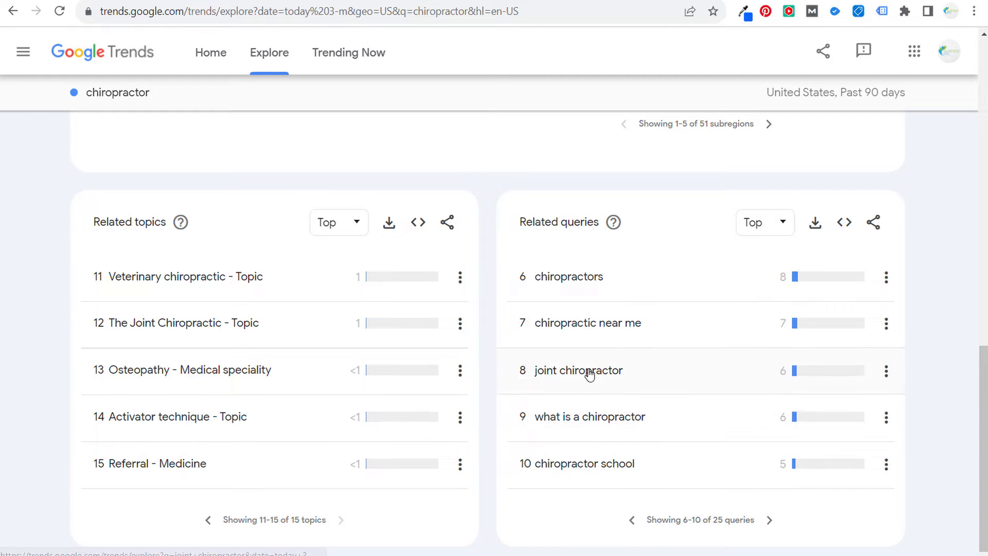
pyautogui.click(772, 521)
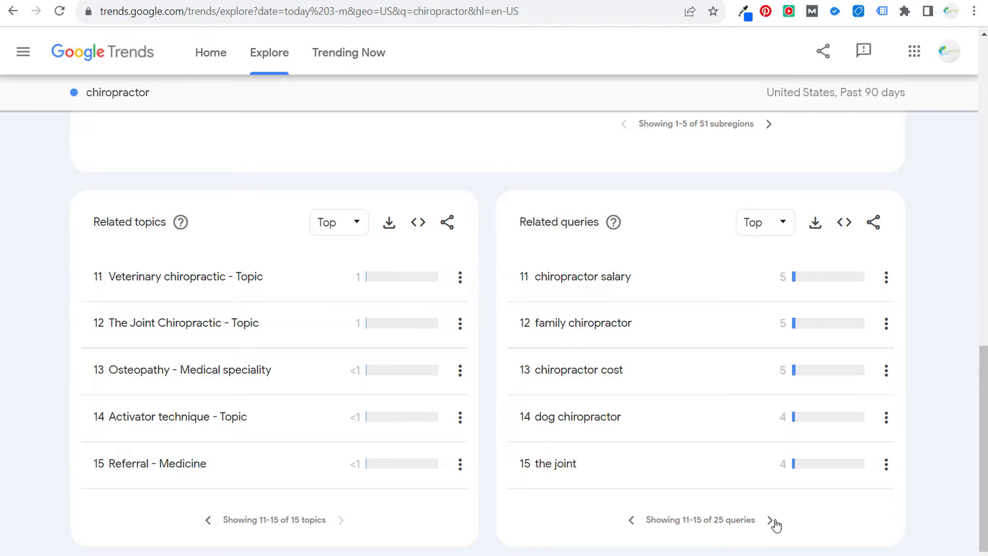
pyautogui.click(775, 523)
pyautogui.click(775, 523)
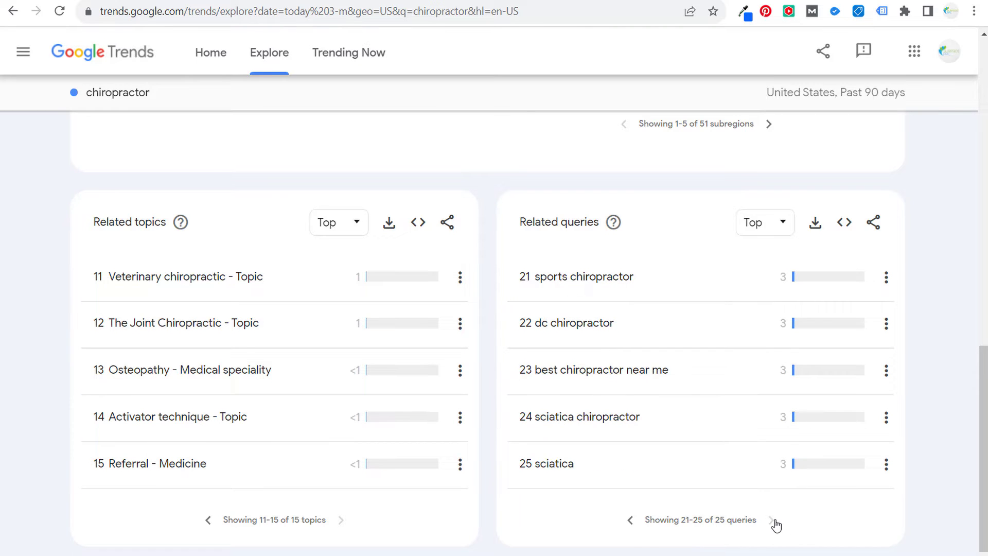
# Return to the first page of top related queries and go back one page in the related topics
pyautogui.click(631, 522)
pyautogui.click(630, 521)
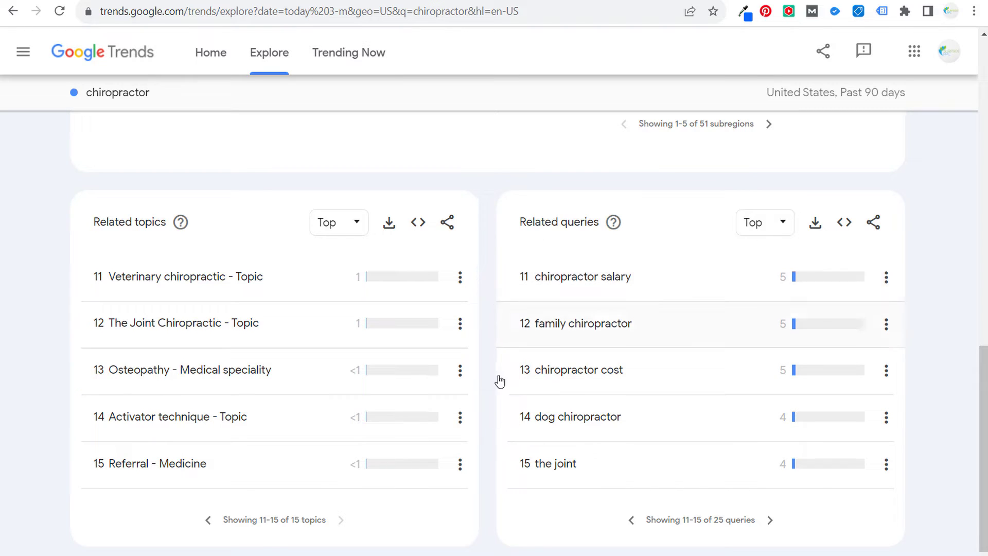
pyautogui.click(633, 523)
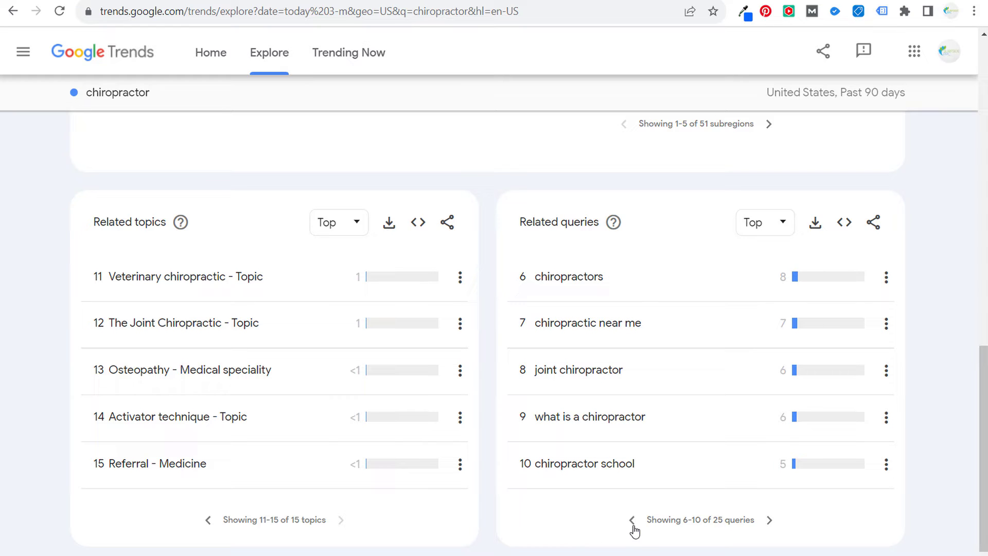
pyautogui.click(633, 521)
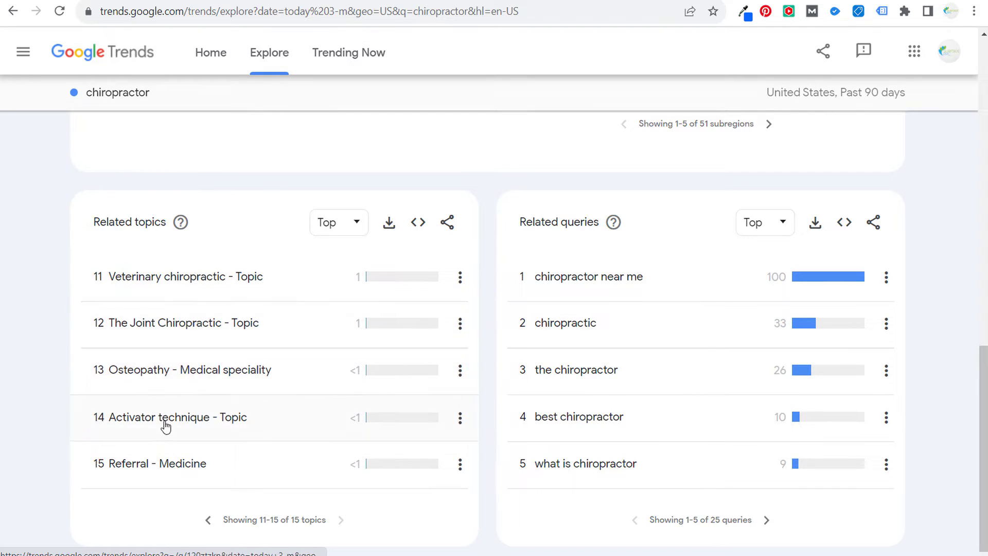
pyautogui.click(208, 521)
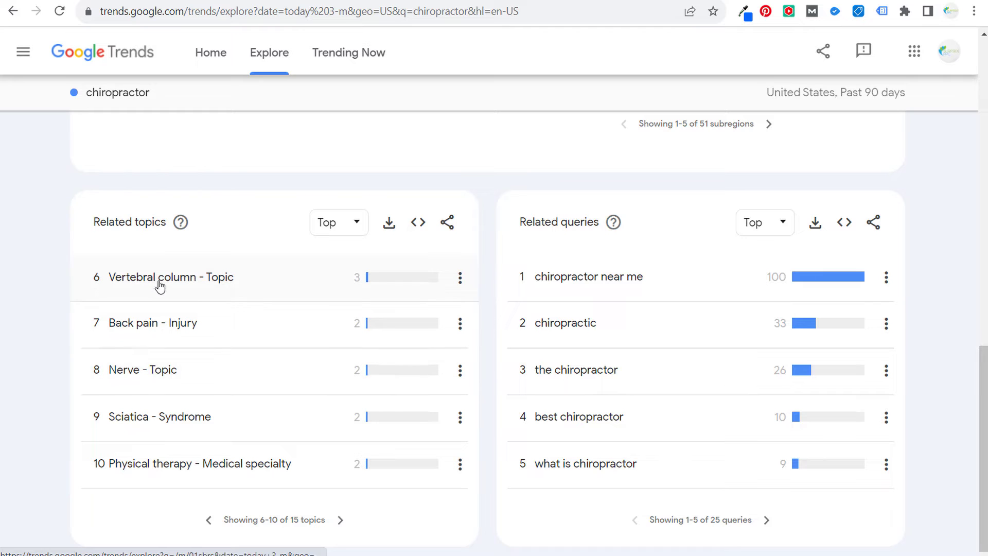
# Return to the first page of top related topics for chiropractor and switch the list to Rising
pyautogui.click(212, 521)
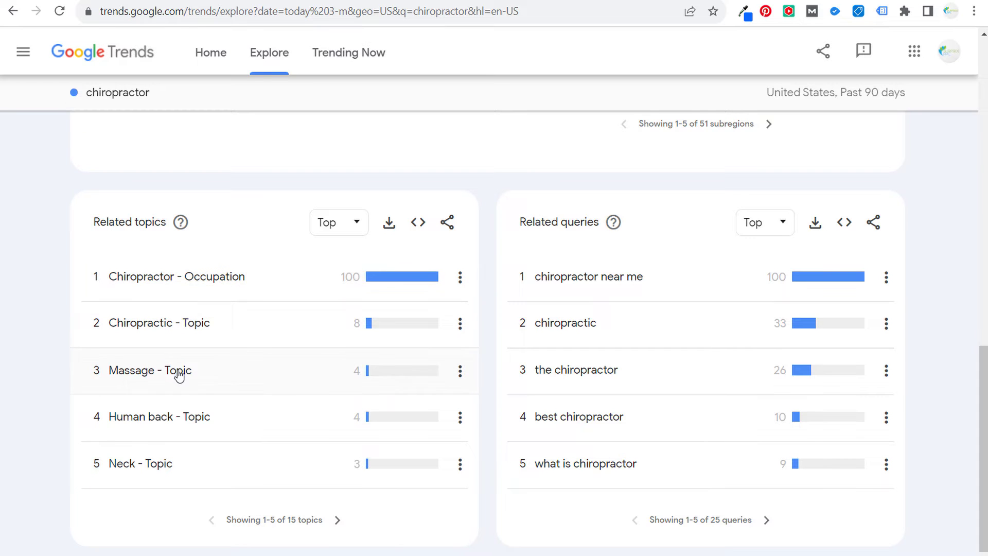
pyautogui.click(333, 225)
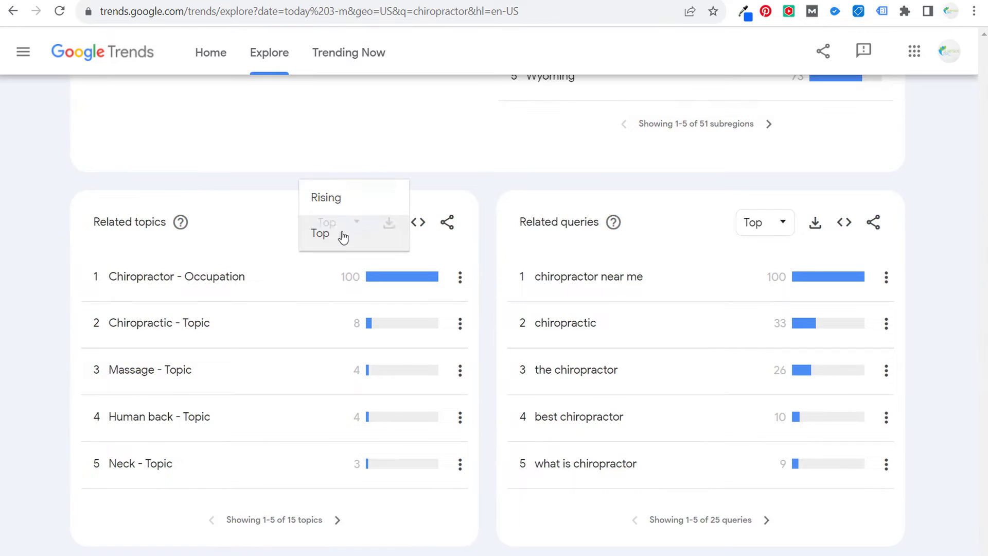
pyautogui.click(351, 201)
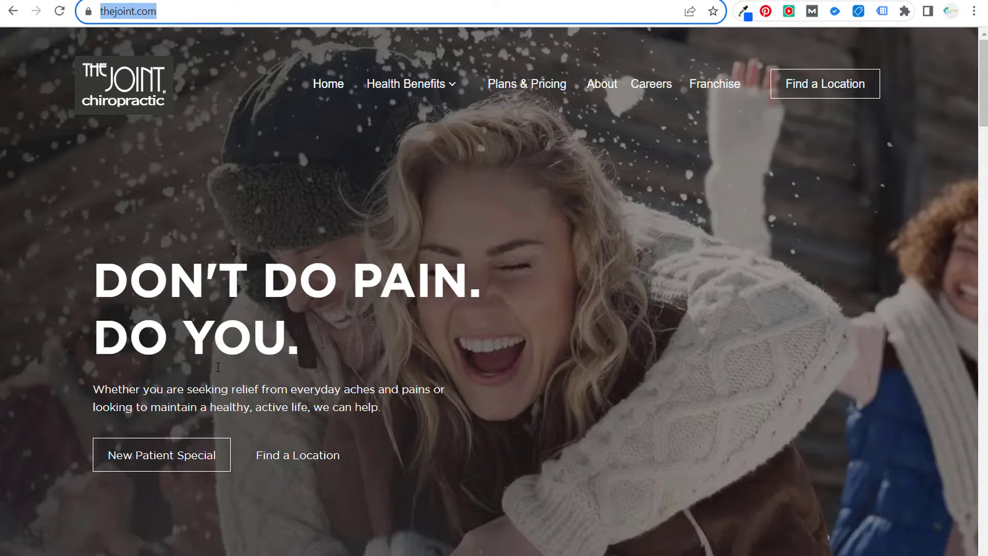
# On thejoint.com, open the New Patient Special offer and look through its price and sign-up form
pyautogui.click(148, 454)
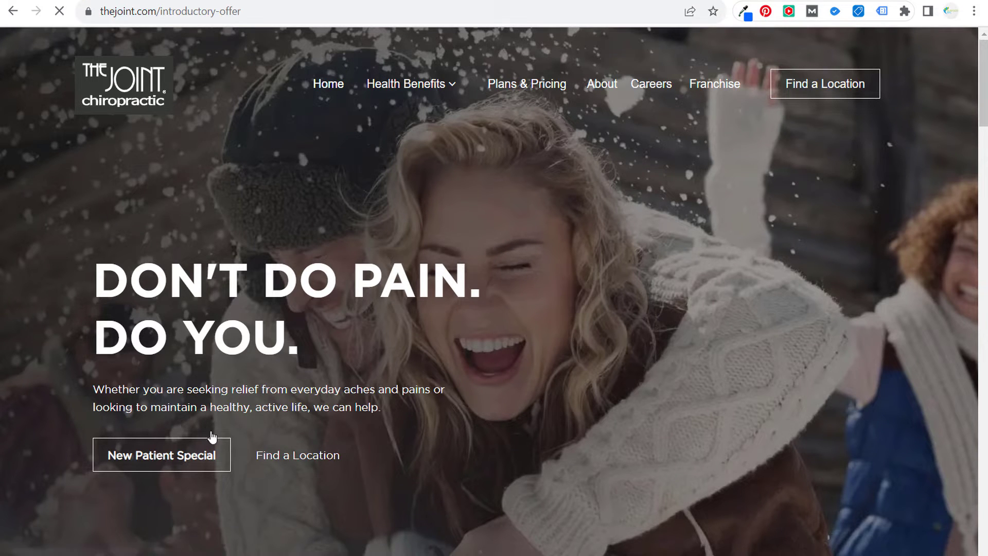
pyautogui.scroll(-2, 422, 302)
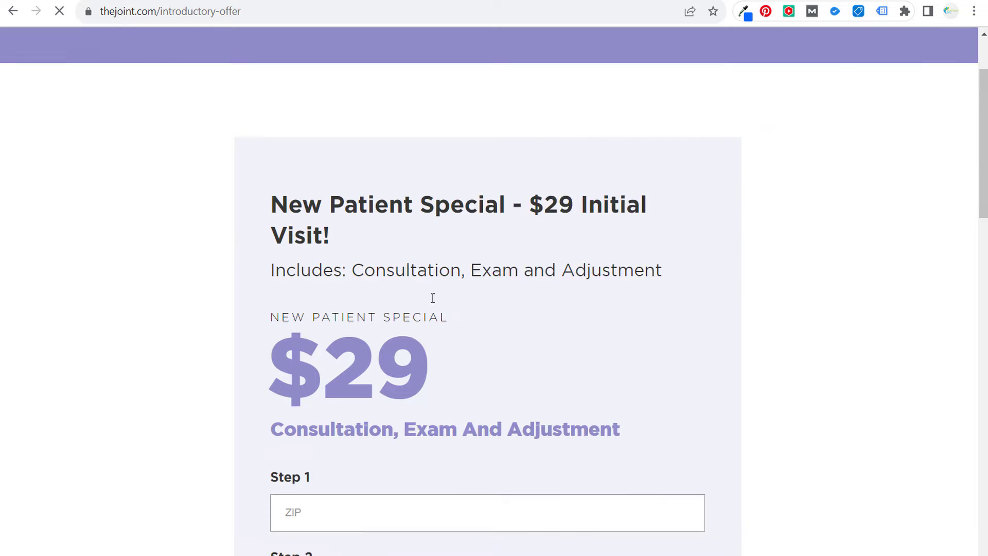
pyautogui.scroll(-4, 540, 331)
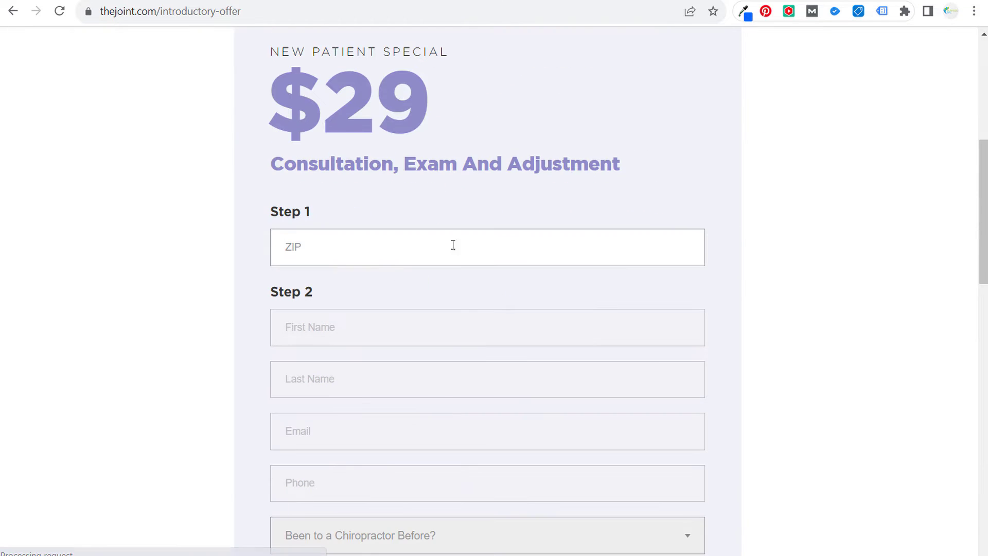
pyautogui.scroll(-4, 465, 247)
pyautogui.scroll(7, 717, 344)
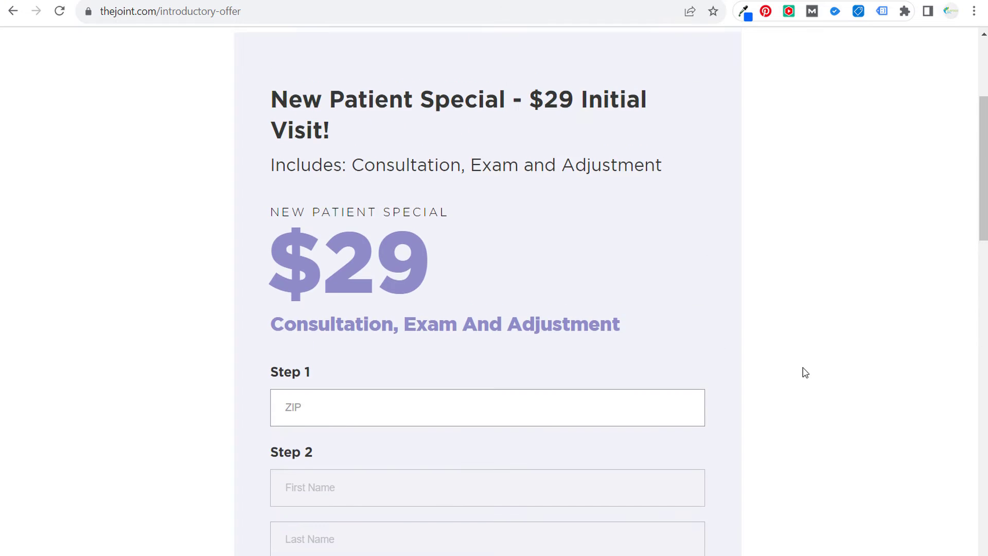
pyautogui.scroll(4, 806, 368)
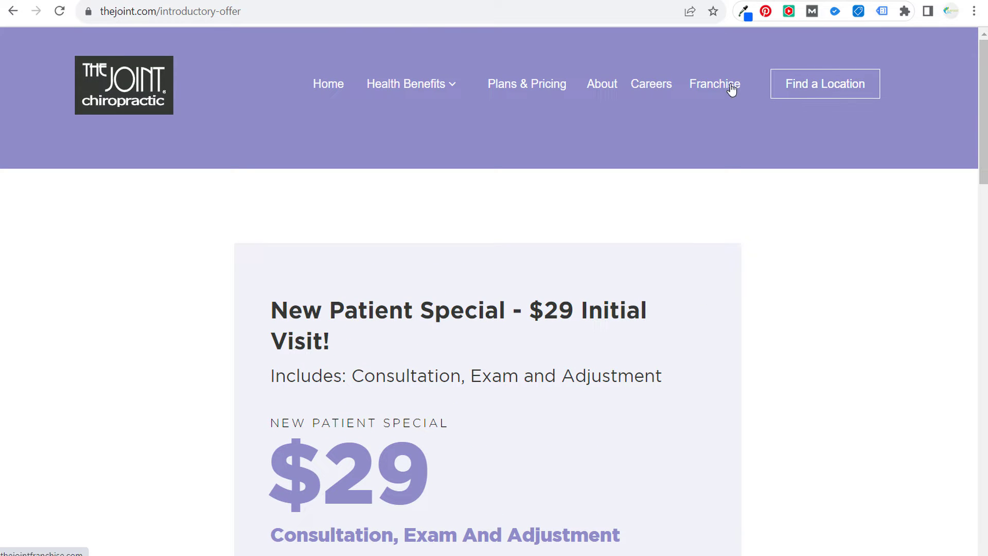
# Open The Joint's Plans & Pricing page and examine its wellness plans, visit packages, single visits and footer links
pyautogui.click(538, 88)
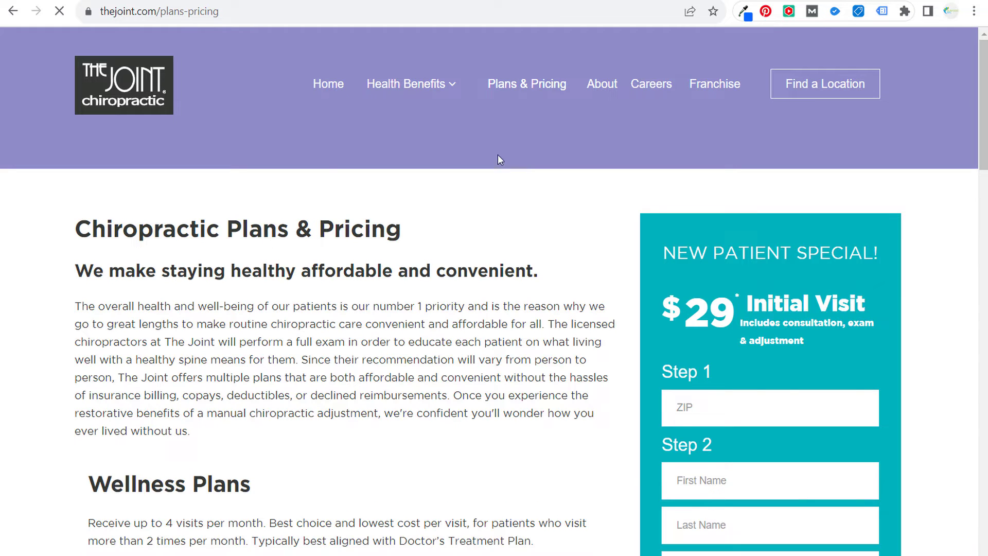
pyautogui.moveTo(447, 89)
pyautogui.moveTo(417, 123)
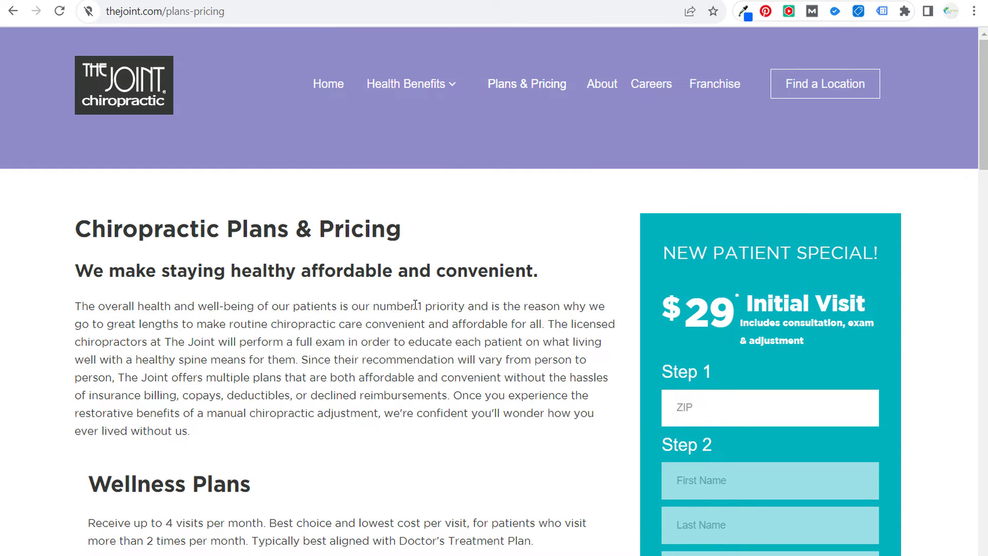
pyautogui.scroll(-7, 419, 300)
pyautogui.scroll(-4, 446, 320)
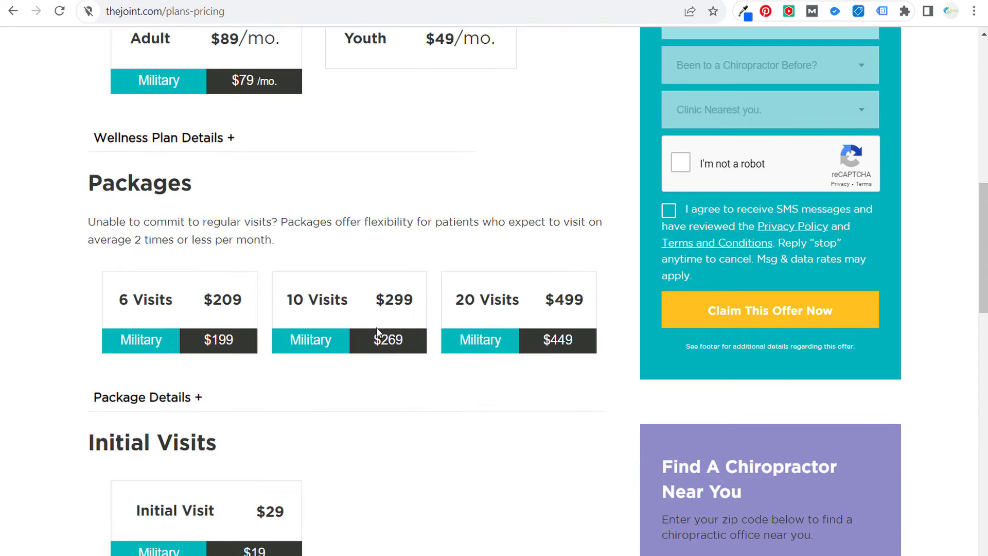
pyautogui.scroll(-15, 479, 342)
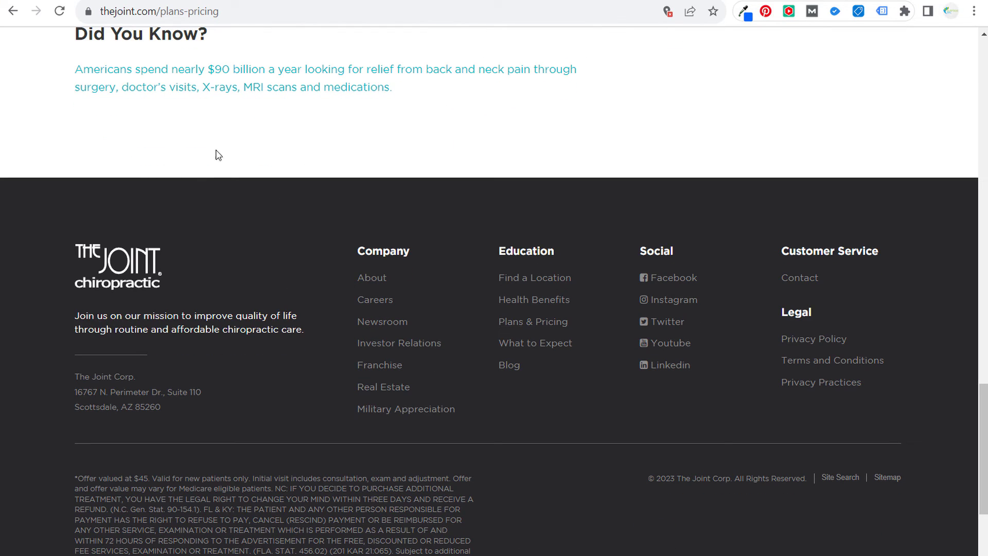
pyautogui.scroll(11, 256, 154)
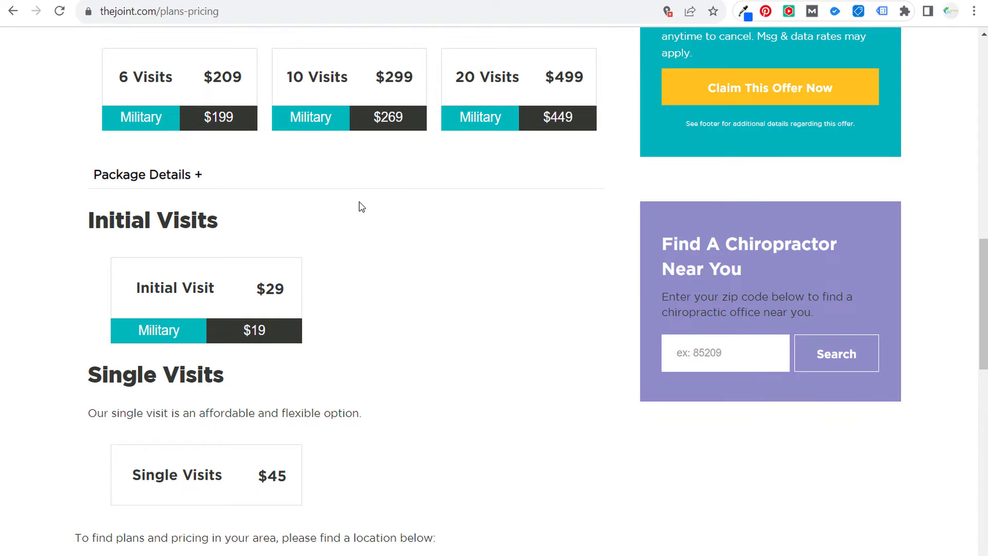
pyautogui.scroll(-12, 363, 208)
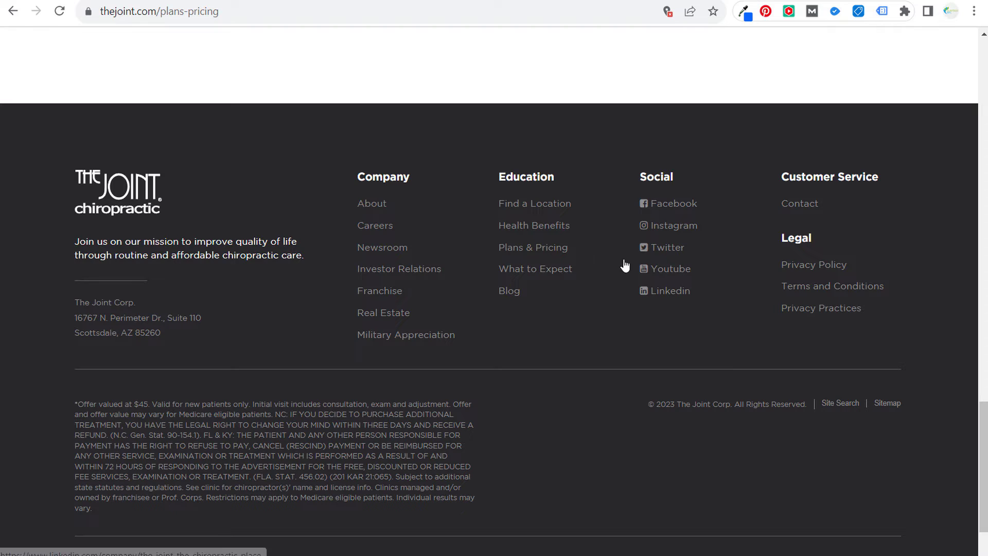
pyautogui.scroll(6, 604, 234)
pyautogui.scroll(15, 605, 240)
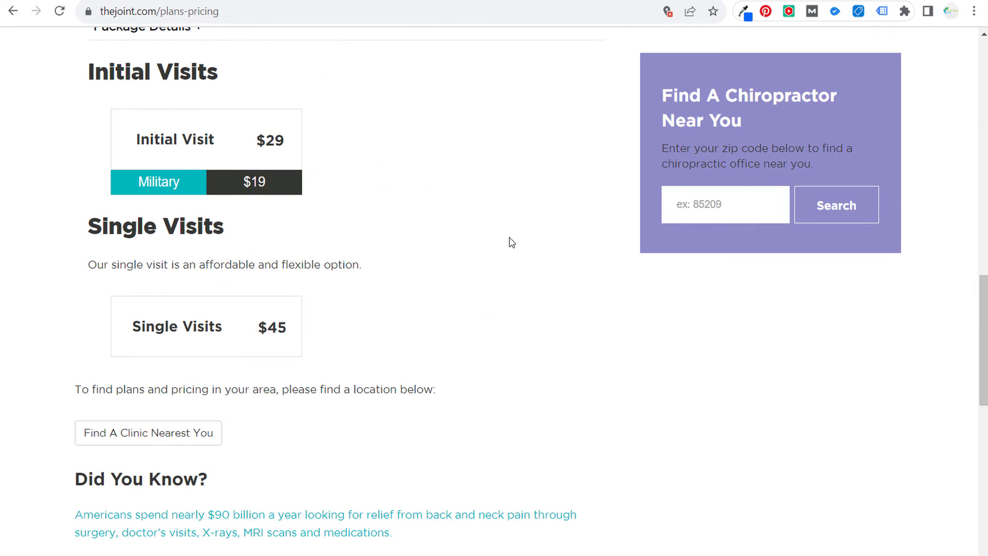
pyautogui.scroll(7, 540, 265)
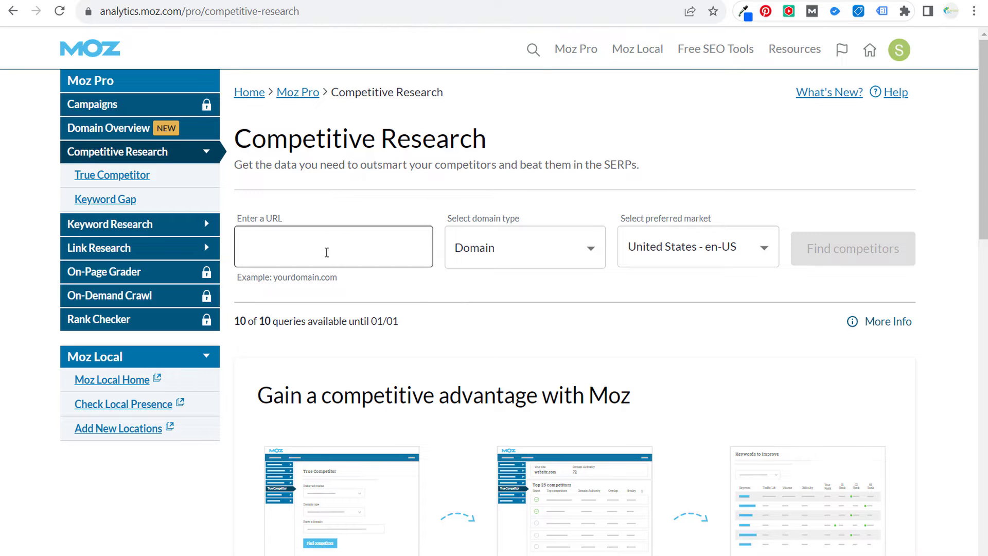
# In Moz Competitive Research, enter thejoint.com as the domain, copy it and find its competitors
pyautogui.click(338, 247)
pyautogui.write('thejoint.com')
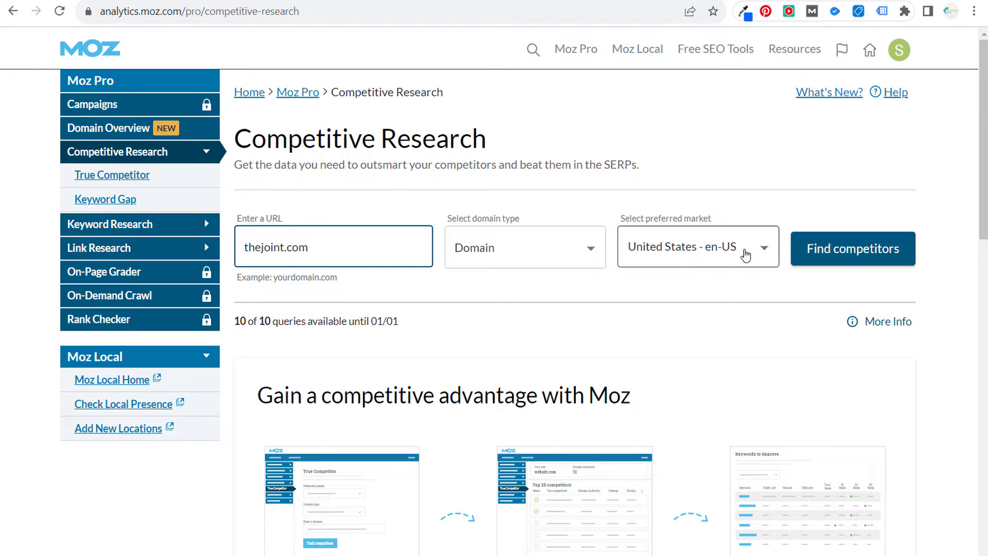
pyautogui.moveTo(369, 245); pyautogui.dragTo(243, 249)
pyautogui.hotkey('ctrl', 'c')
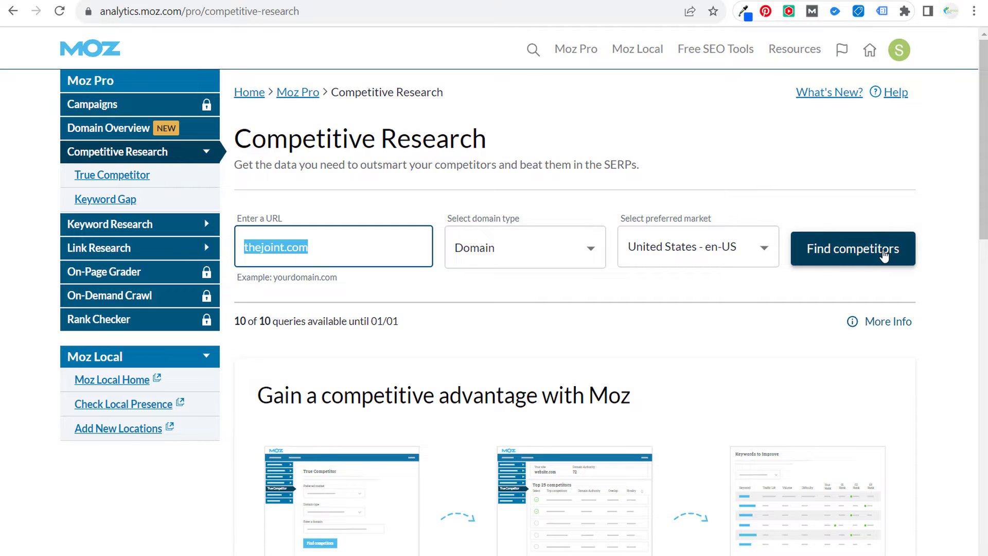
pyautogui.click(884, 255)
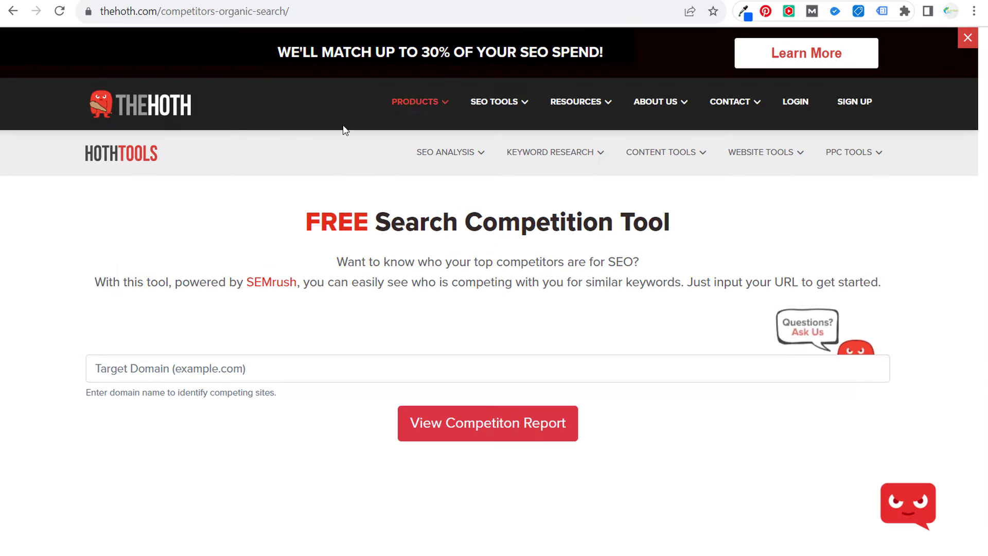
# In The Hoth's Search Competition Tool, paste thejoint.com as the target domain and generate the competition report
pyautogui.click(298, 374)
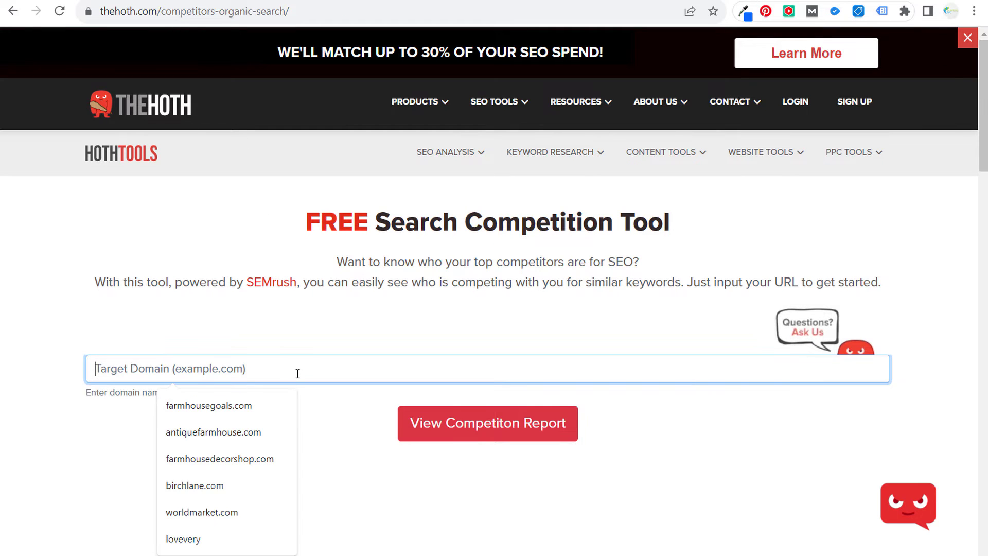
pyautogui.hotkey('ctrl', 'v')
pyautogui.moveTo(258, 375); pyautogui.dragTo(1, 380)
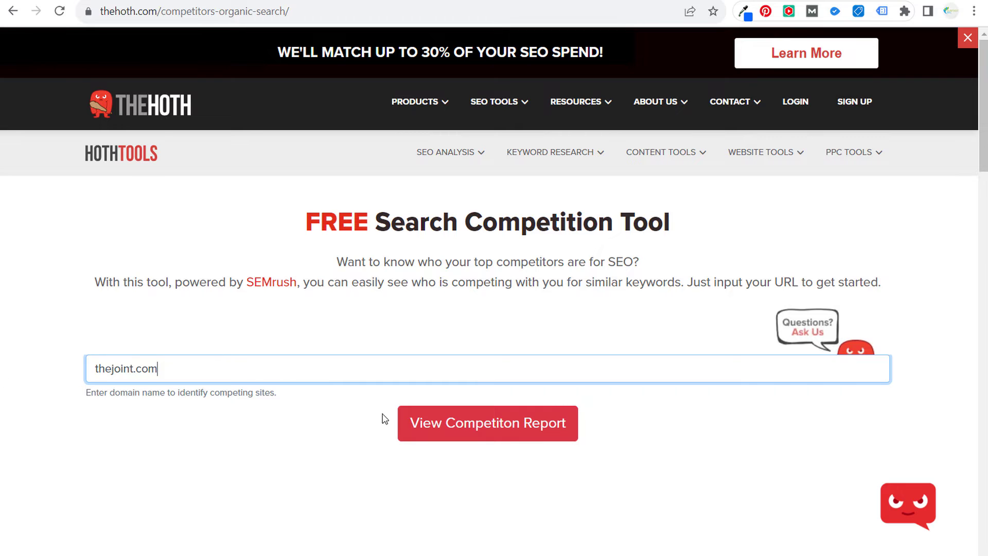
pyautogui.click(487, 428)
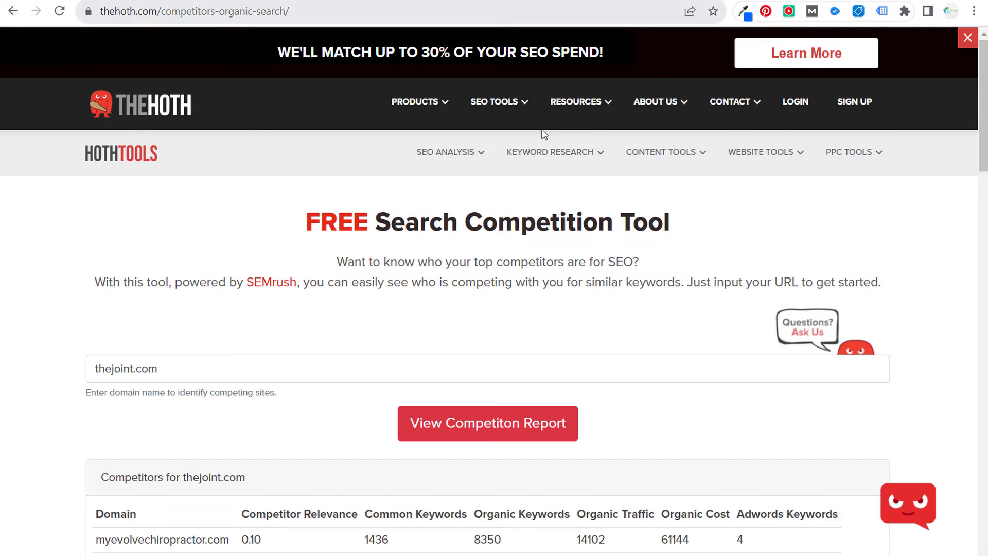
# Examine the competitor table for thejoint.com, highlighting the Adwords Keywords heading and the chiroone.com row
pyautogui.scroll(-3, 71, 344)
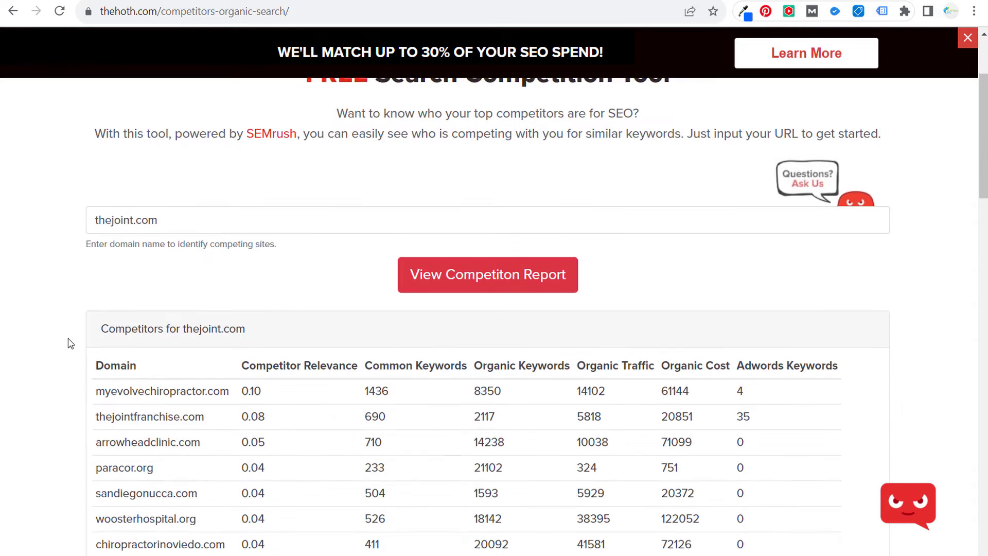
pyautogui.scroll(-4, 71, 344)
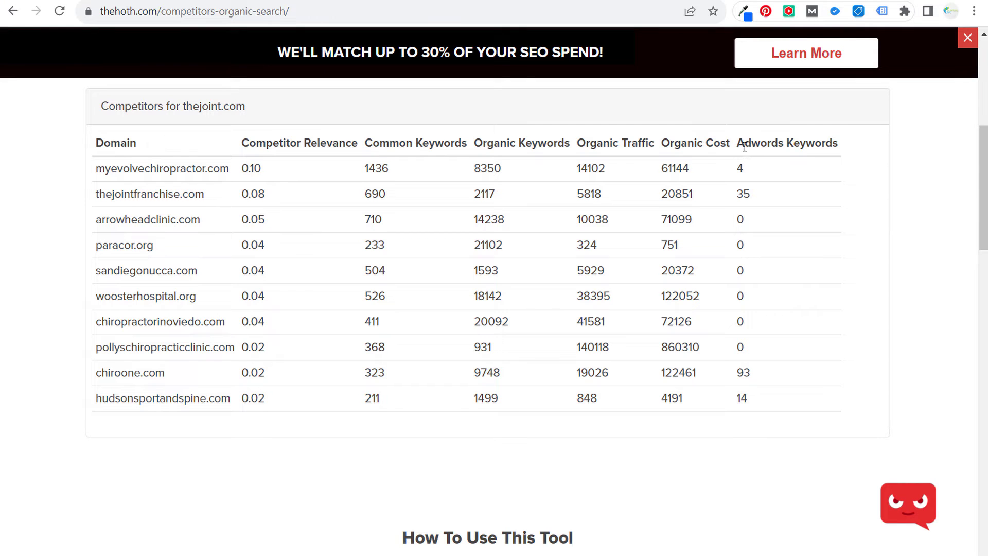
pyautogui.moveTo(745, 146); pyautogui.dragTo(834, 144)
pyautogui.click(834, 144)
pyautogui.moveTo(776, 371); pyautogui.dragTo(90, 376)
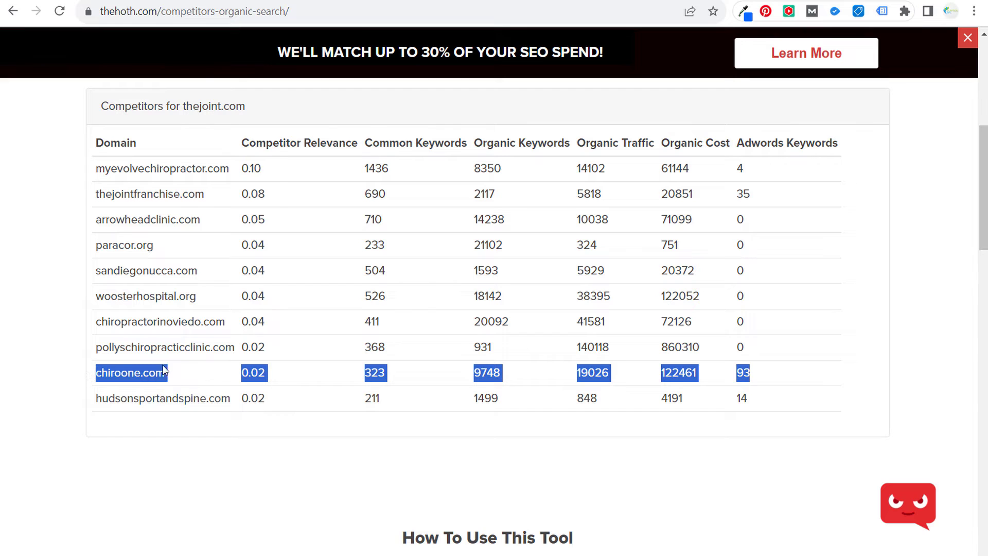
pyautogui.click(190, 371)
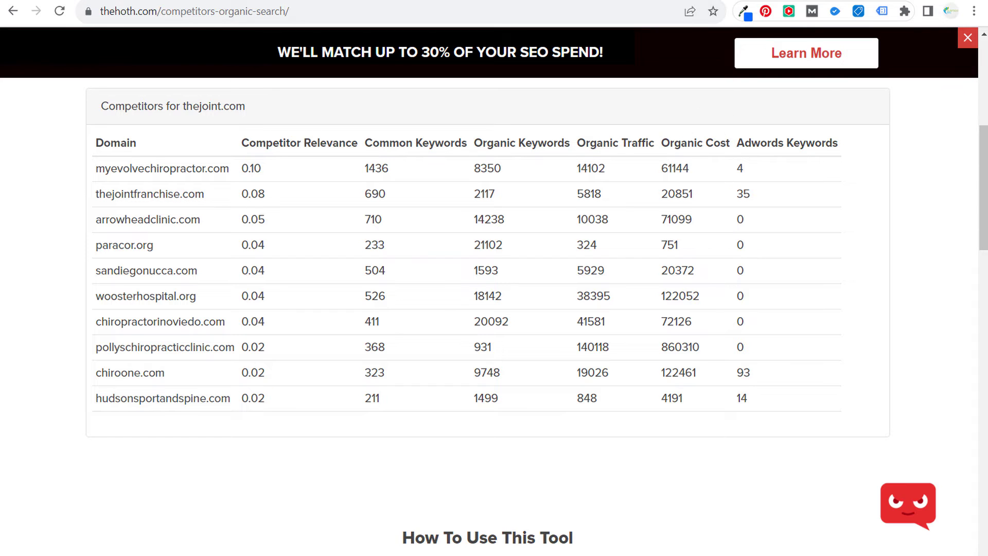
# Switch back to Moz True Competitor and examine thejoint.com's domain authority and the top 25 competitors by authority, overlap and rivalry
pyautogui.click(621, 1)
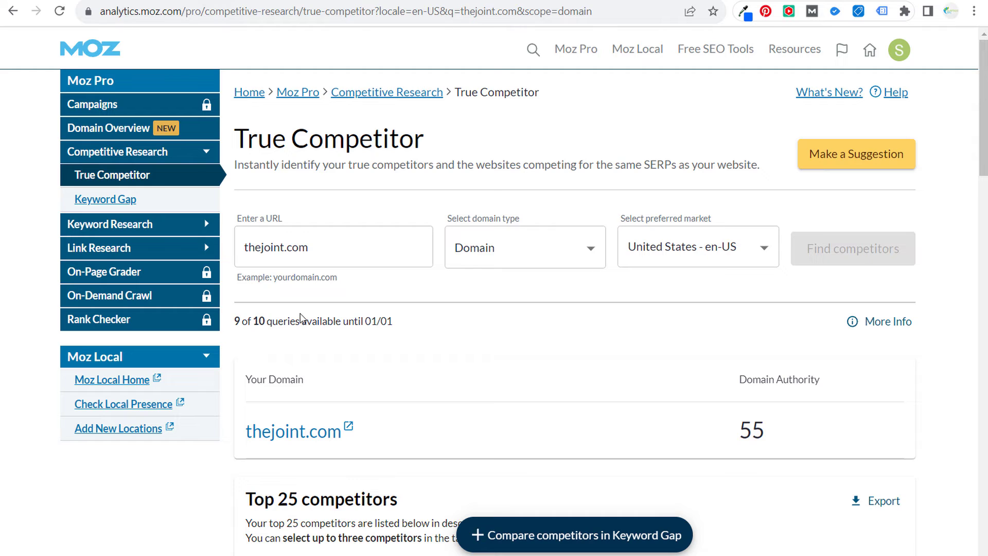
pyautogui.scroll(-1, 748, 316)
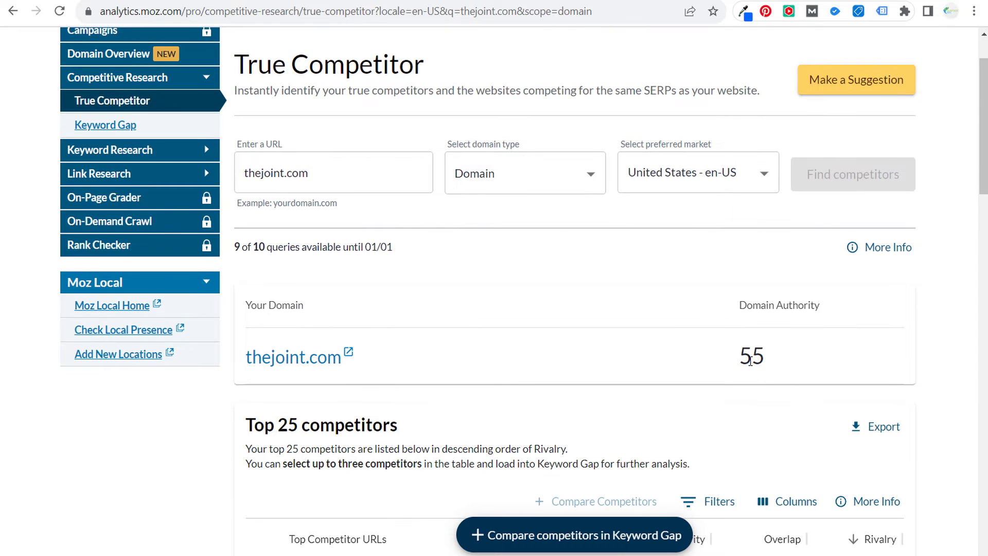
pyautogui.scroll(-5, 750, 360)
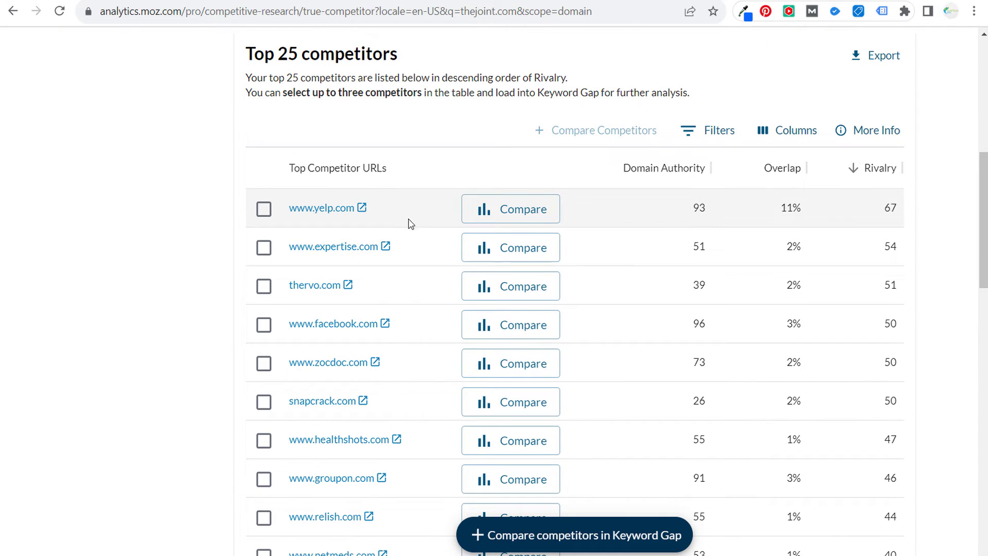
pyautogui.scroll(-2, 427, 294)
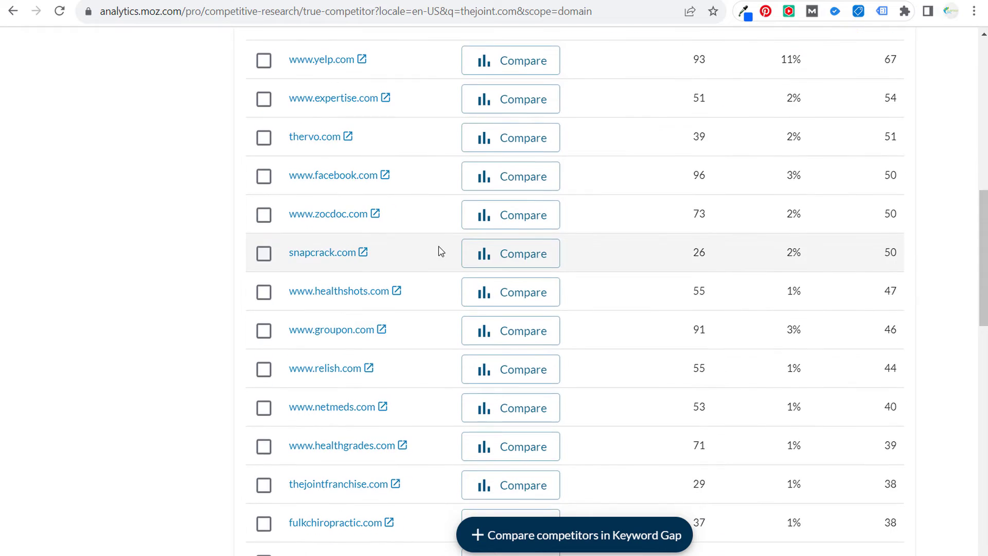
pyautogui.scroll(-1, 440, 250)
pyautogui.scroll(-1, 433, 267)
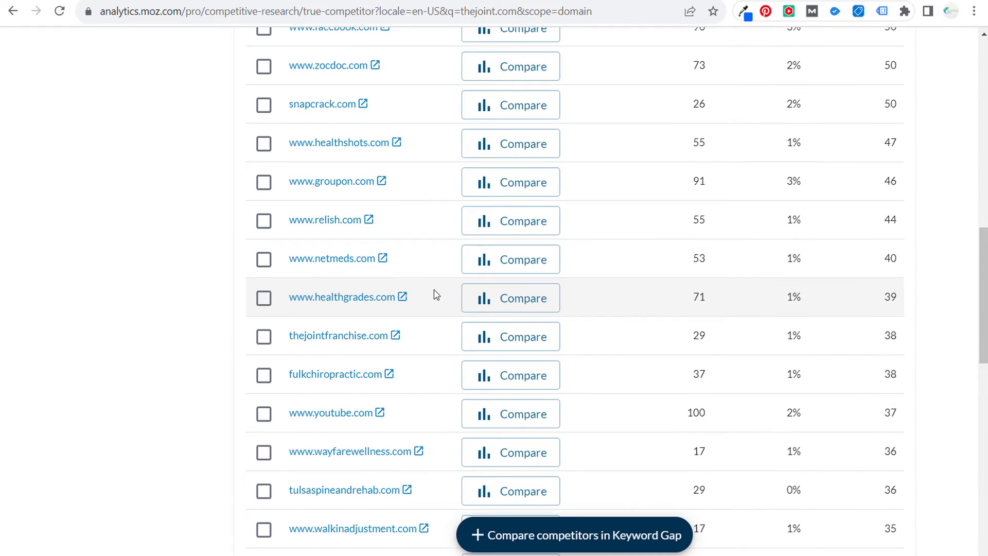
pyautogui.scroll(3, 427, 247)
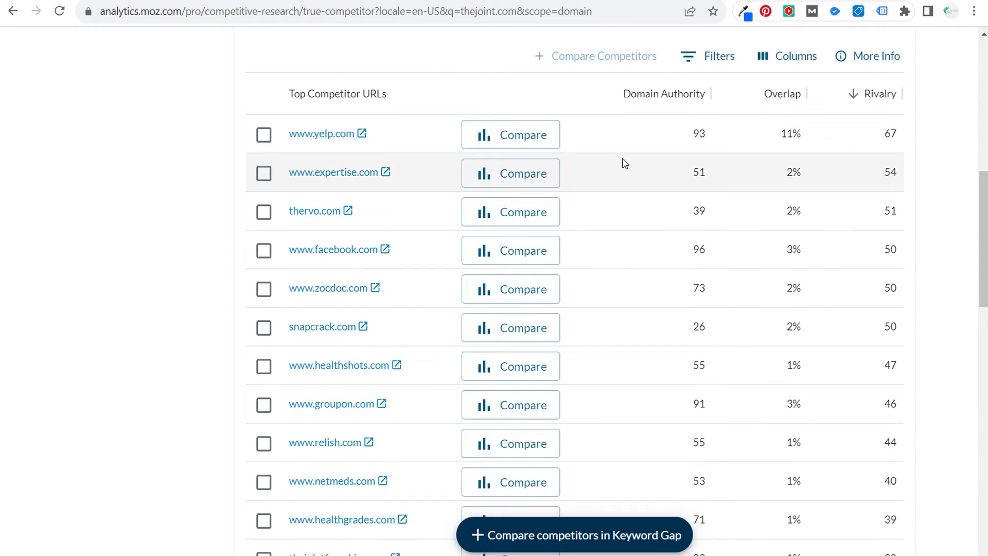
pyautogui.moveTo(980, 215); pyautogui.dragTo(987, 373)
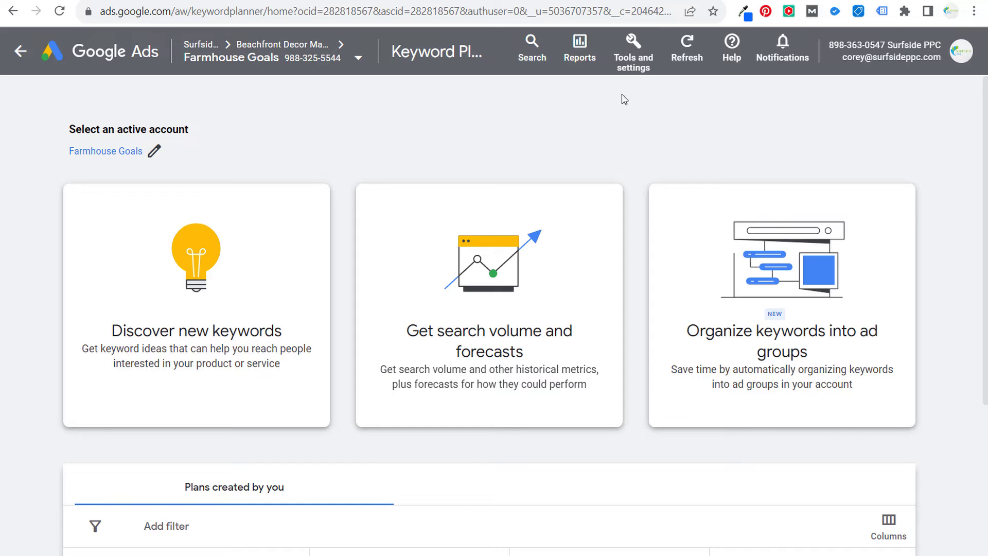
# Switch from Google Ads Keyword Planner to the Google Ads Transparency Center and on to the Meta Ad Library
pyautogui.hotkey('alt', 'Left')
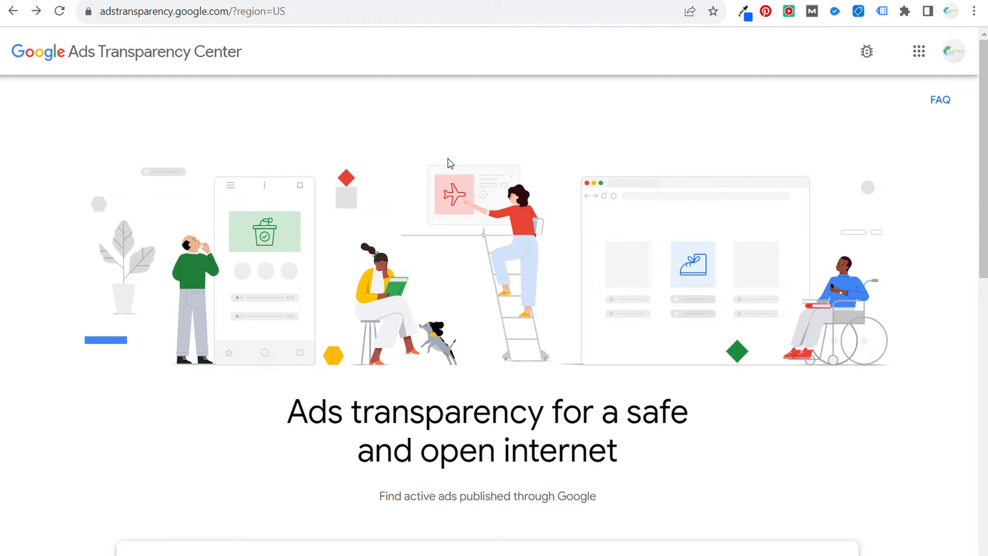
pyautogui.hotkey('alt', 'Left')
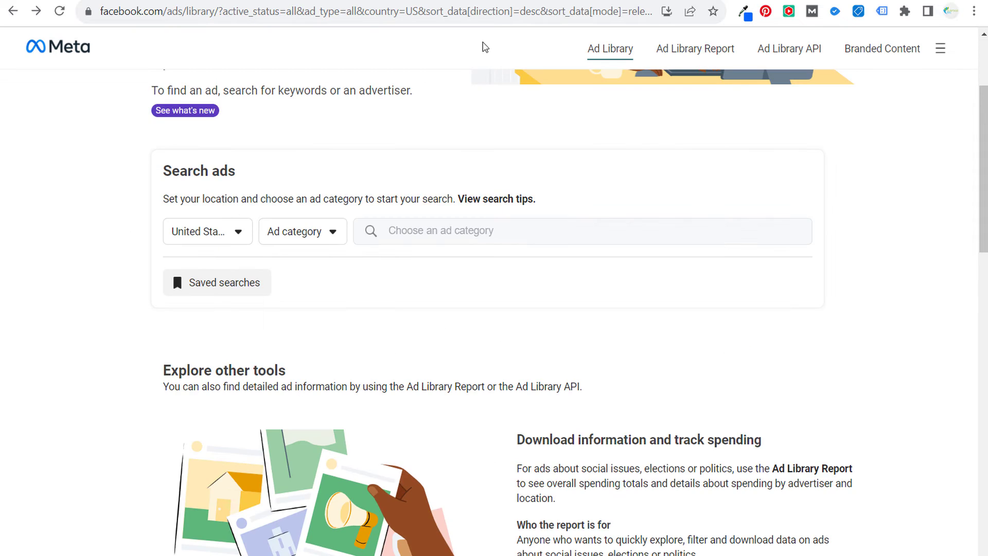
pyautogui.scroll(3, 283, 154)
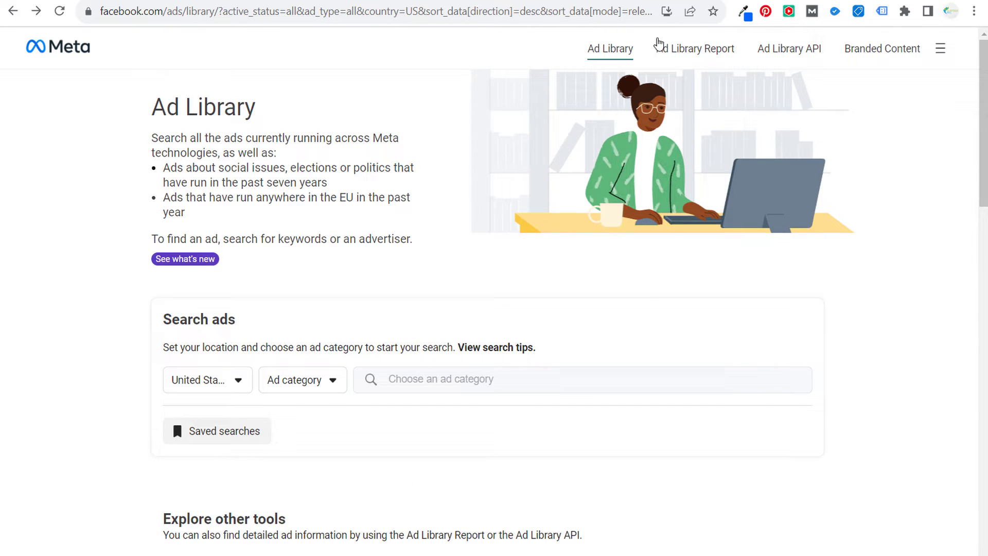
pyautogui.click(803, 1)
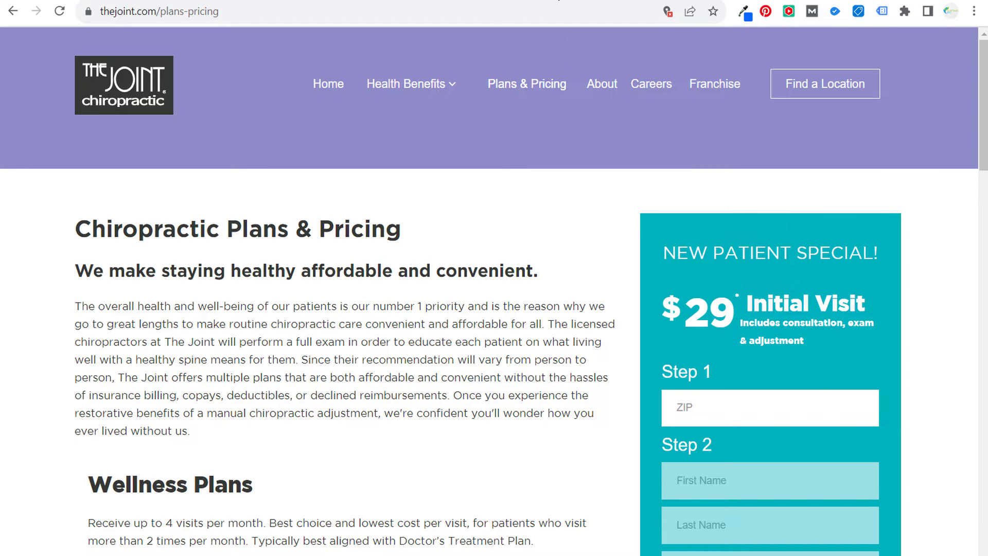
pyautogui.click(649, 0)
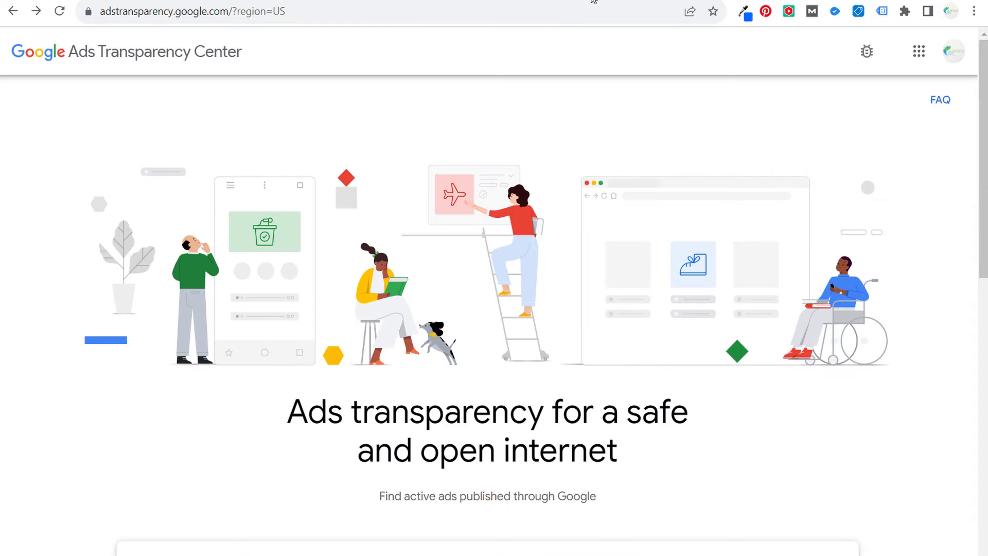
pyautogui.click(515, 0)
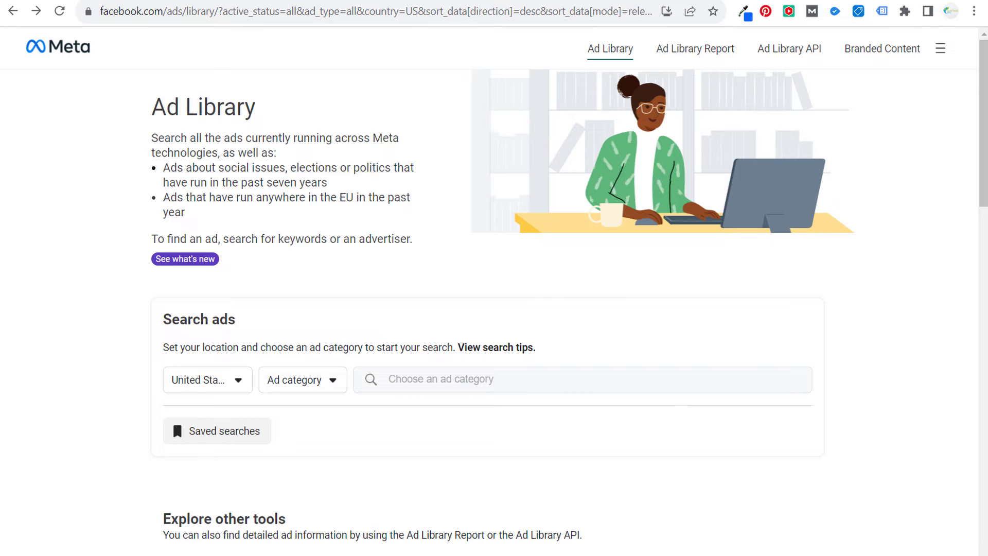
pyautogui.click(538, 0)
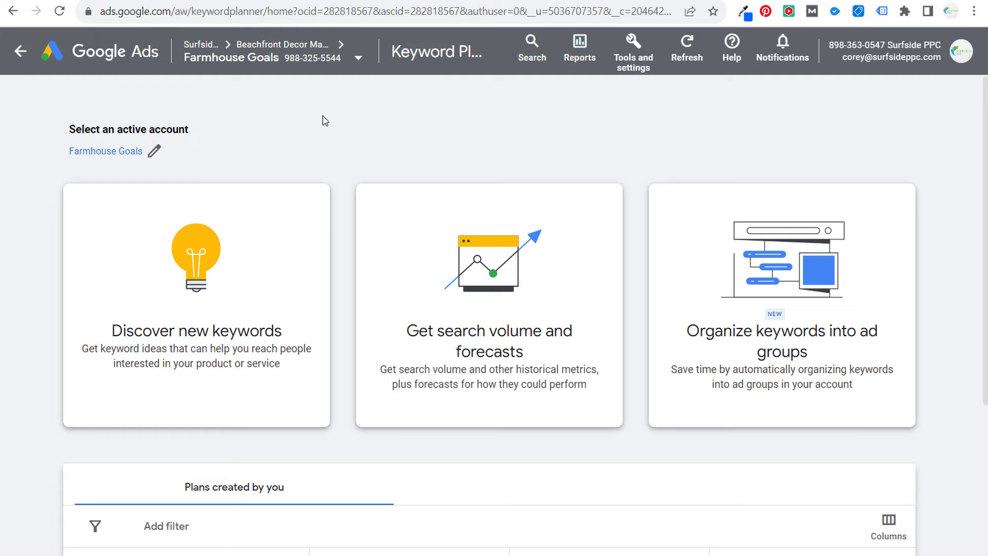
# In the Google Ads Transparency Center, search for "the joint" and open the advertiser The Joint Chiropractic
pyautogui.click(515, 2)
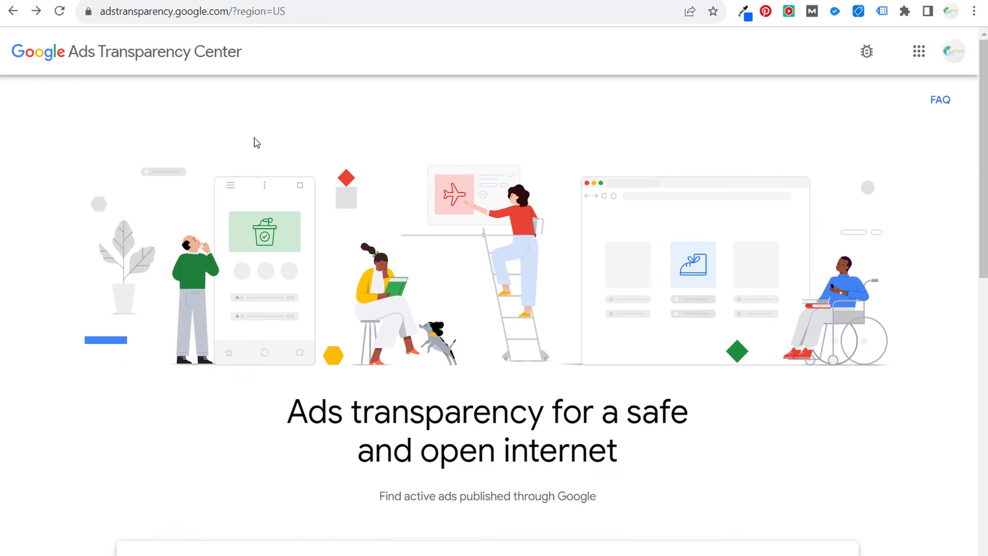
pyautogui.scroll(-5, 371, 232)
pyautogui.scroll(2, 367, 190)
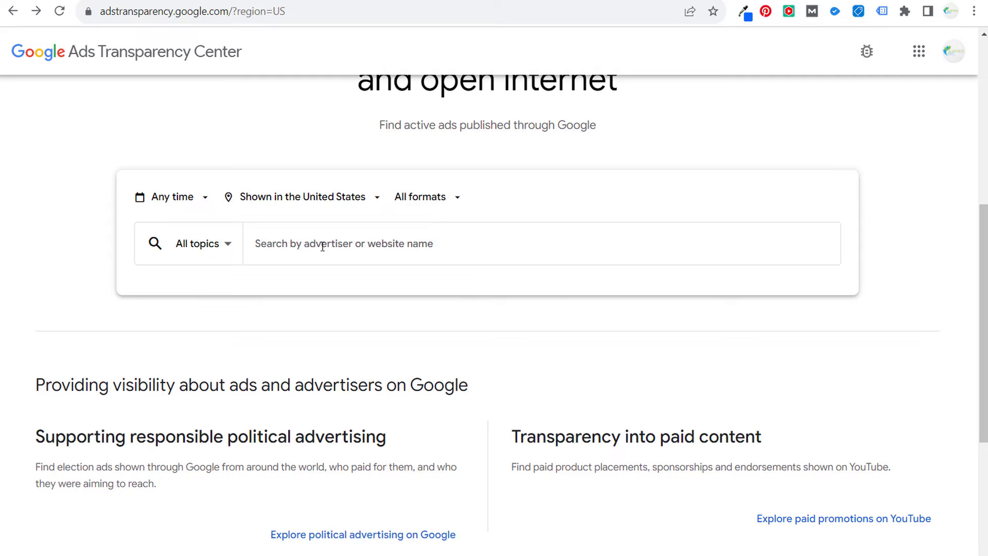
pyautogui.click(386, 245)
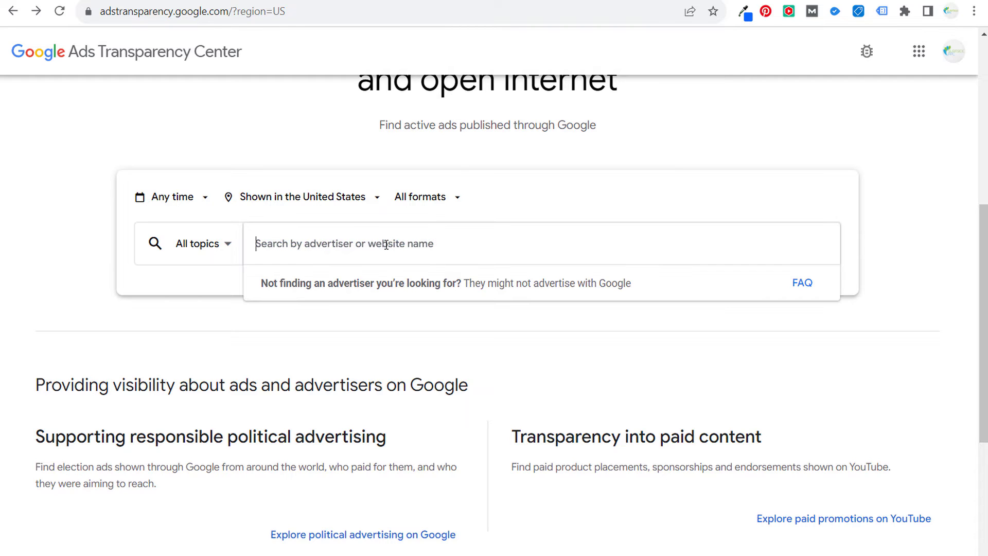
pyautogui.write('the joint')
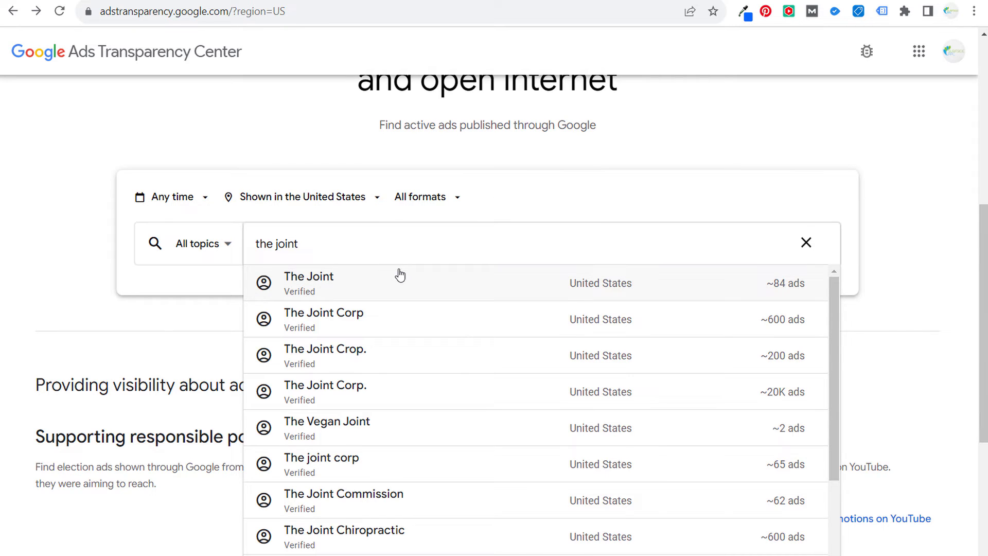
pyautogui.click(402, 542)
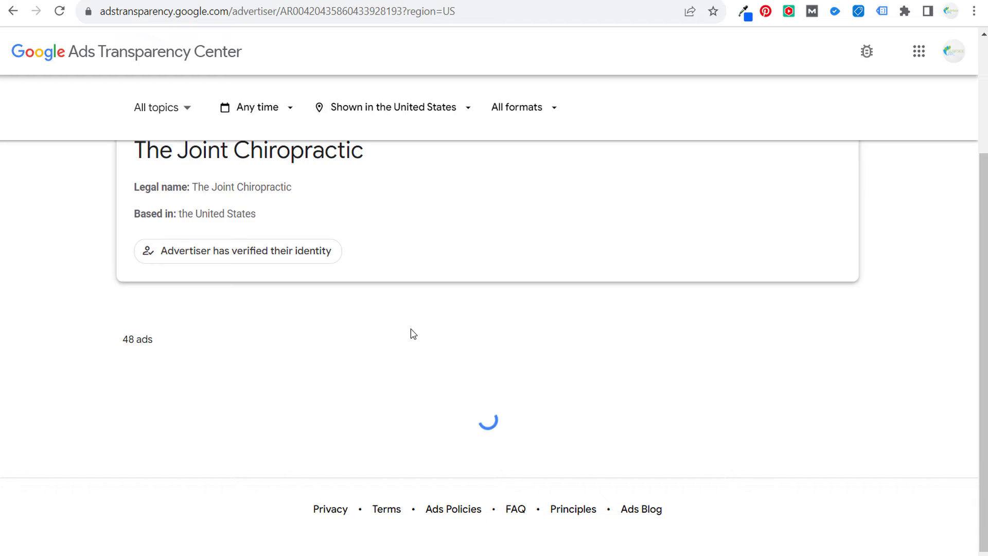
# Look over The Joint Chiropractic's ads and check the options of the topic filter
pyautogui.scroll(-5, 293, 186)
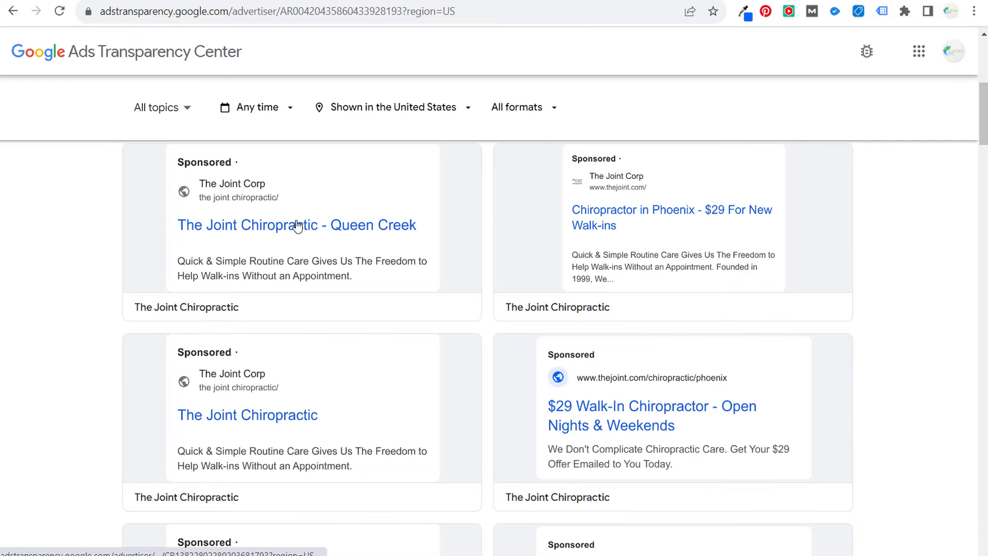
pyautogui.scroll(3, 297, 227)
pyautogui.click(173, 110)
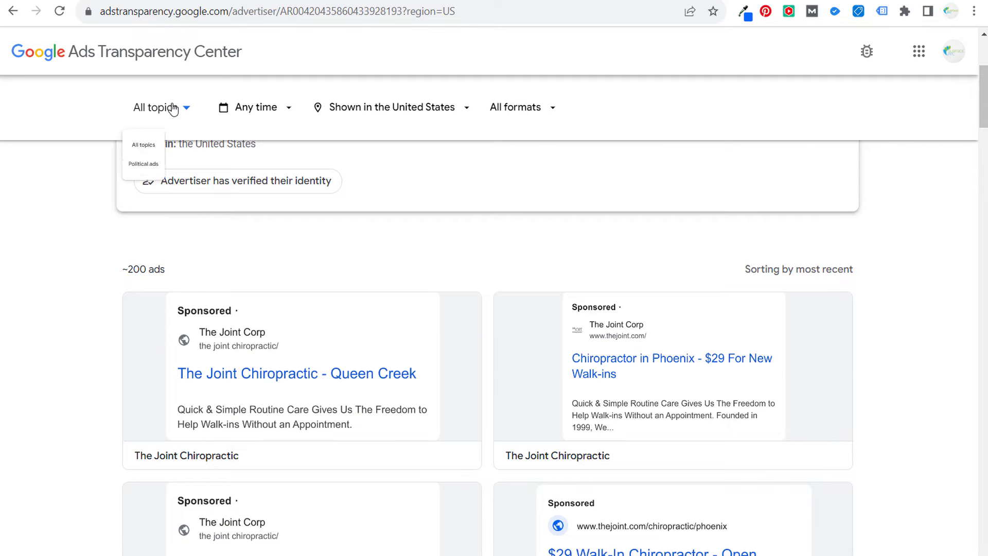
pyautogui.click(170, 105)
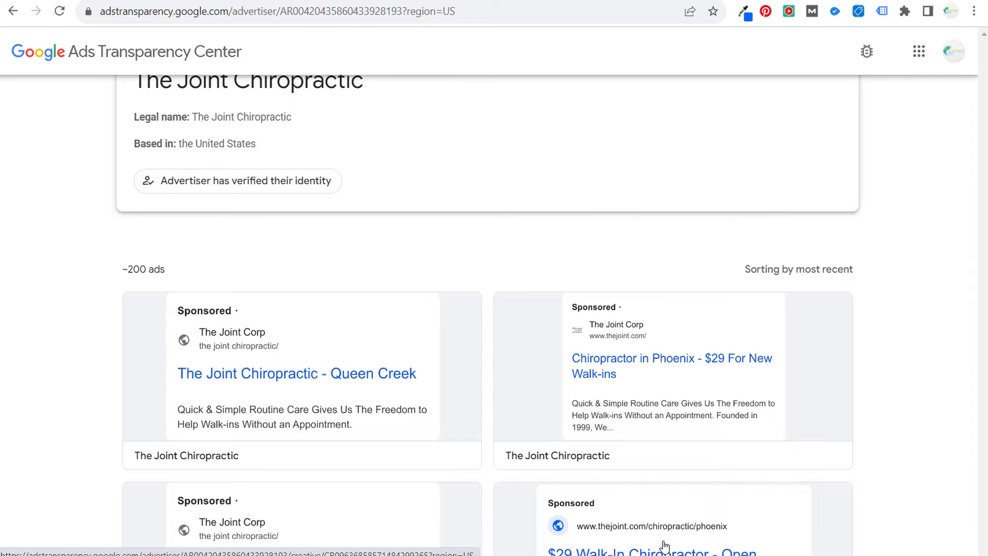
# Open the Queen Creek text ad, view both of its variations and return to the advertiser's ad list
pyautogui.click(276, 384)
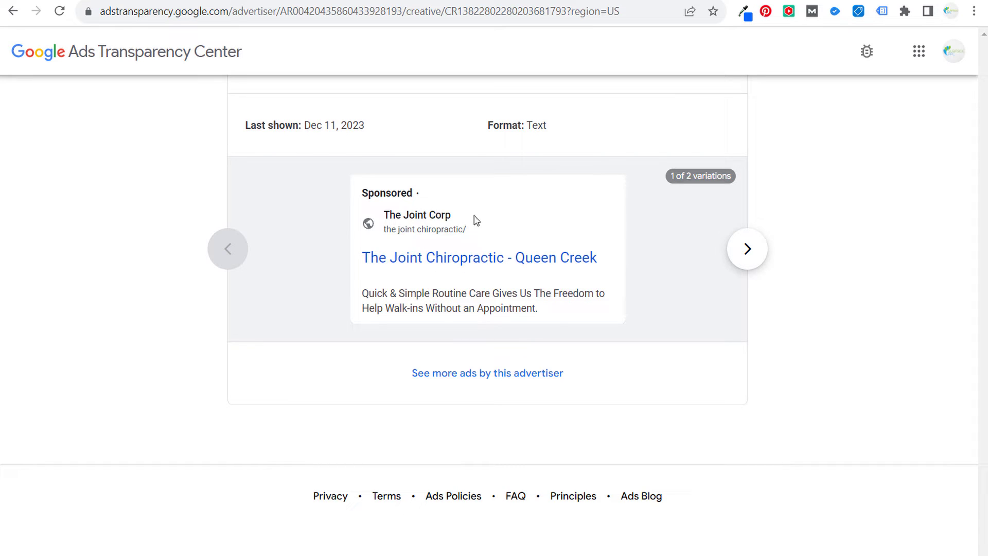
pyautogui.click(765, 258)
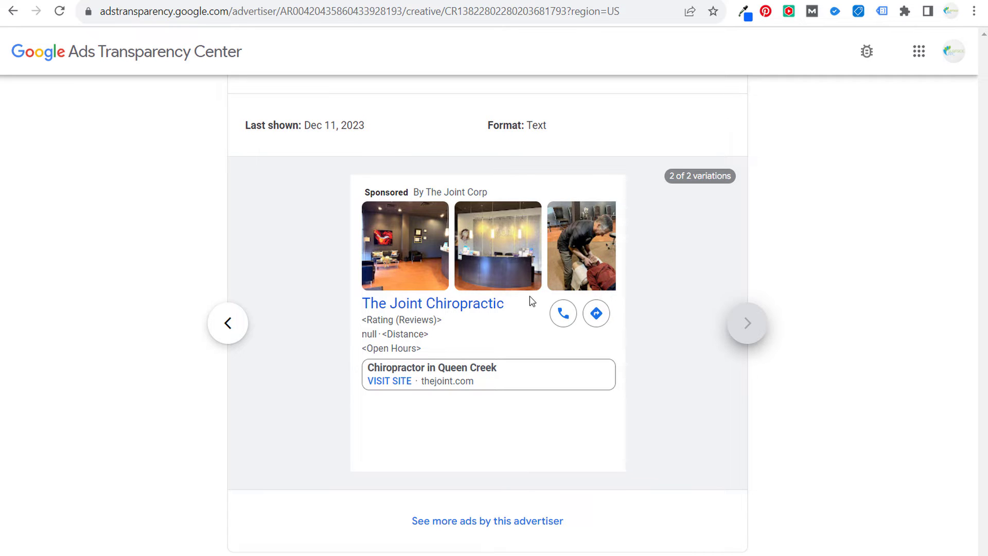
pyautogui.click(229, 321)
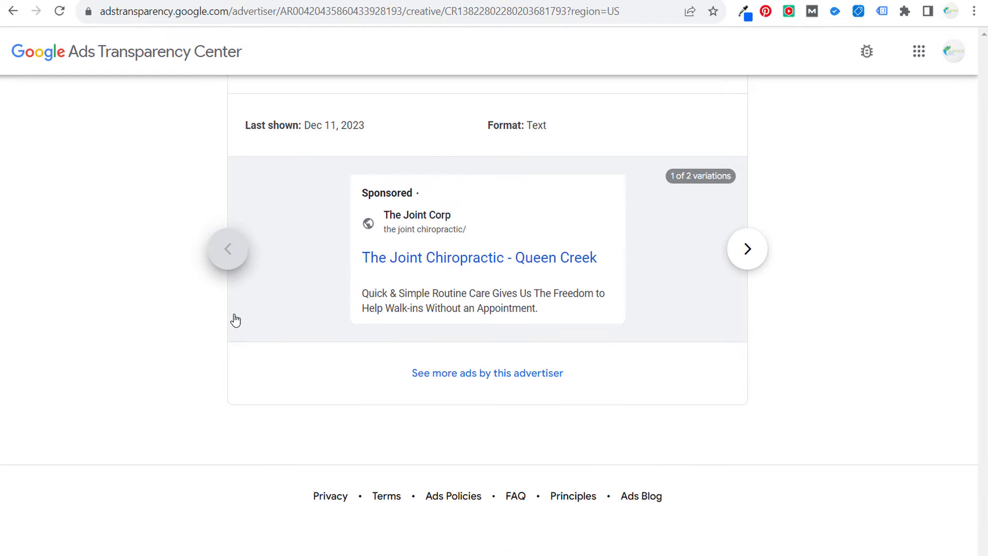
pyautogui.click(14, 11)
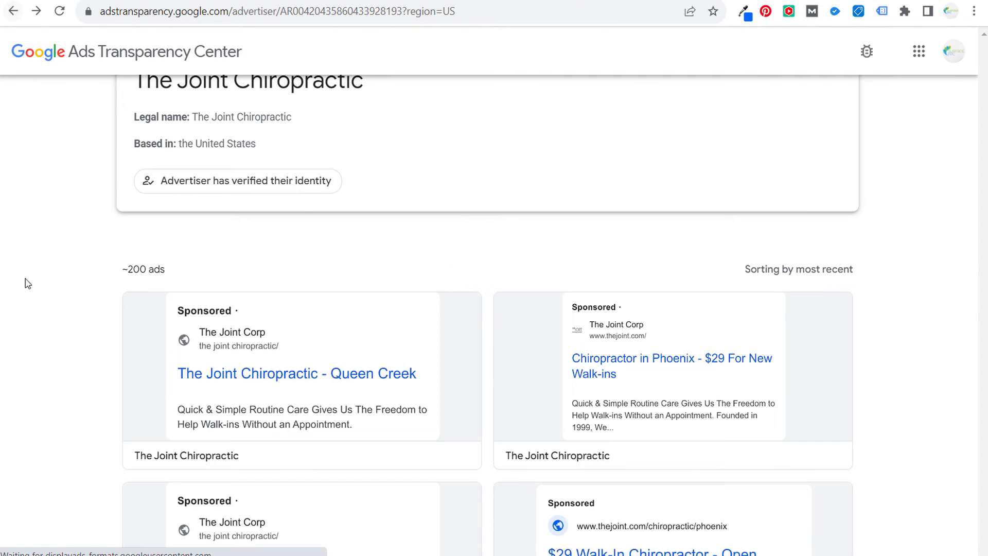
# Return to the Transparency Center's search page, search for "the joint chi" and open The Joint Chiropractic
pyautogui.click(14, 11)
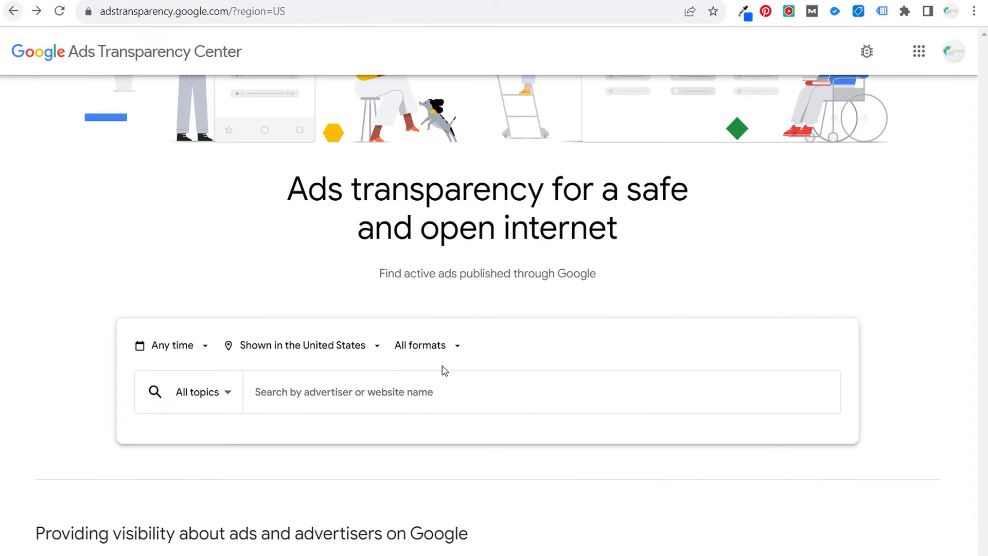
pyautogui.click(456, 392)
pyautogui.write('the j')
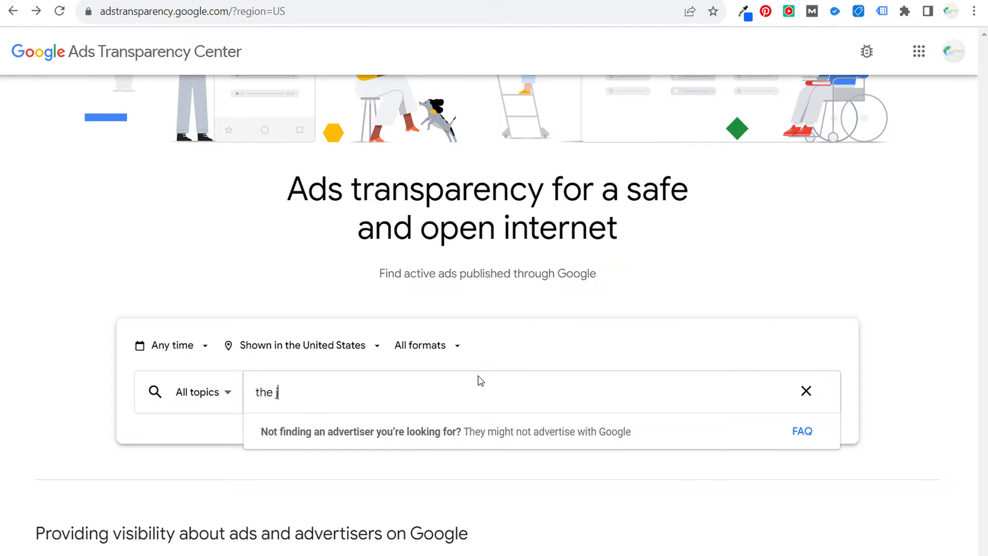
pyautogui.write('oint chi')
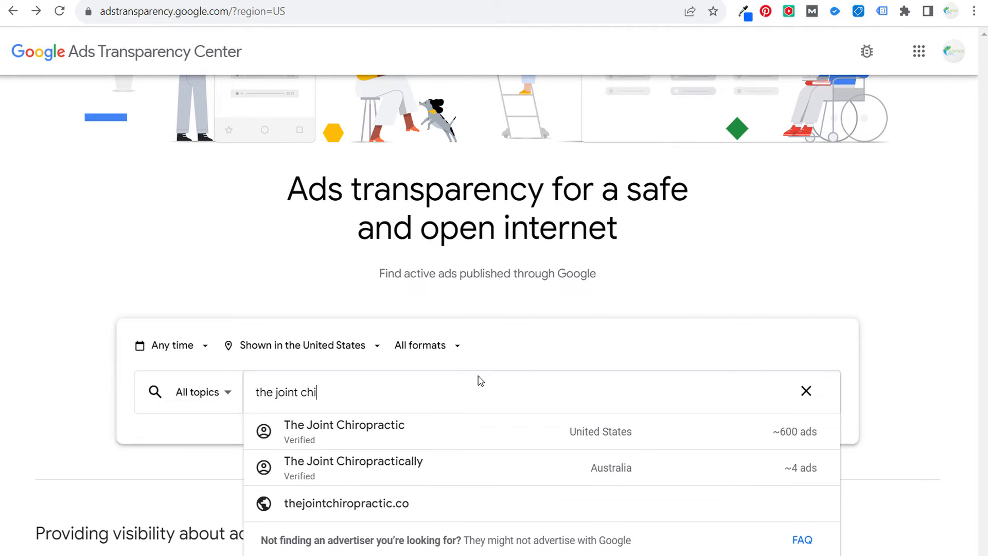
pyautogui.click(456, 433)
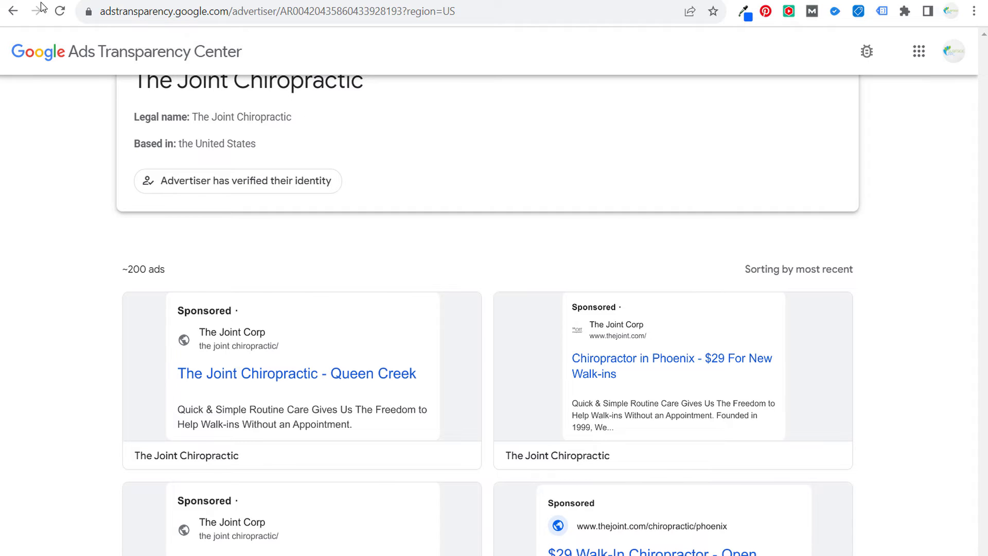
# Examine the headlines, offers and descriptions in The Joint Chiropractic's ads shown in the United States
pyautogui.scroll(-8, 484, 230)
pyautogui.scroll(2, 484, 230)
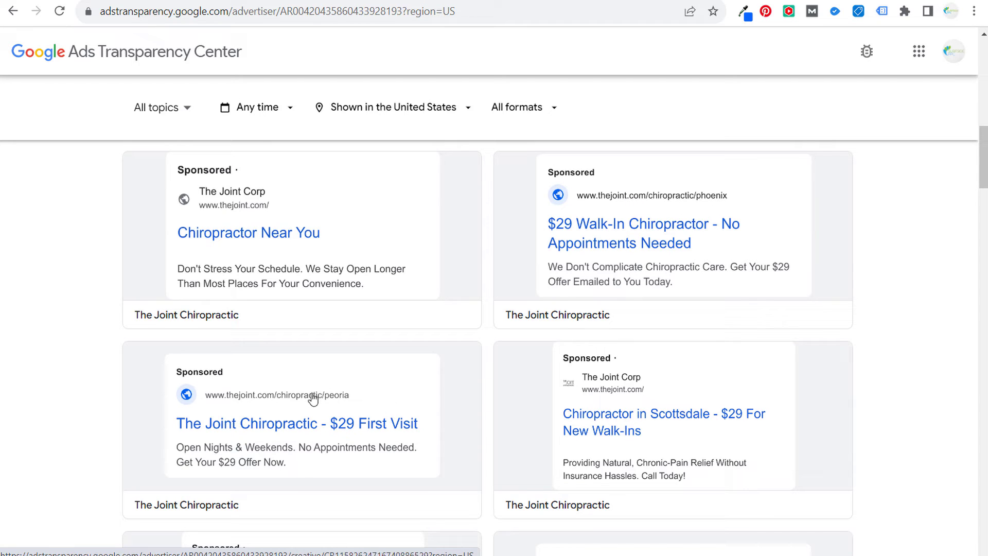
pyautogui.scroll(-2, 219, 429)
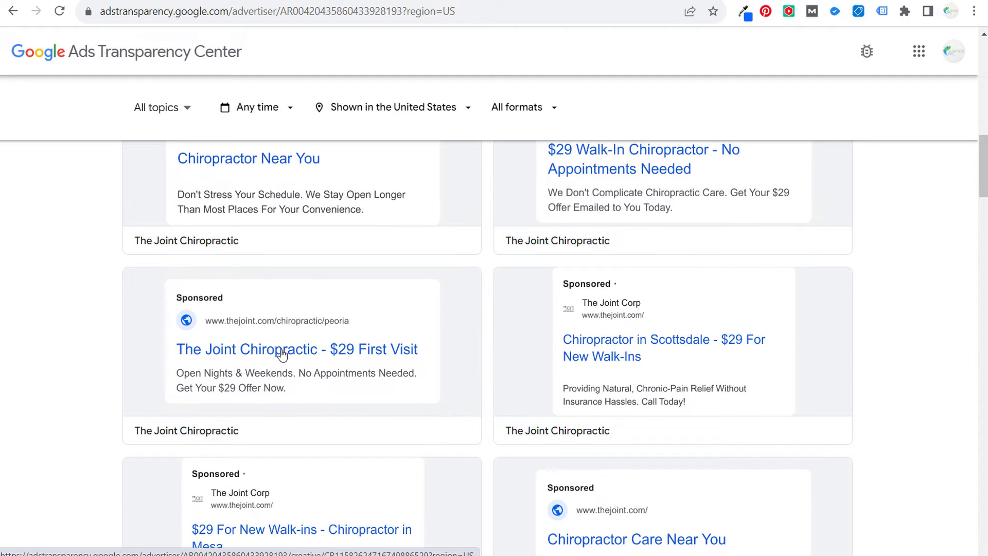
pyautogui.scroll(-2, 360, 351)
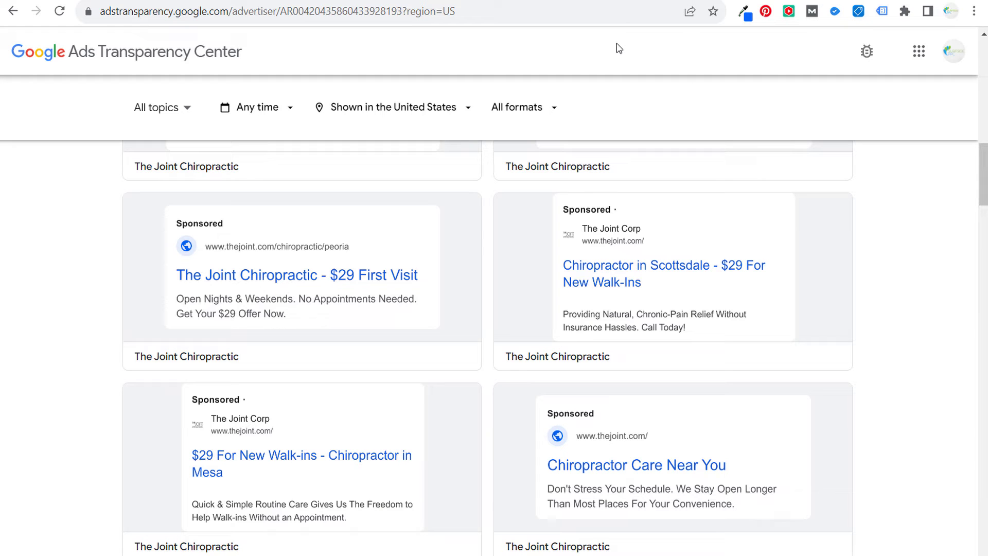
pyautogui.scroll(-1, 536, 106)
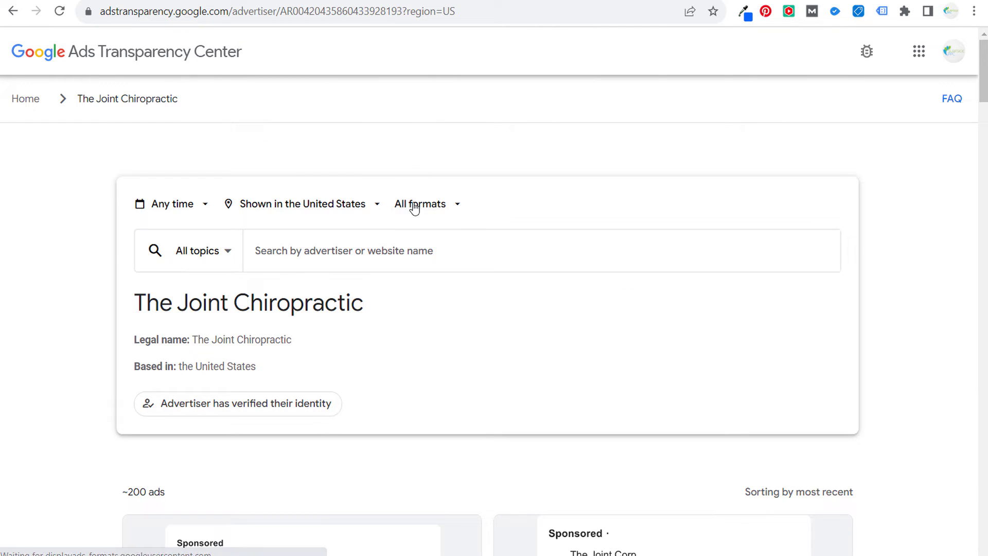
# Filter The Joint Chiropractic's ads first by the Image format and after that by the Video format
pyautogui.click(415, 206)
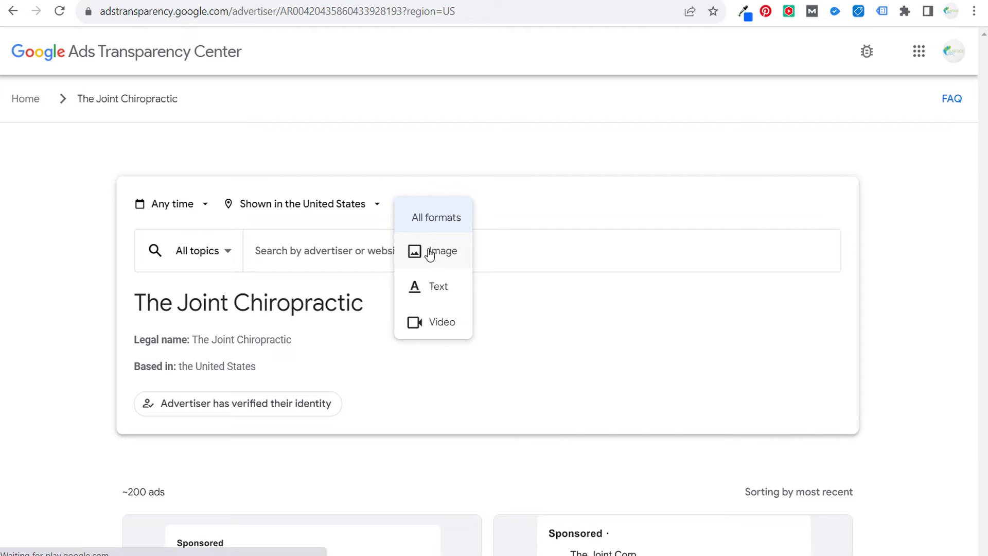
pyautogui.click(430, 252)
pyautogui.click(443, 207)
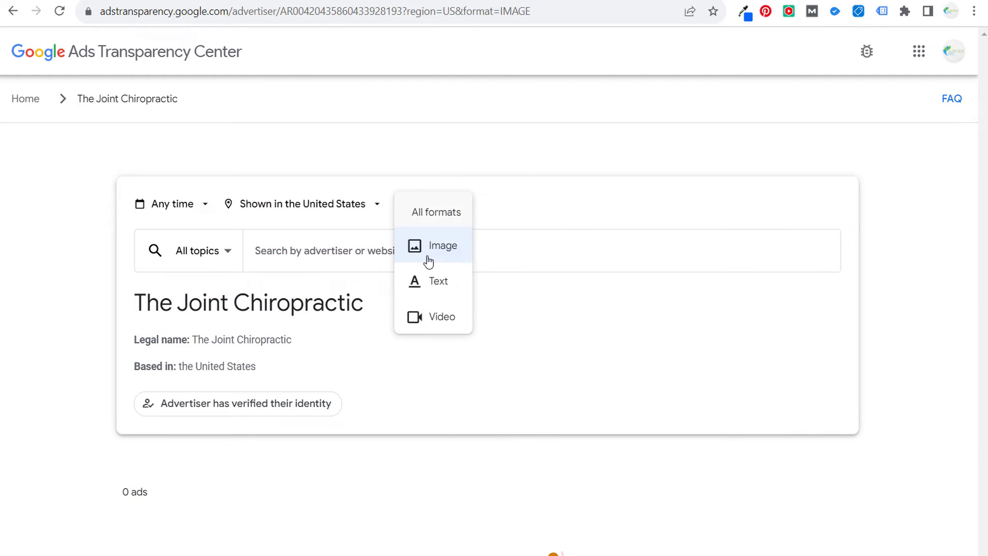
pyautogui.click(424, 310)
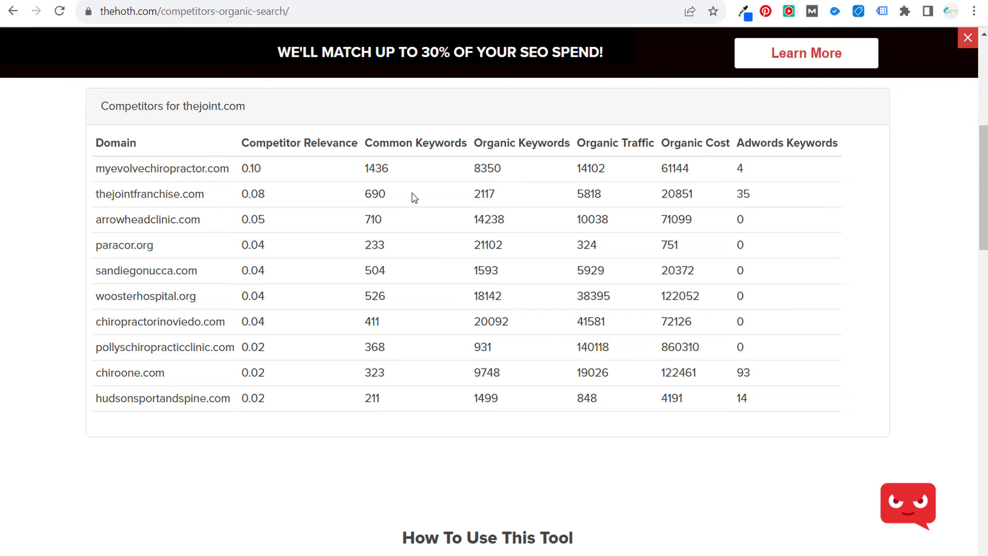
# Switch to The Hoth's competitor table for thejoint.com and highlight the Adwords Keywords data, including the thejointfranchise.com and chiroone.com rows
pyautogui.moveTo(741, 170); pyautogui.dragTo(708, 168)
pyautogui.moveTo(783, 194); pyautogui.dragTo(735, 194)
pyautogui.moveTo(770, 376); pyautogui.dragTo(734, 399)
pyautogui.moveTo(858, 139); pyautogui.dragTo(778, 160)
pyautogui.click(750, 306)
pyautogui.moveTo(775, 374); pyautogui.dragTo(688, 380)
pyautogui.click(682, 355)
pyautogui.moveTo(170, 382); pyautogui.dragTo(50, 382)
pyautogui.click(228, 375)
# Switch to the Meta Ad Library and set the ad category to All ads
pyautogui.hotkey('alt', 'Left')
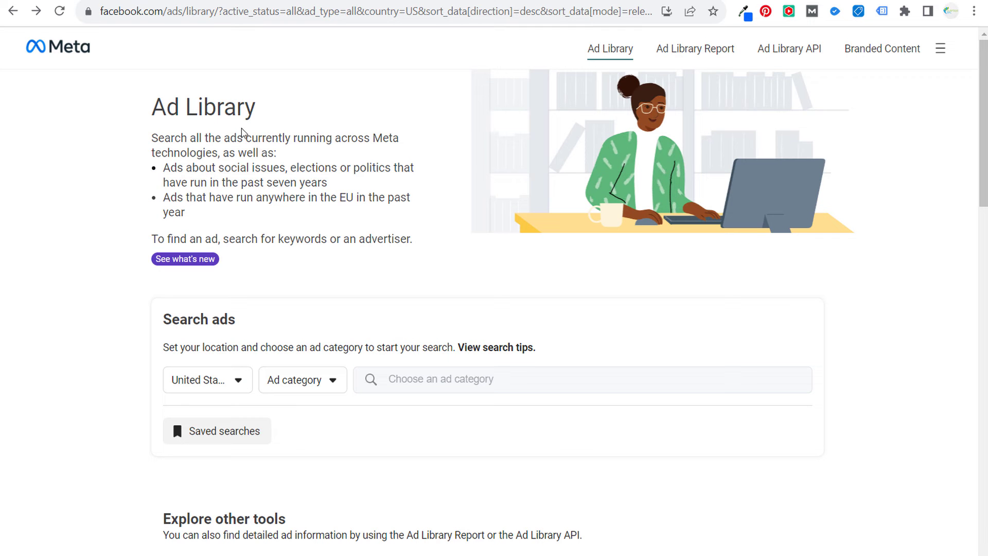
pyautogui.scroll(-1, 458, 323)
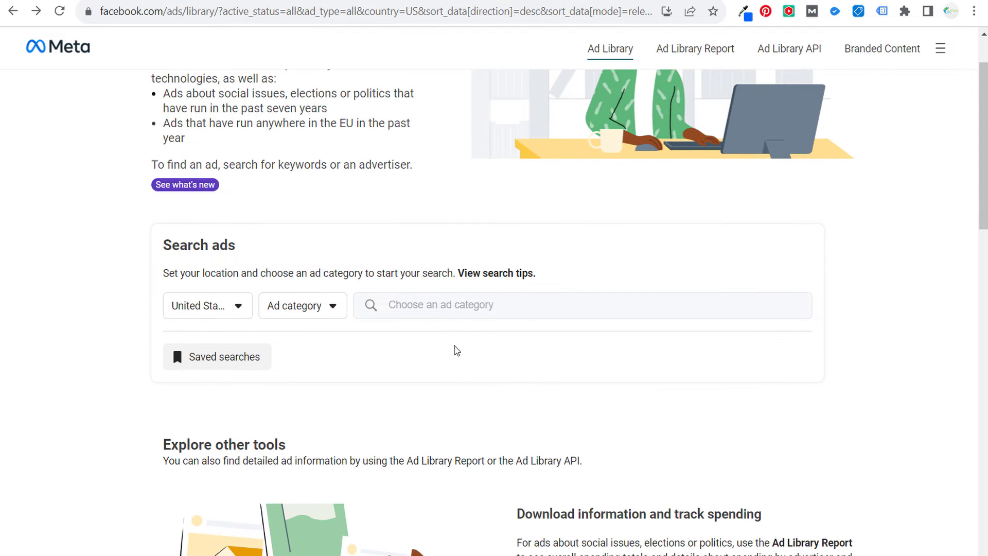
pyautogui.click(334, 309)
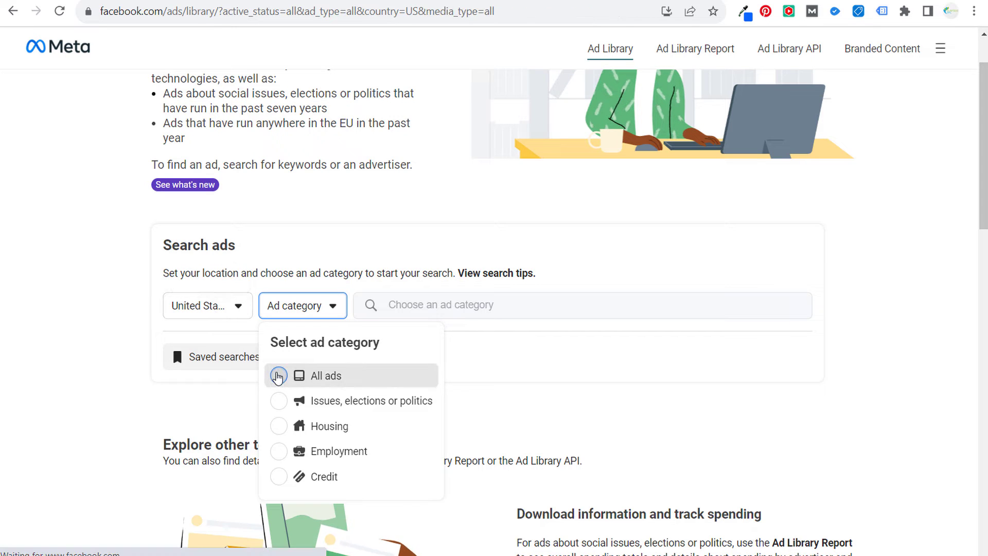
pyautogui.click(278, 375)
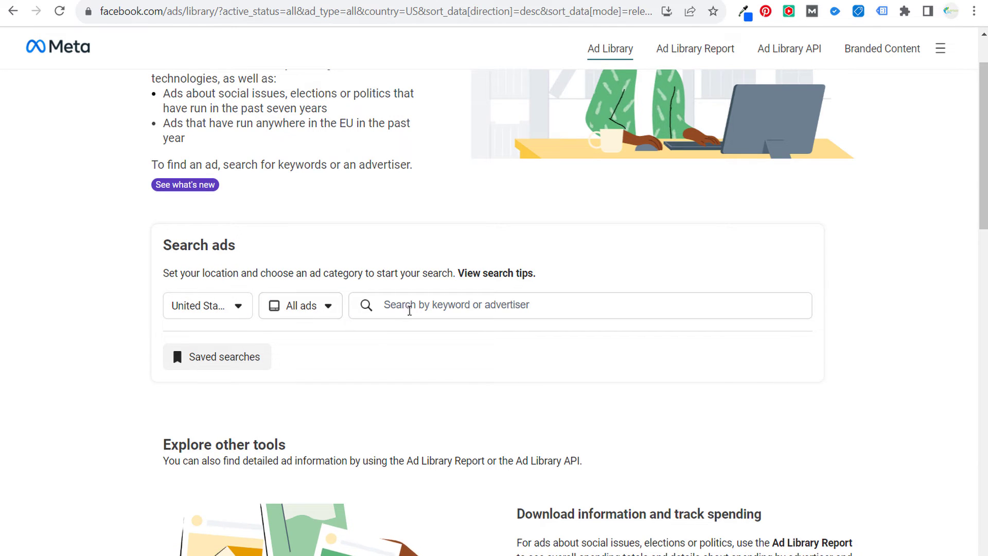
# Search United States ads in the Ad Library for the joint chiropractor and open the advertiser The Joint Chiropractic
pyautogui.click(392, 304)
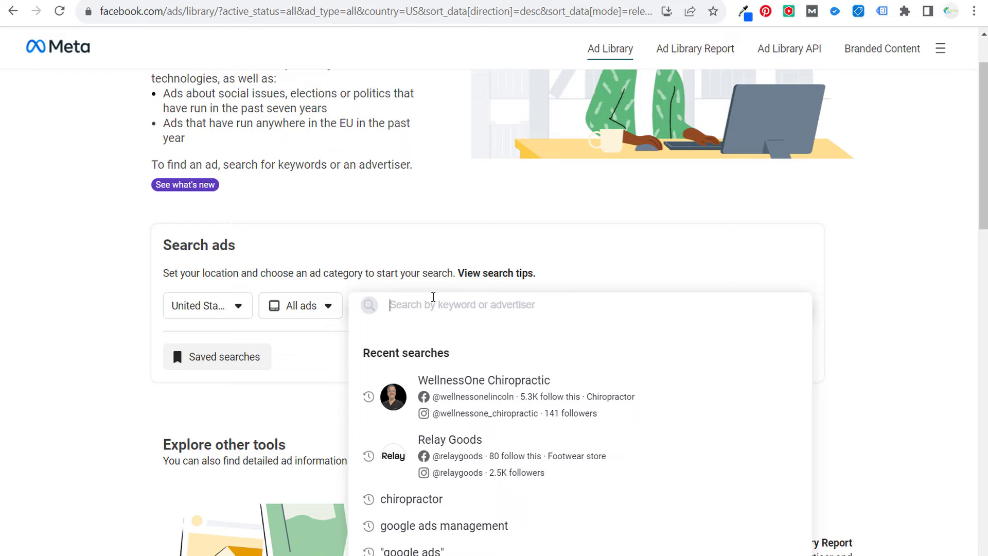
pyautogui.write('the ')
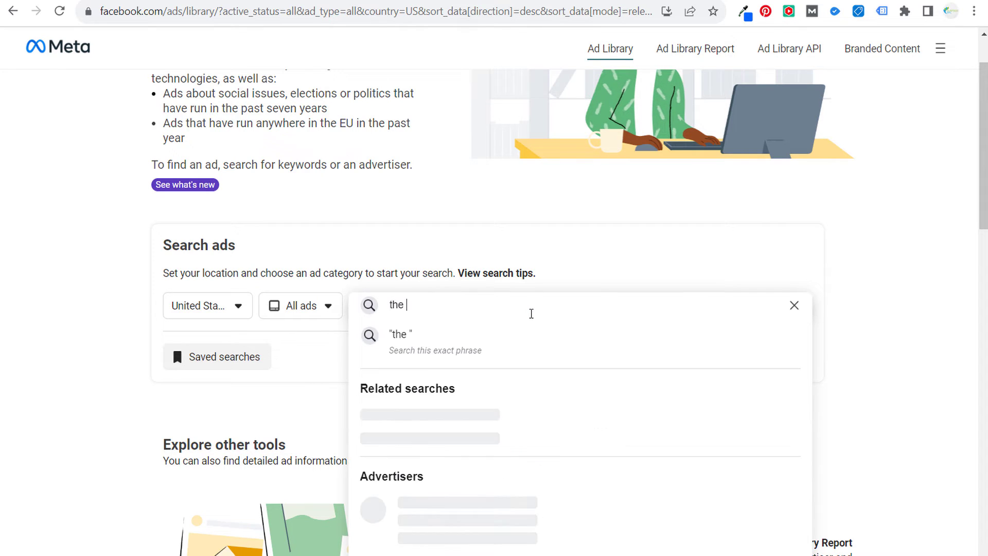
pyautogui.write('joint ')
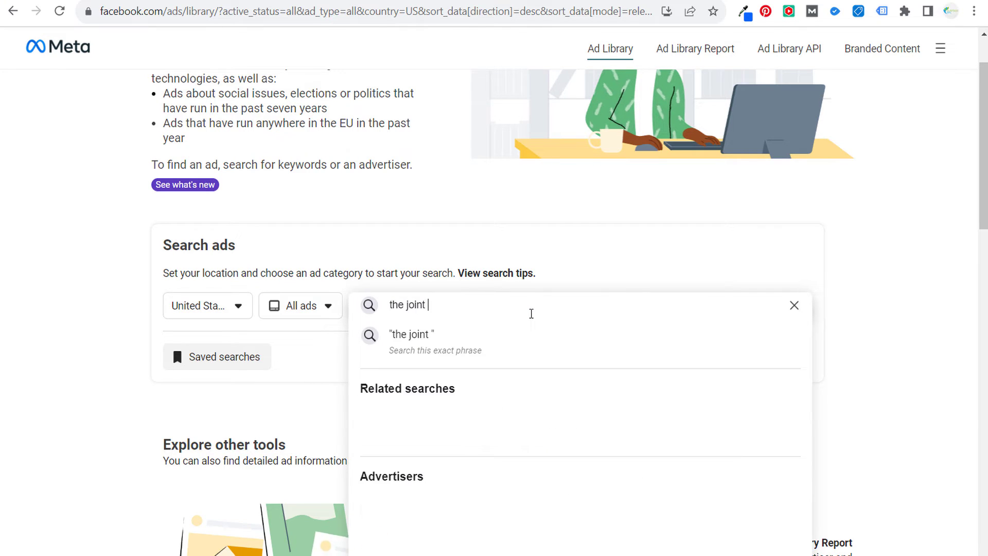
pyautogui.write('chiropractor')
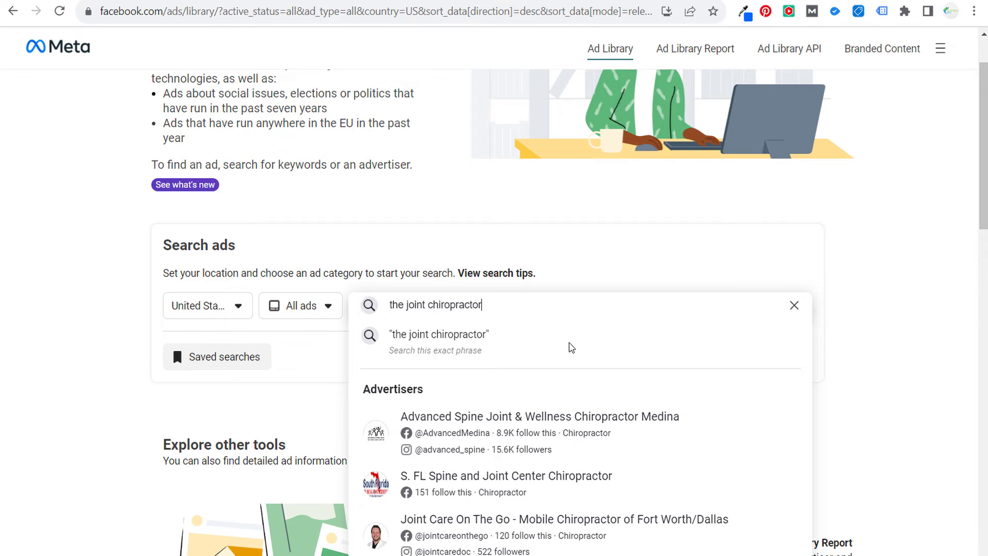
pyautogui.scroll(-3, 630, 395)
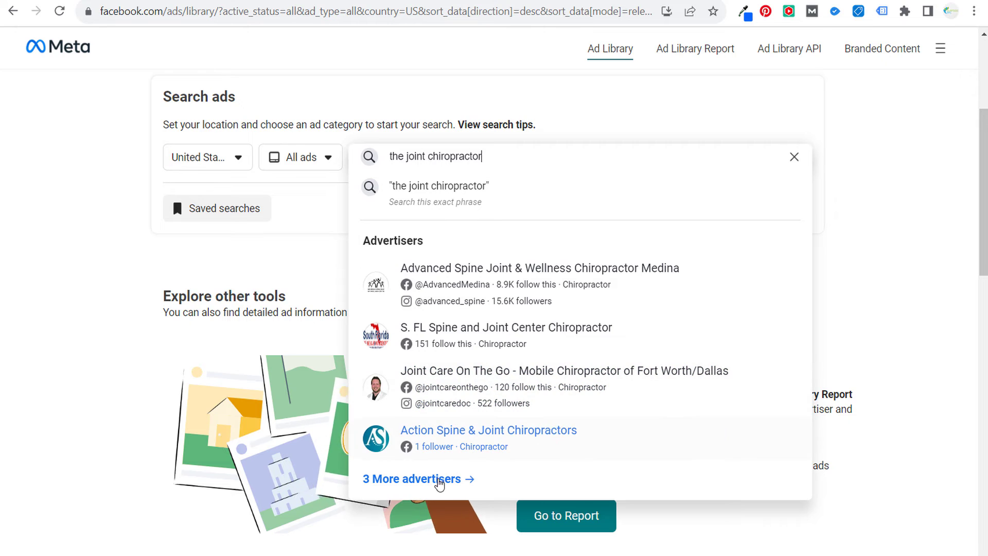
pyautogui.press('BackSpace')
pyautogui.press('BackSpace')
pyautogui.press('BackSpace')
pyautogui.press('BackSpace')
pyautogui.press('BackSpace')
pyautogui.press('BackSpace')
pyautogui.press('BackSpace')
pyautogui.click(580, 287)
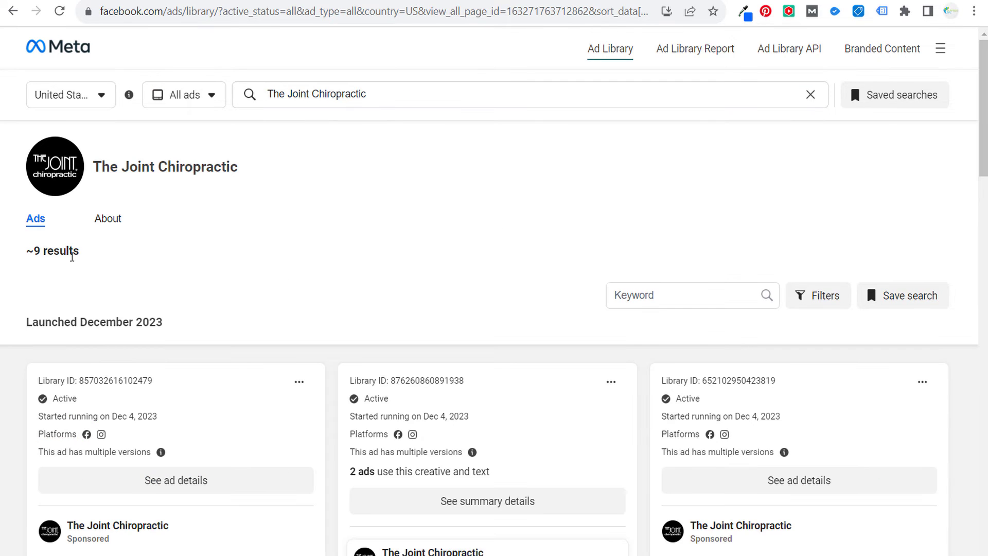
# Examine The Joint Chiropractic's Meta ads launched in December and November 2023, including their copy, images and offers
pyautogui.tripleClick(36, 253)
pyautogui.click(105, 254)
pyautogui.scroll(-6, 342, 296)
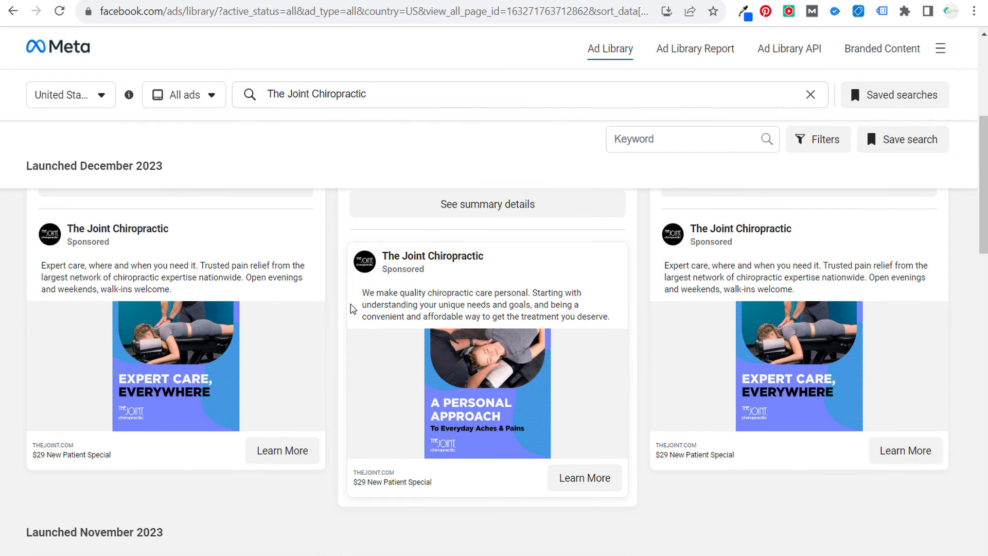
pyautogui.scroll(5, 338, 309)
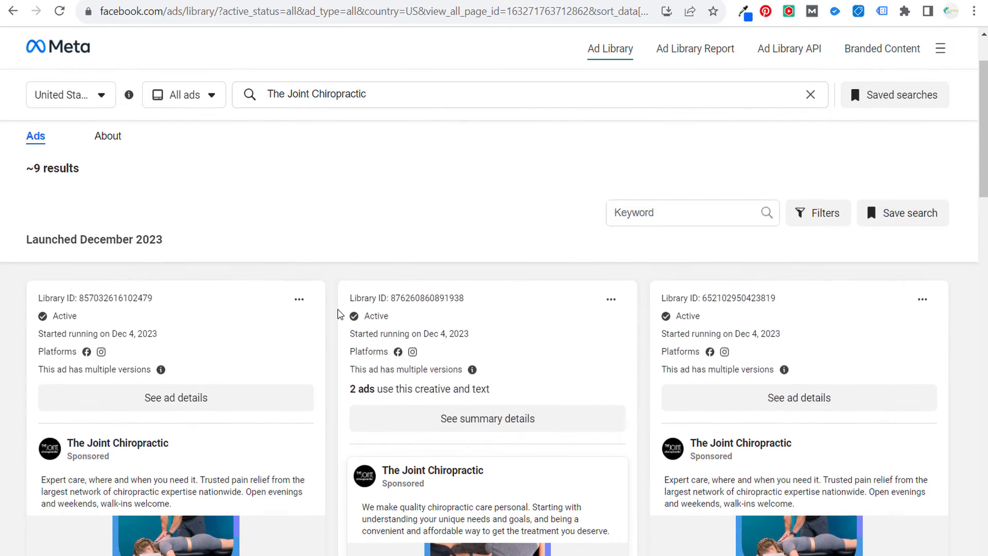
pyautogui.scroll(-4, 339, 313)
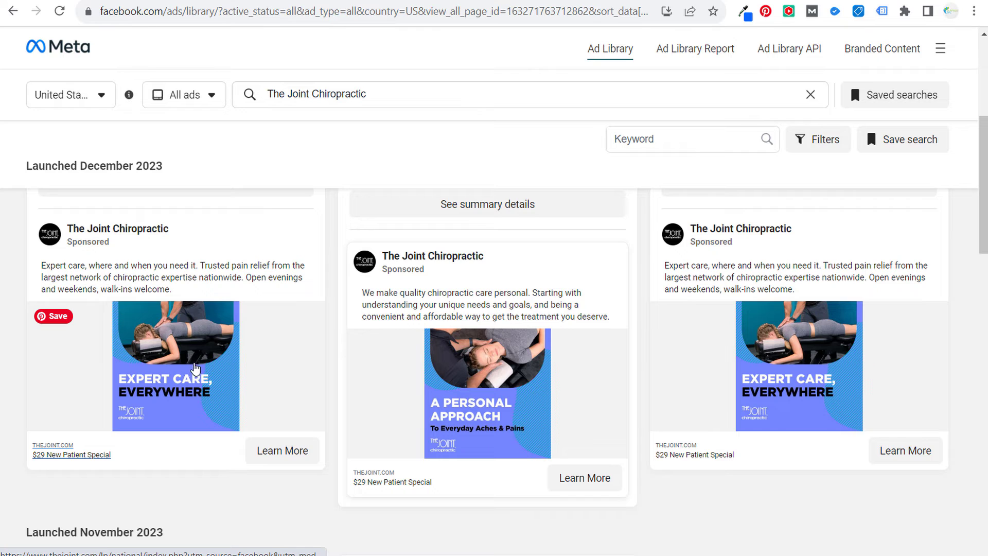
pyautogui.scroll(-4, 57, 459)
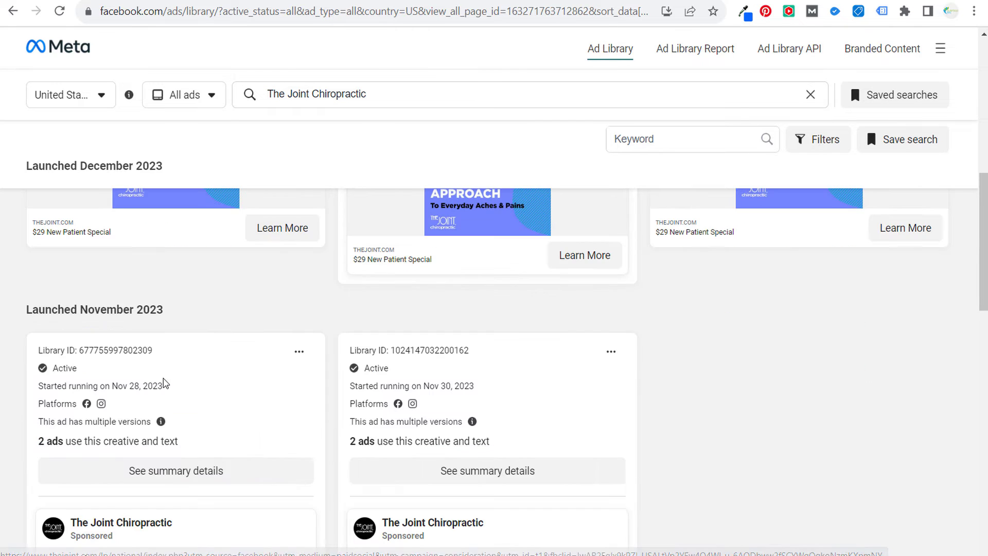
pyautogui.scroll(-4, 130, 323)
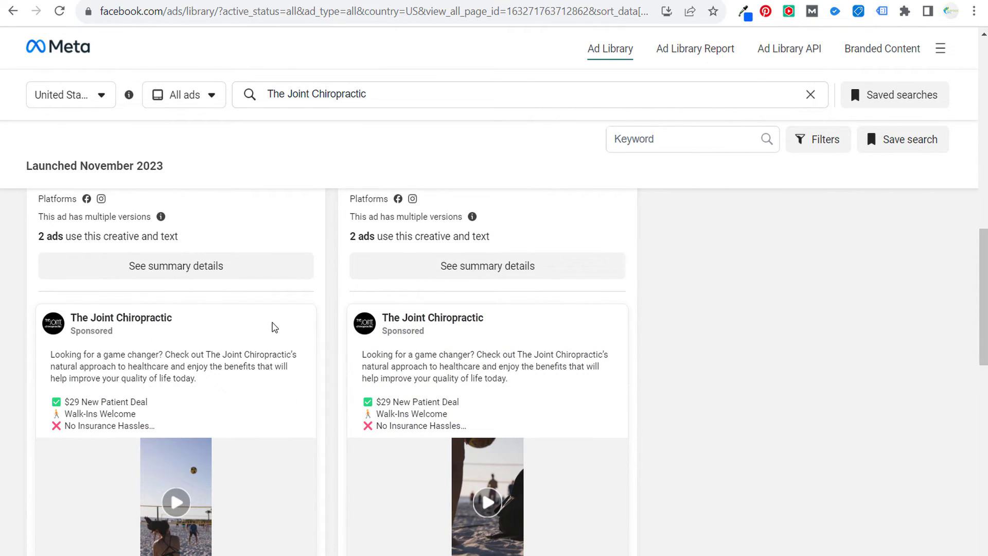
pyautogui.scroll(-3, 273, 327)
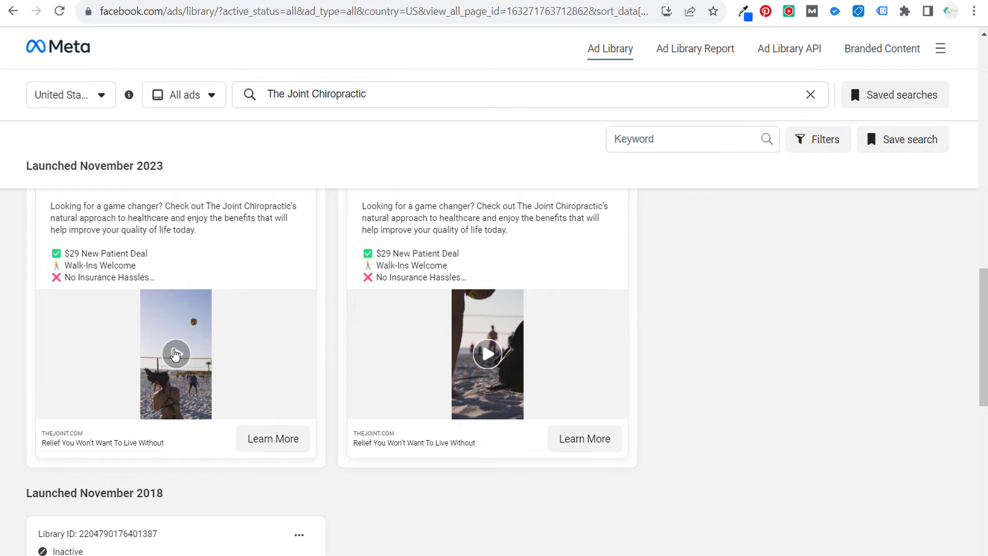
# Play the two video ads launched in November 2023, viewing the first one in full screen
pyautogui.click(175, 355)
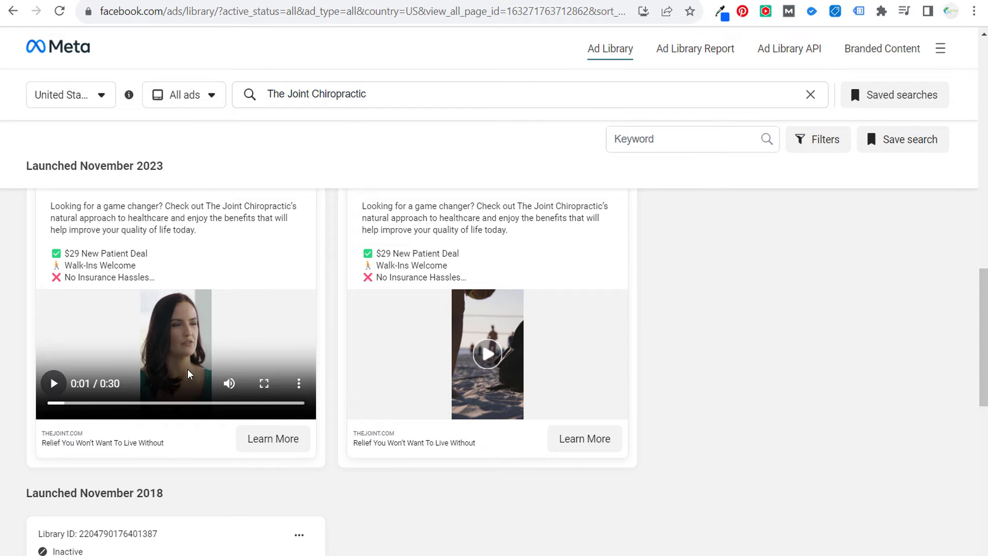
pyautogui.click(263, 384)
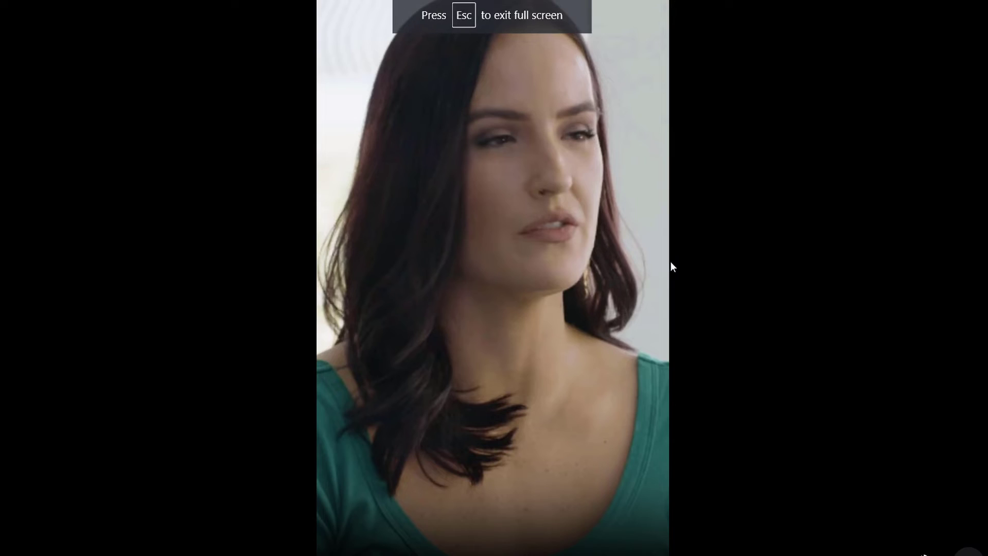
pyautogui.press('Escape')
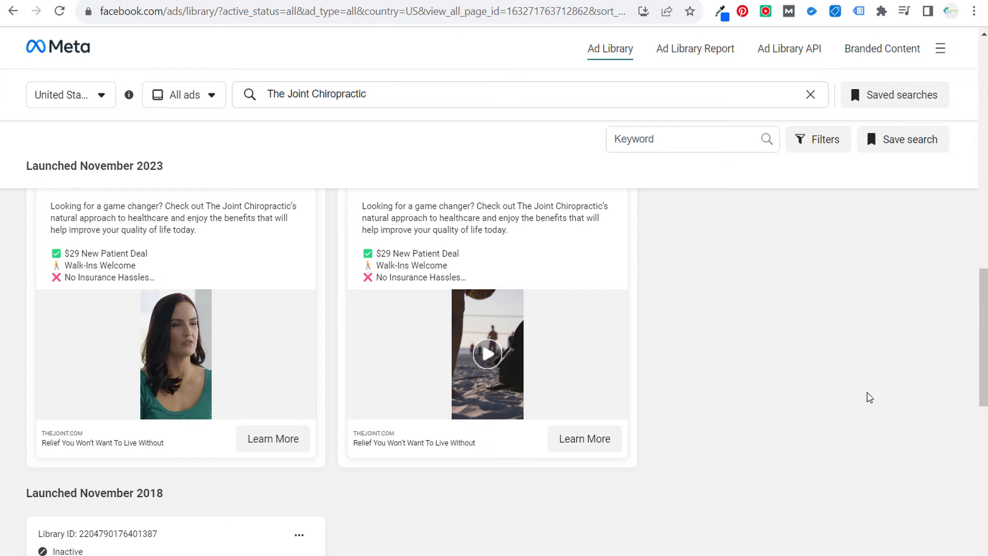
pyautogui.click(488, 354)
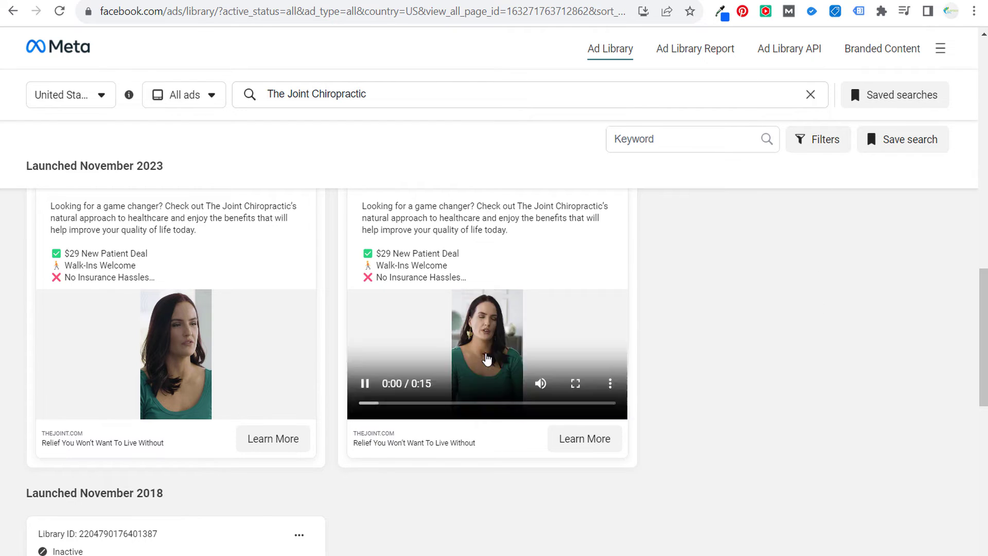
# Open the summary details of the video ad that started on Nov 30, 2023 and review its ad versions
pyautogui.scroll(1, 558, 288)
pyautogui.scroll(1, 739, 341)
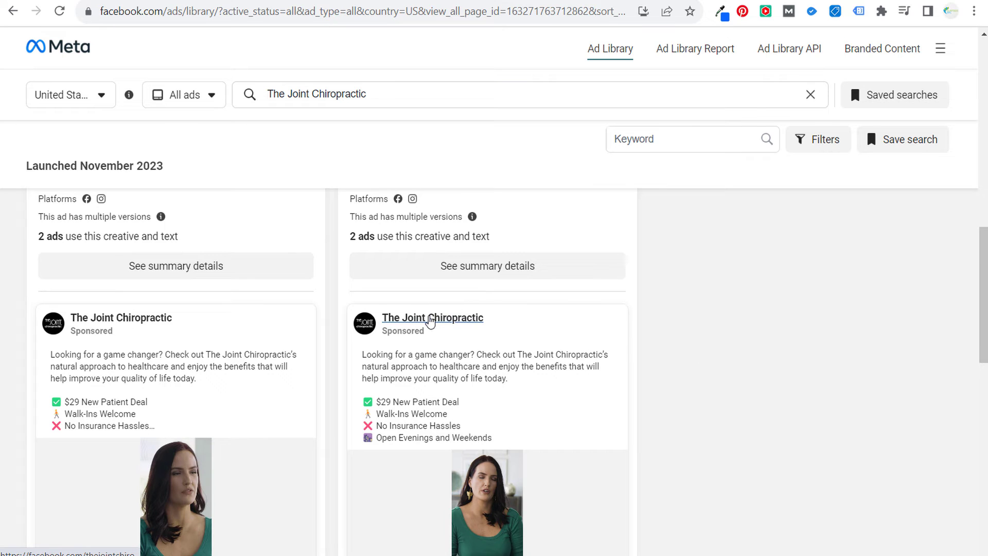
pyautogui.click(481, 264)
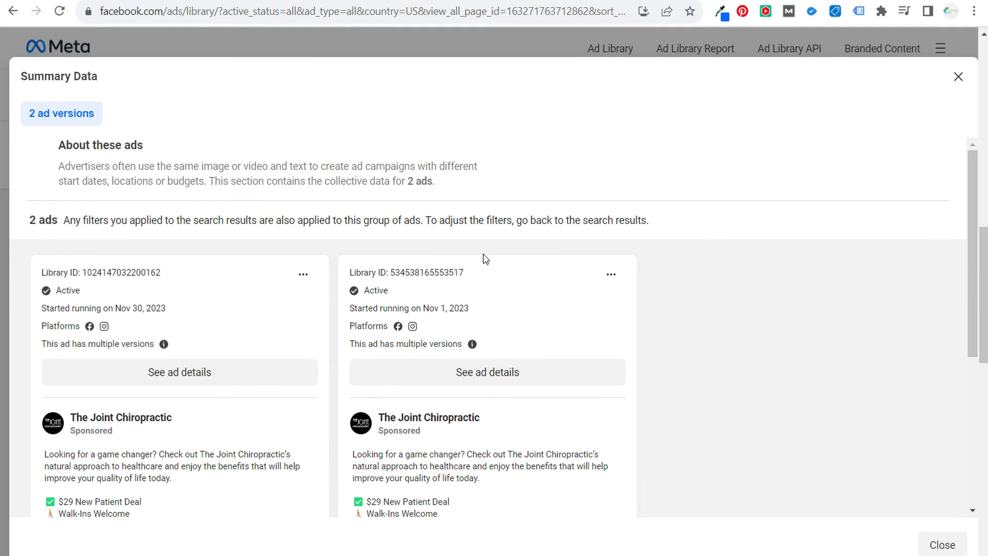
pyautogui.scroll(-4, 733, 344)
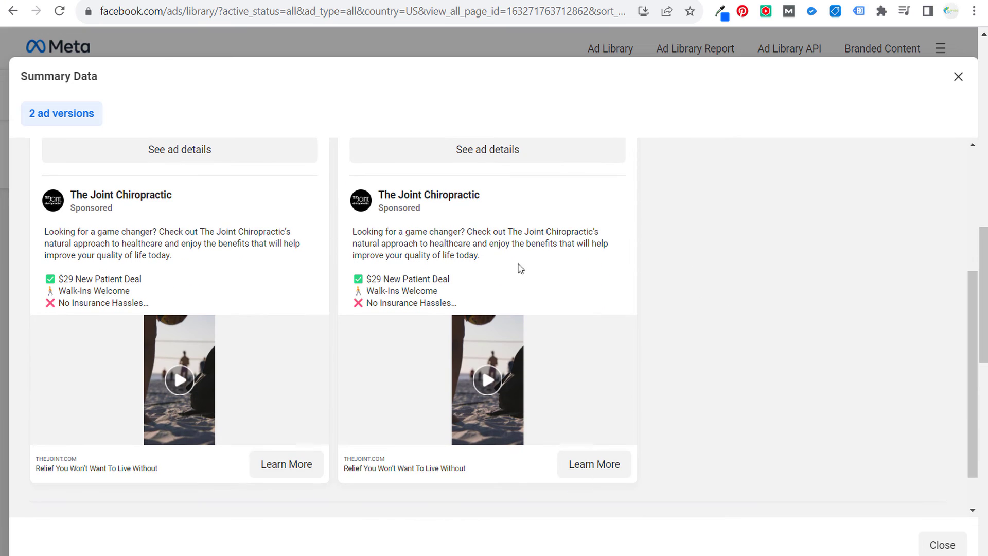
# Open the landing page of the ad version started on Nov 1, 2023 and highlight the UTM parameters in its URL
pyautogui.click(587, 469)
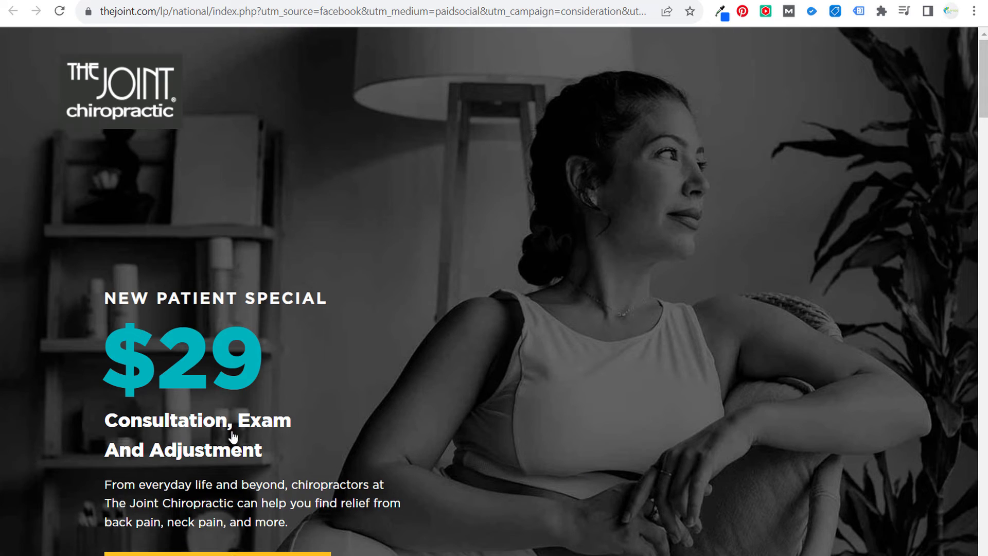
pyautogui.scroll(-3, 596, 226)
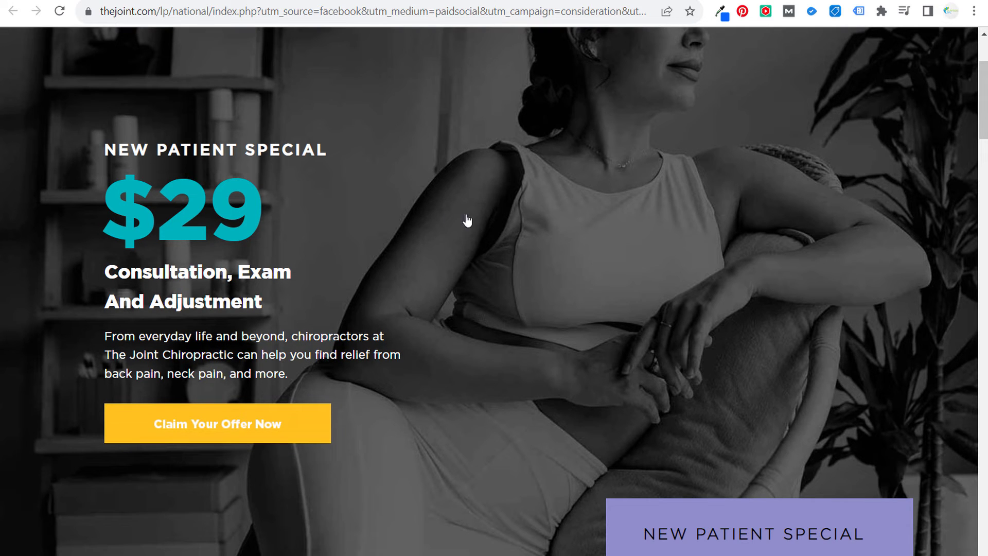
pyautogui.moveTo(313, 11); pyautogui.dragTo(652, 11)
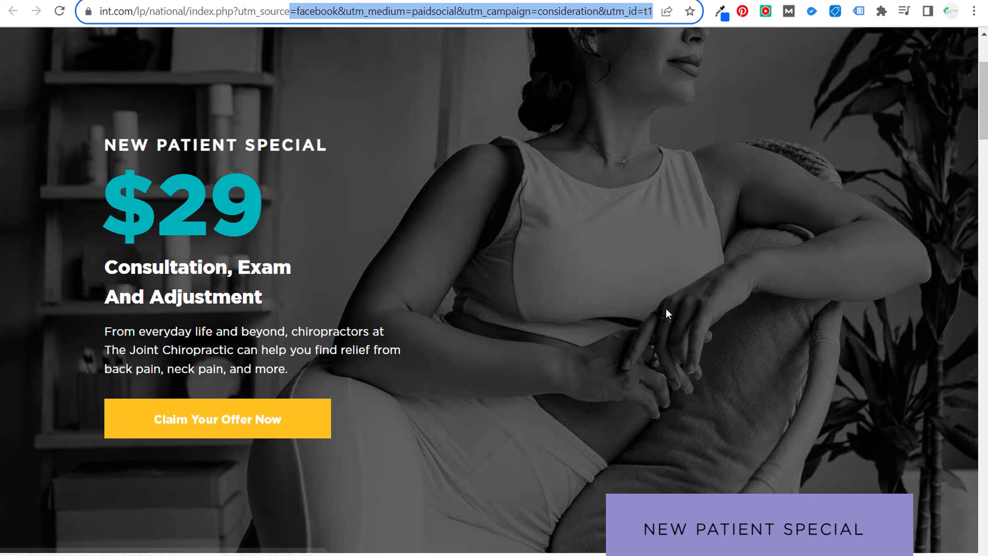
# Review the landing page's commitments and lead form, and follow the Claim Your Offer Now link in its header banner
pyautogui.scroll(-8, 666, 311)
pyautogui.scroll(-4, 778, 246)
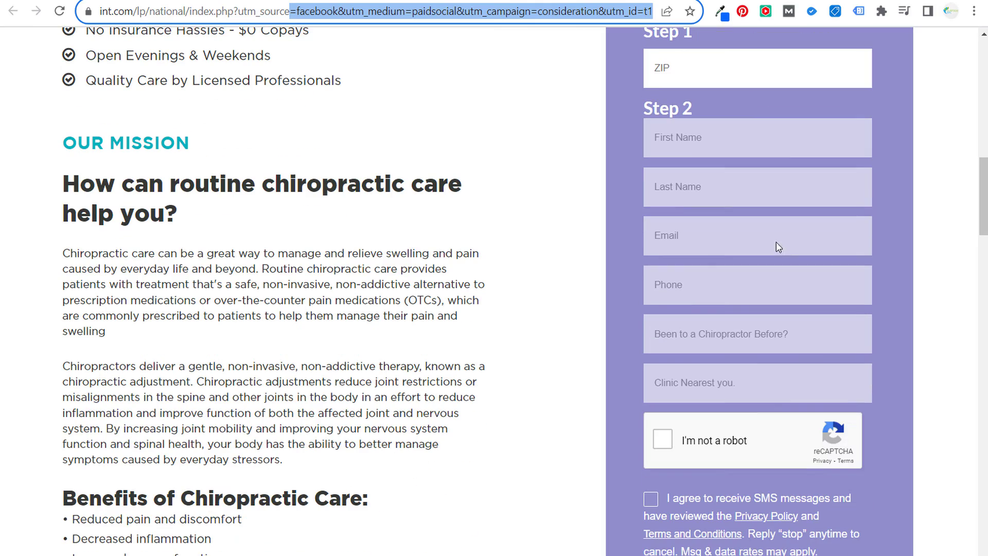
pyautogui.scroll(9, 358, 216)
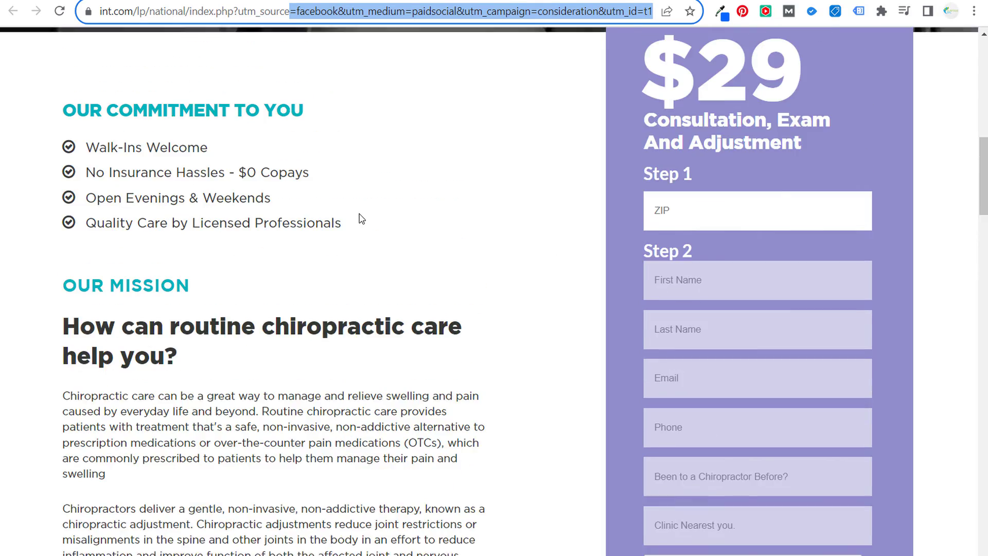
pyautogui.click(233, 203)
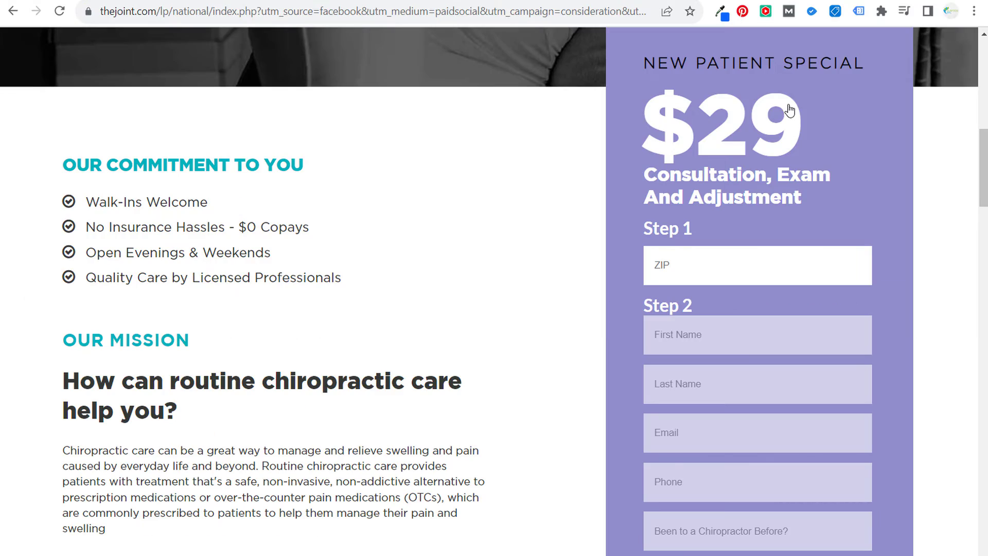
# Examine the rest of the landing page, including the visit description and FAQs, and follow the closing offer back to the form
pyautogui.scroll(-15, 481, 294)
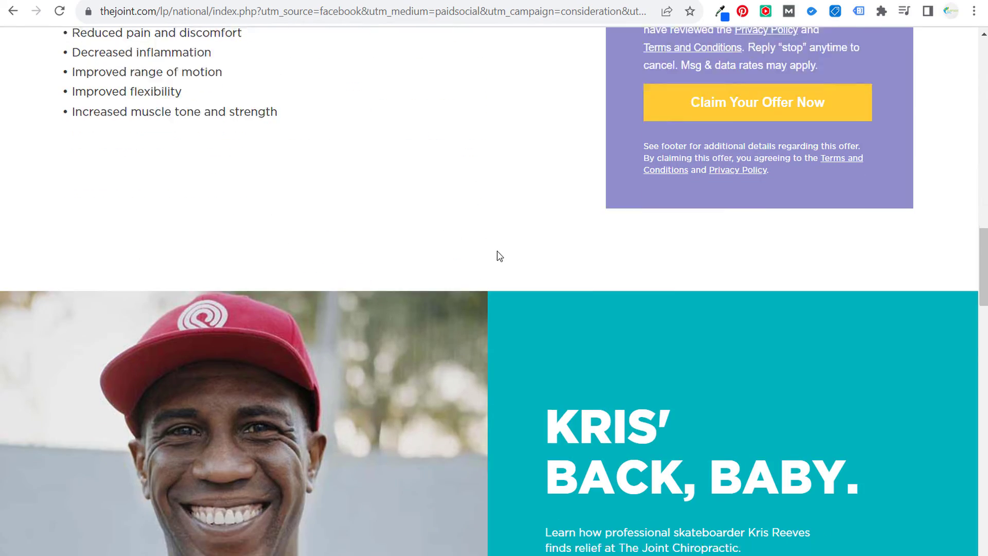
pyautogui.scroll(-15, 537, 211)
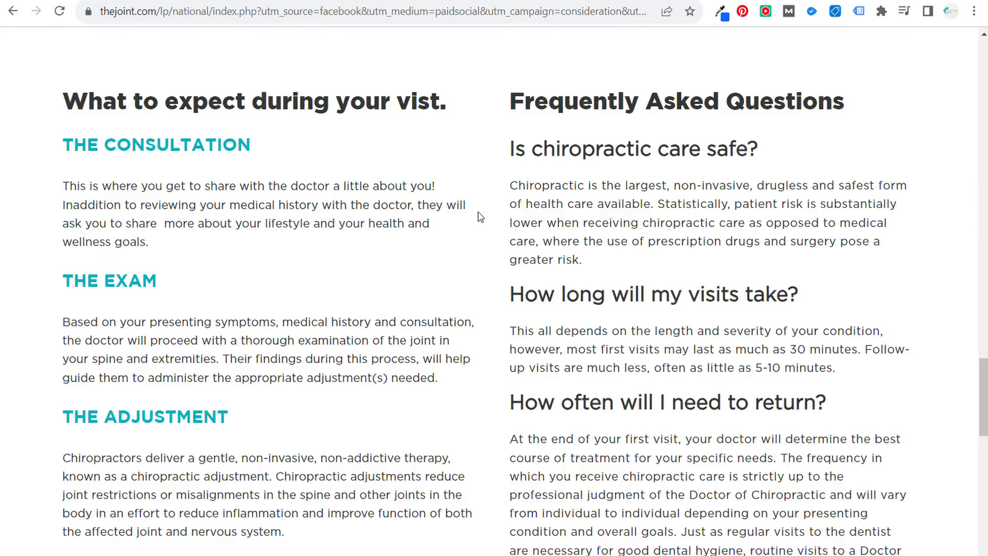
pyautogui.scroll(-8, 592, 130)
pyautogui.scroll(7, 402, 170)
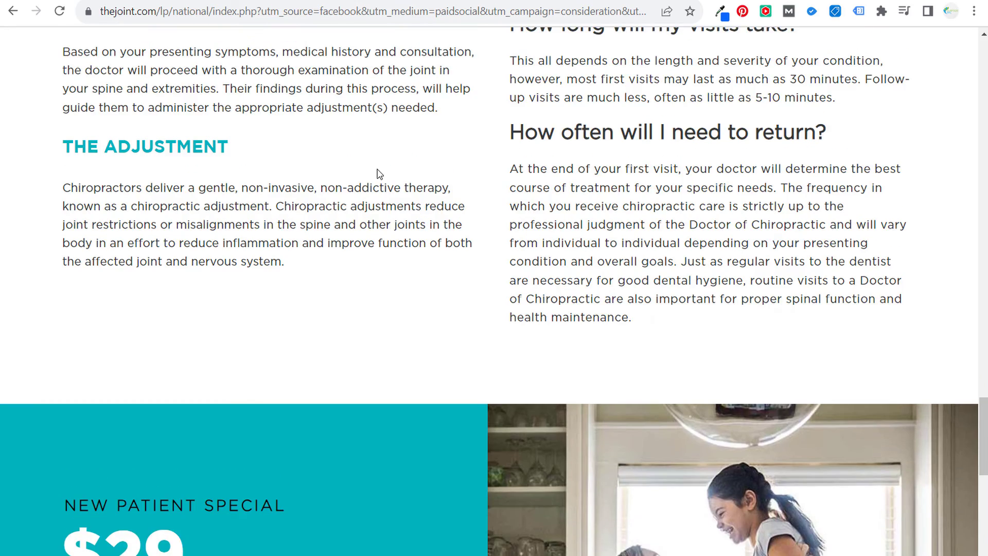
pyautogui.scroll(-4, 489, 206)
pyautogui.scroll(-2, 587, 243)
pyautogui.click(163, 482)
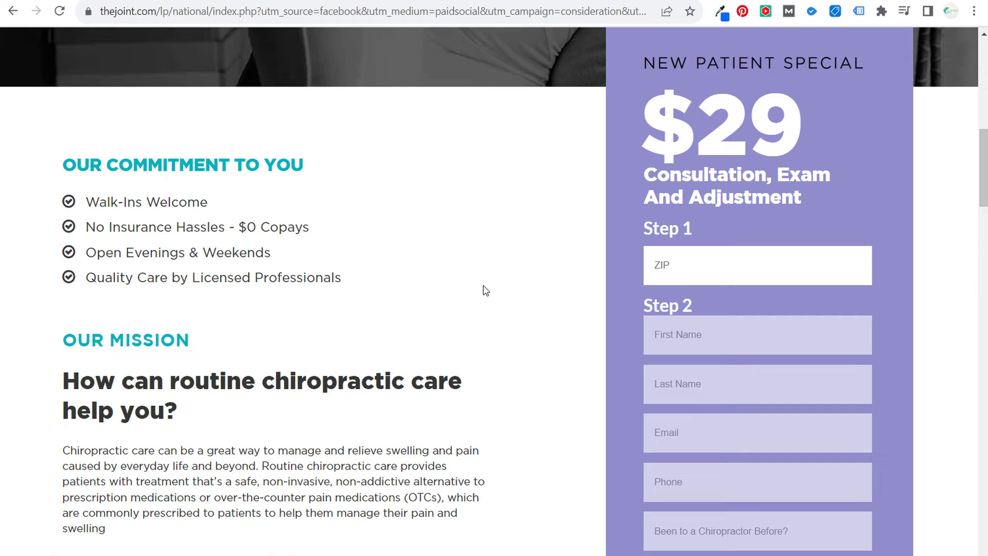
pyautogui.scroll(5, 310, 212)
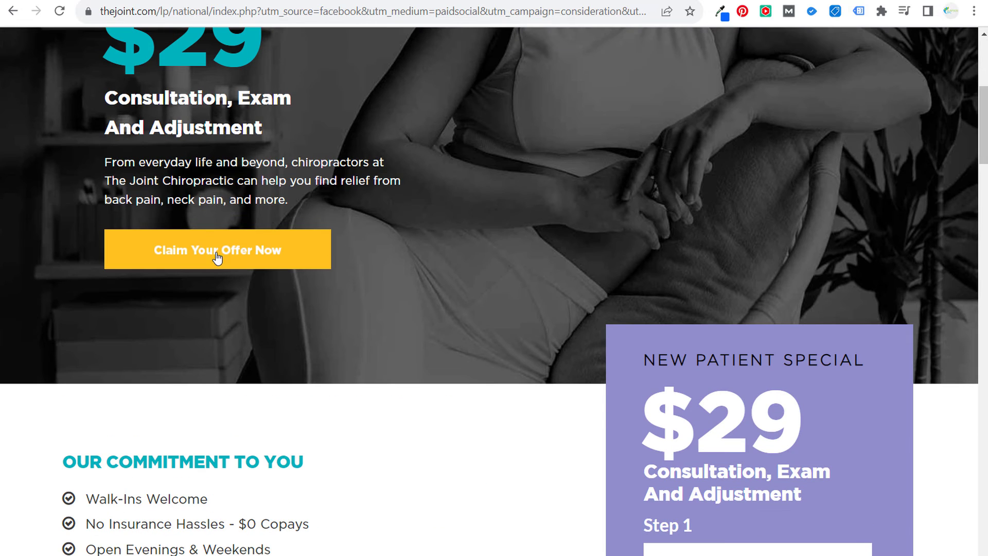
pyautogui.scroll(-3, 393, 243)
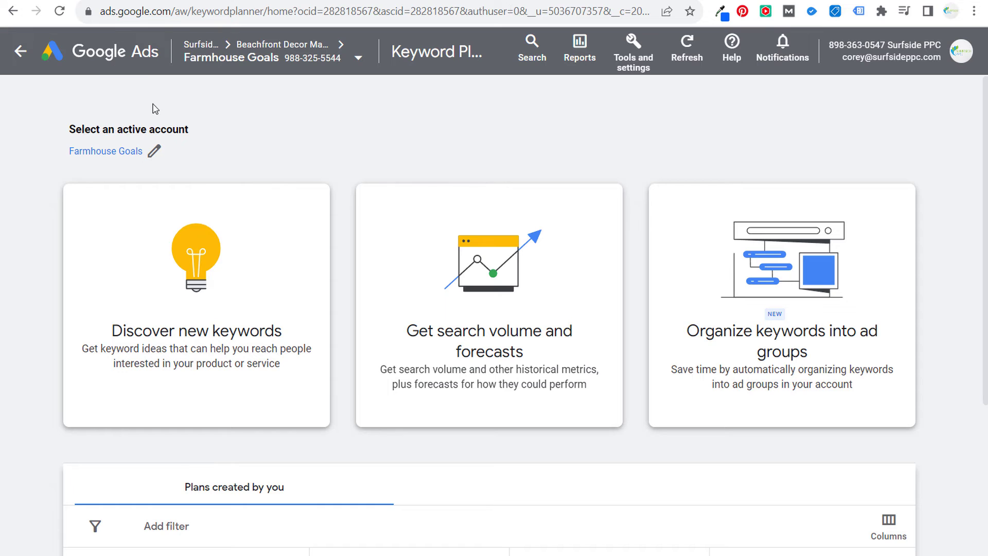
# In Google Ads Keyword Planner, open Discover new keywords with the Start with a website option and check the available planning tools
pyautogui.click(201, 324)
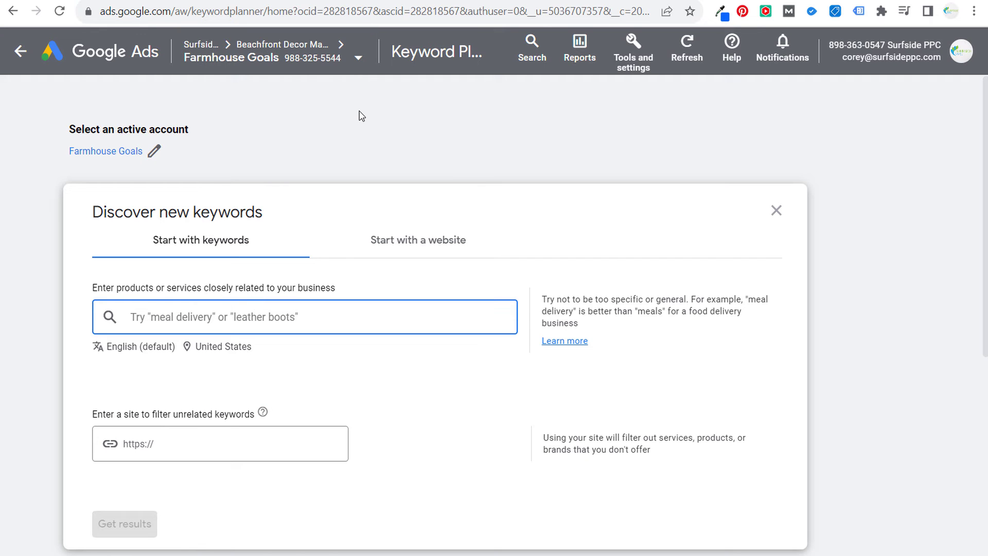
pyautogui.click(400, 240)
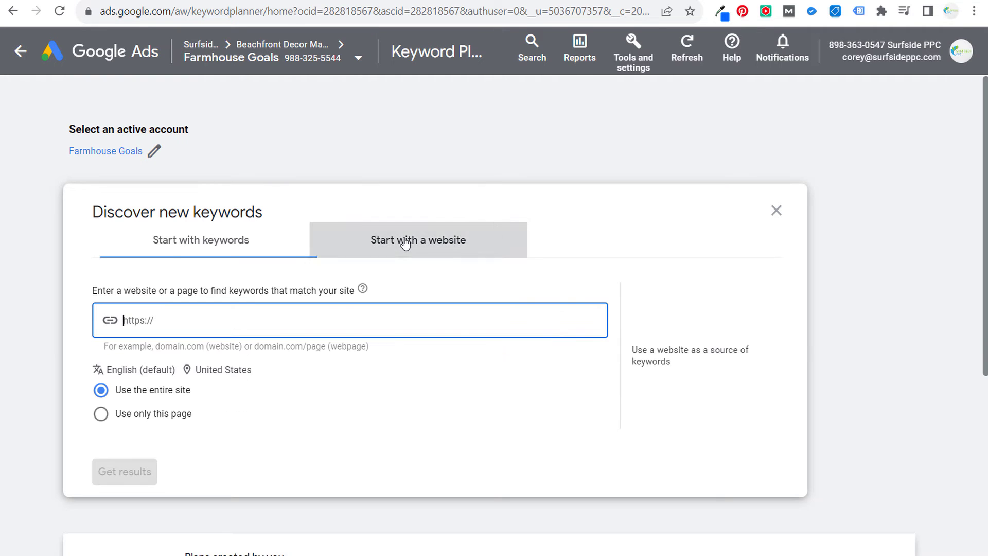
pyautogui.click(634, 66)
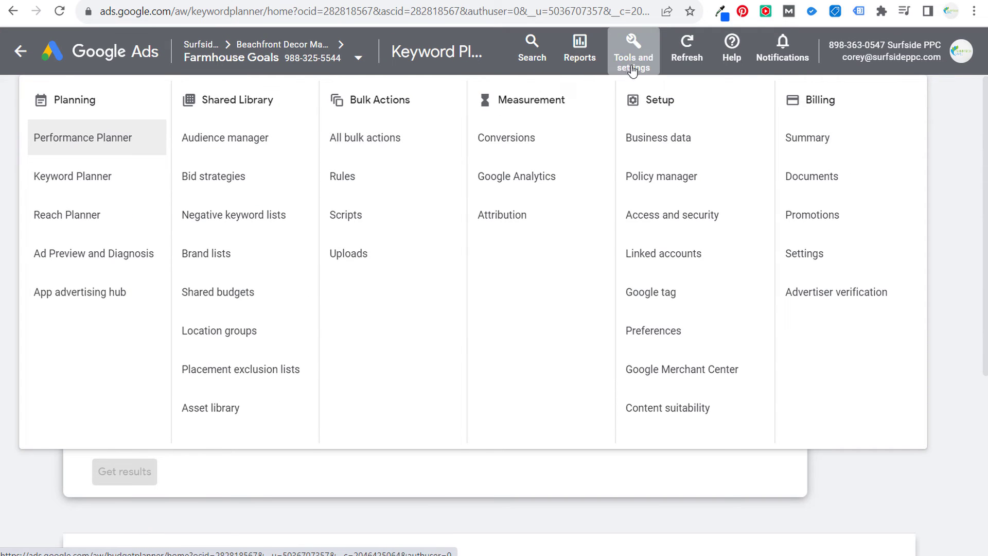
pyautogui.click(23, 479)
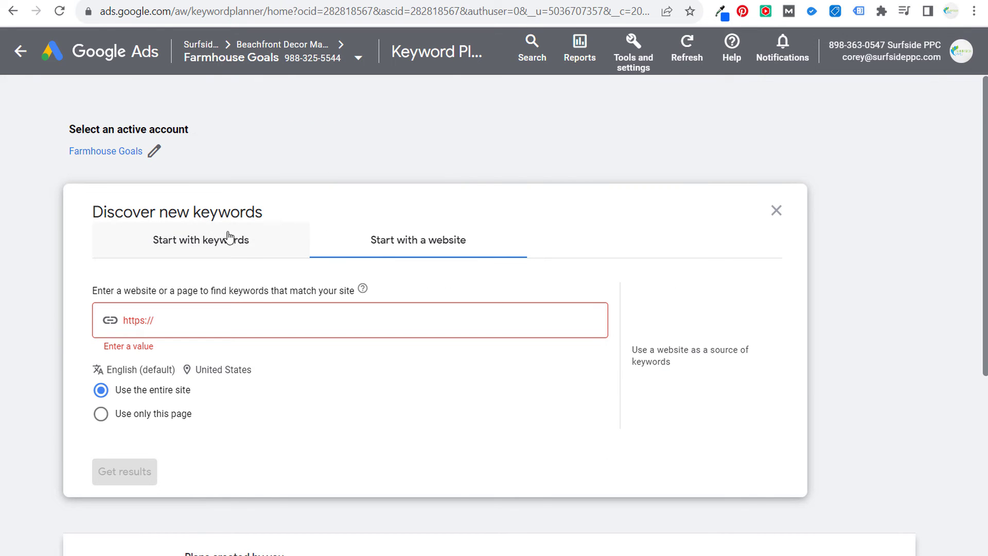
pyautogui.click(268, 321)
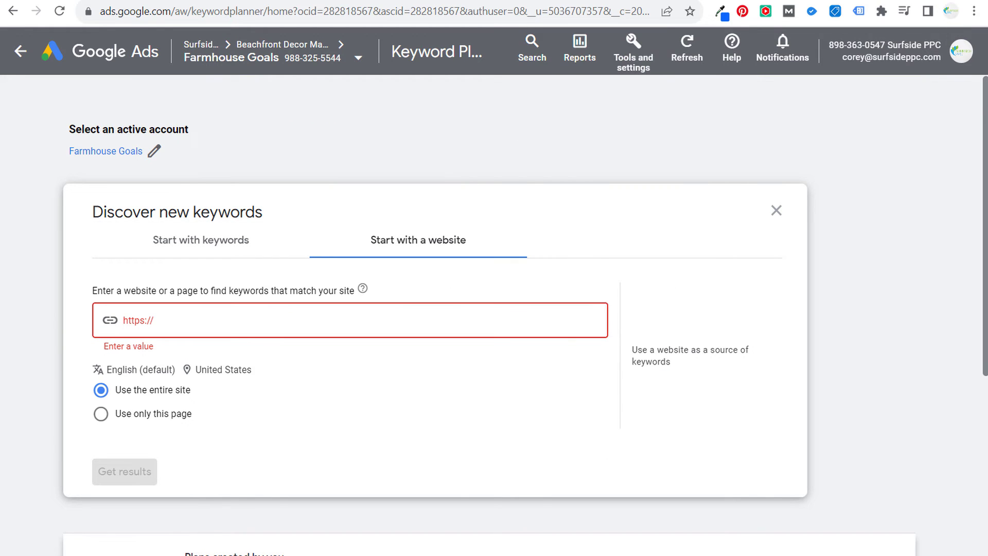
pyautogui.hotkey('ctrl', 'Tab')
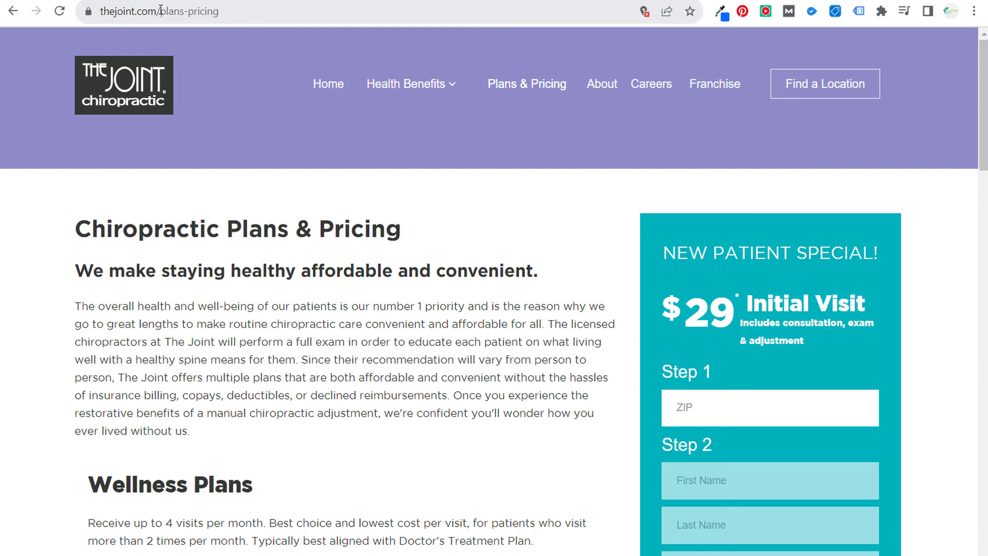
pyautogui.moveTo(161, 10); pyautogui.dragTo(36, 18)
pyautogui.hotkey('ctrl', 'c')
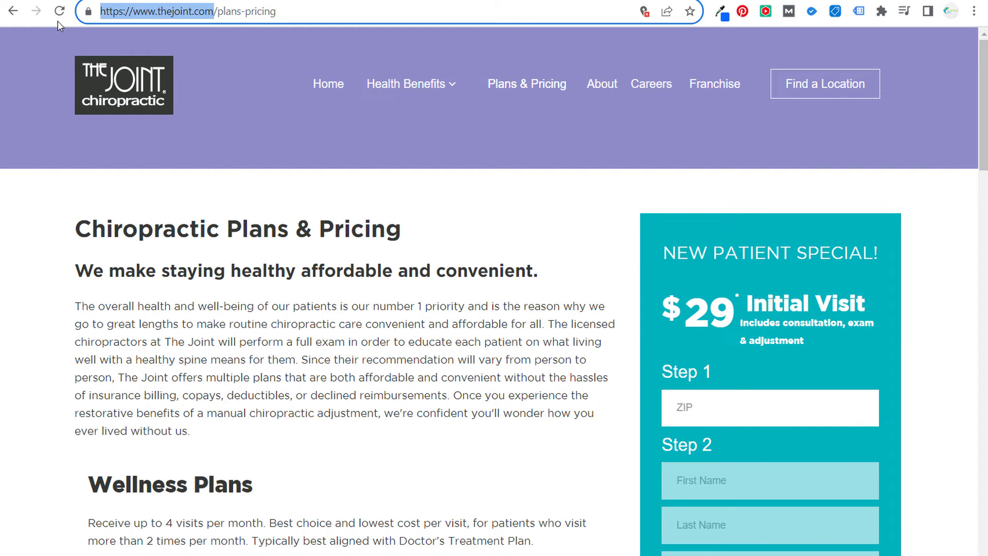
pyautogui.click(530, 3)
pyautogui.hotkey('ctrl', 'v')
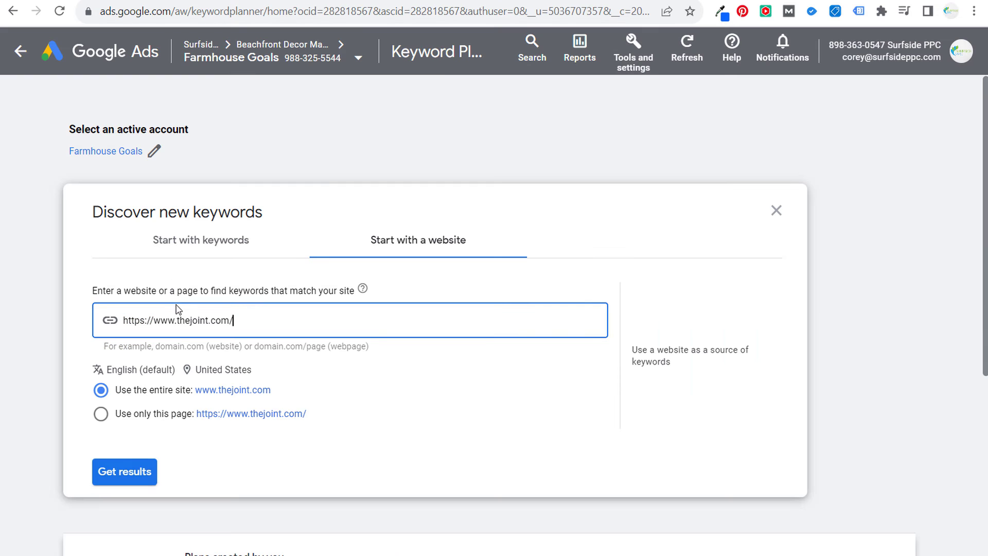
pyautogui.click(122, 472)
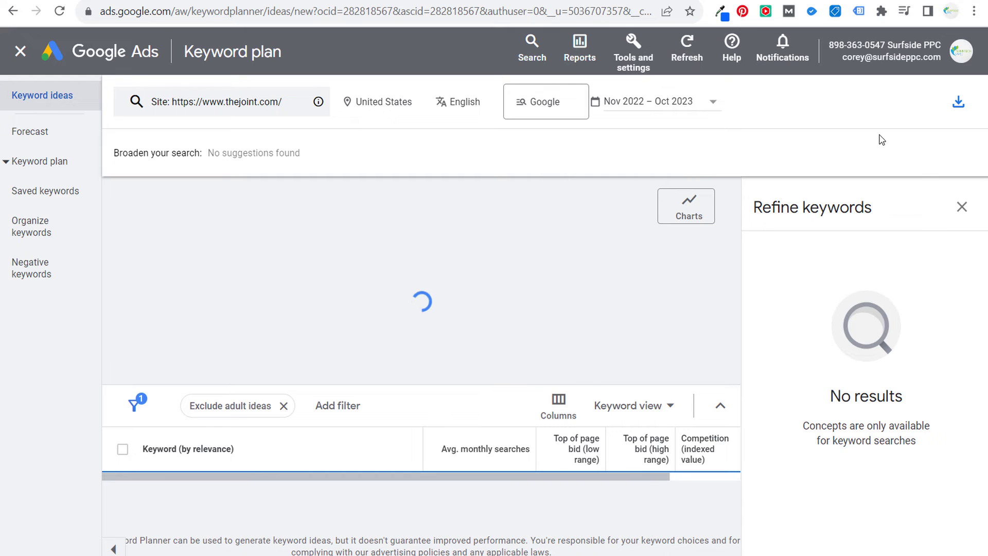
# Close the Refine keywords pane and review the United States keyword ideas sorted by high-range top of page bid
pyautogui.click(962, 208)
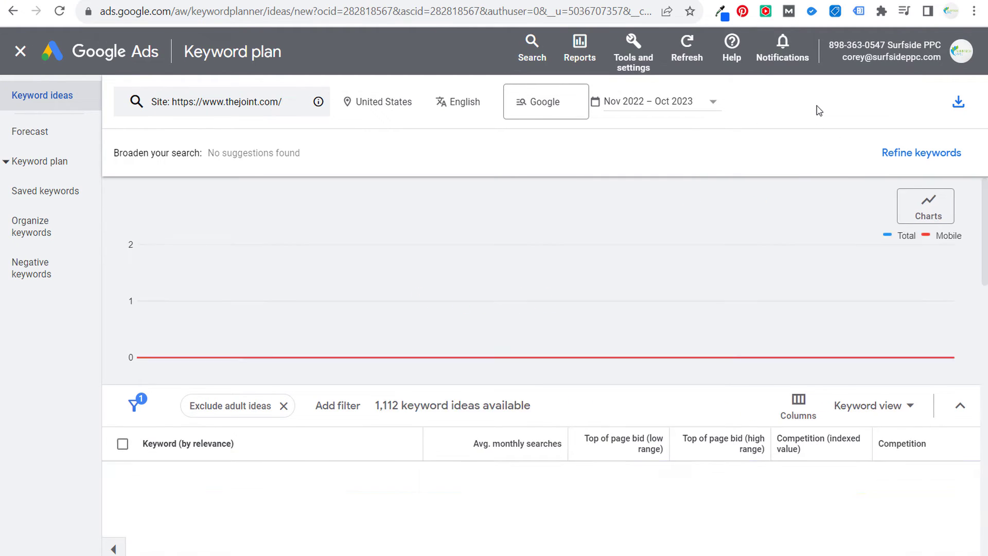
pyautogui.scroll(-3, 428, 394)
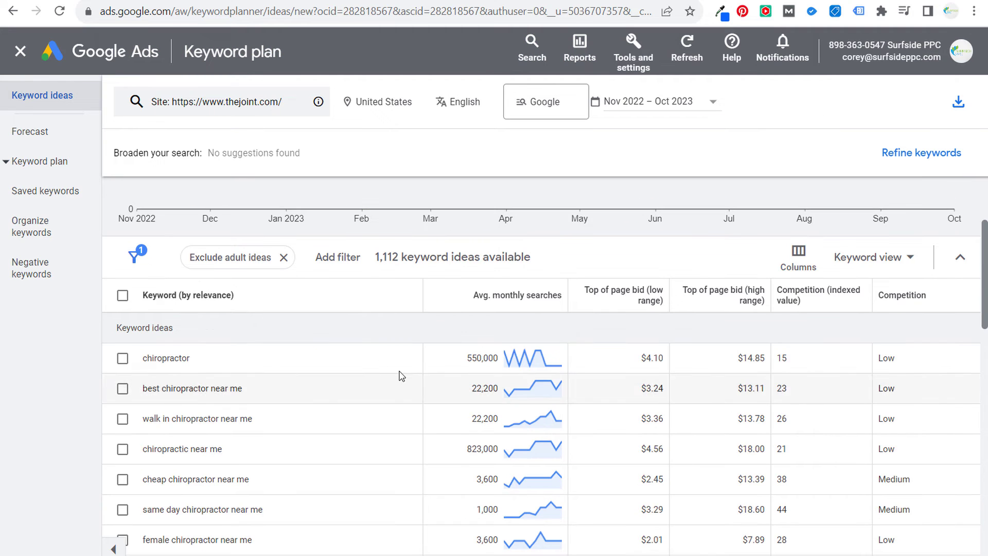
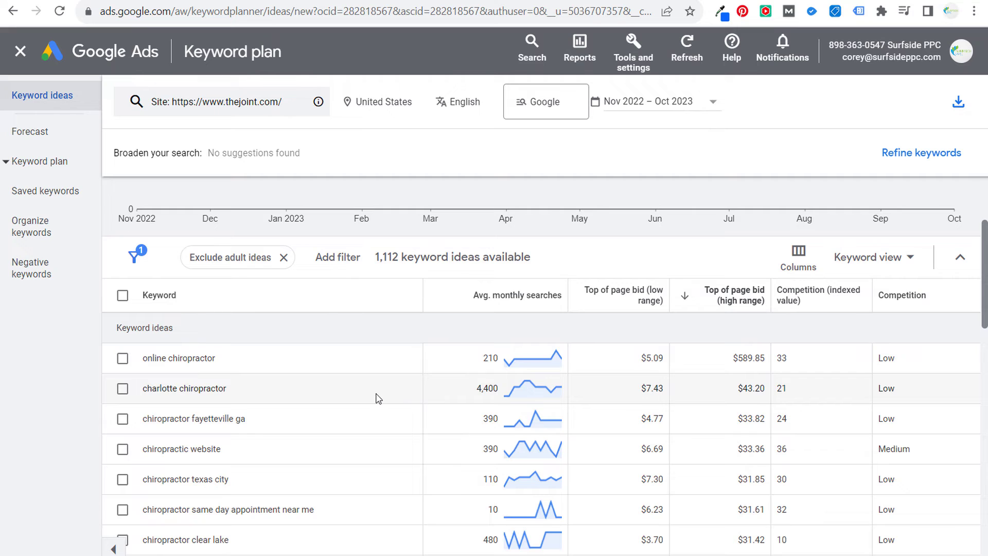
pyautogui.scroll(-1, 354, 401)
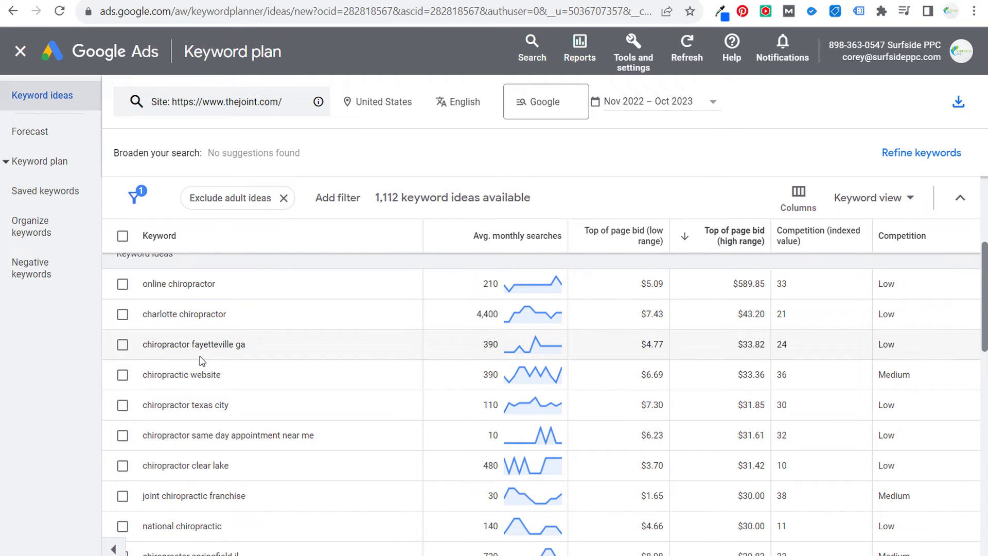
# Replace the United States as the targeted location with the Miami-Ft. Lauderdale FL Nielsen DMA region and save it
pyautogui.click(391, 103)
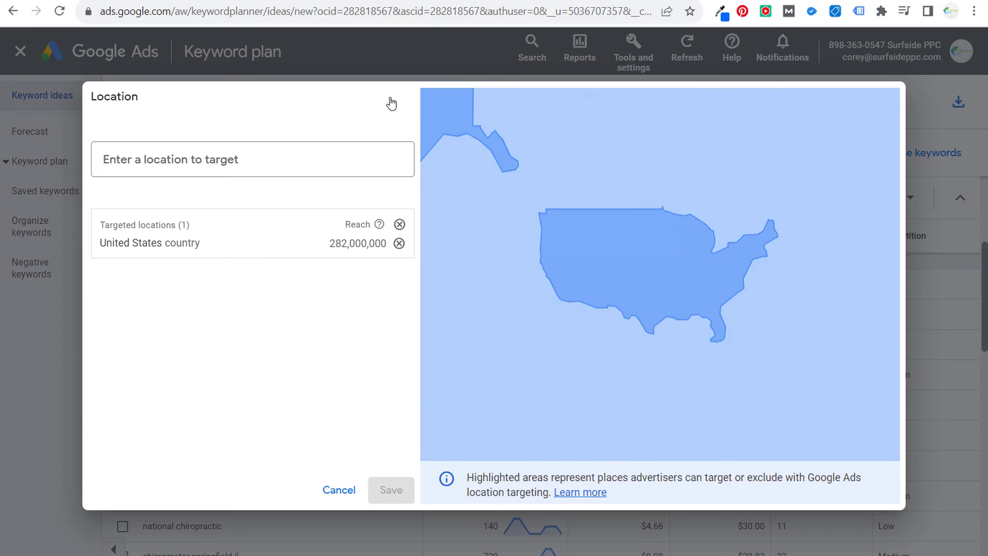
pyautogui.click(400, 227)
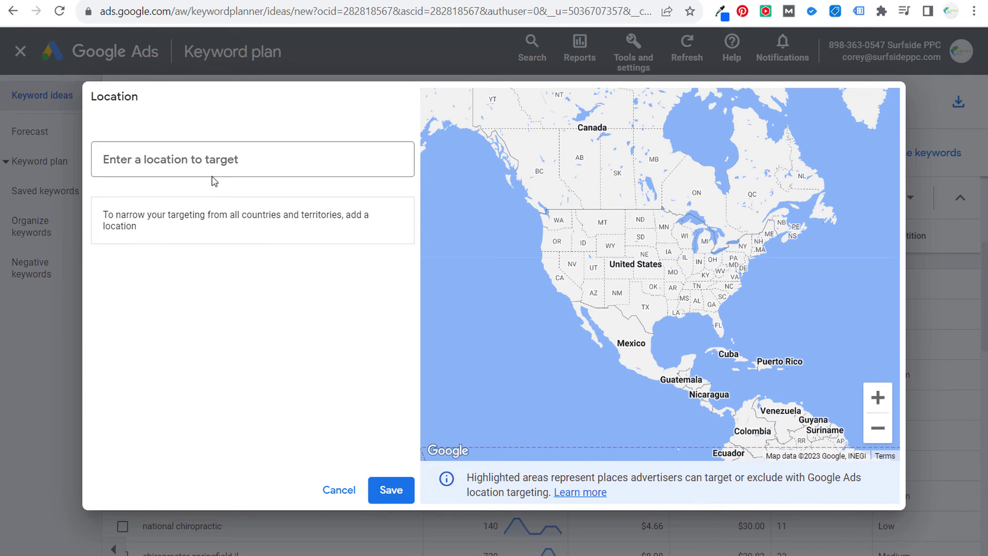
pyautogui.click(228, 167)
pyautogui.write('miami')
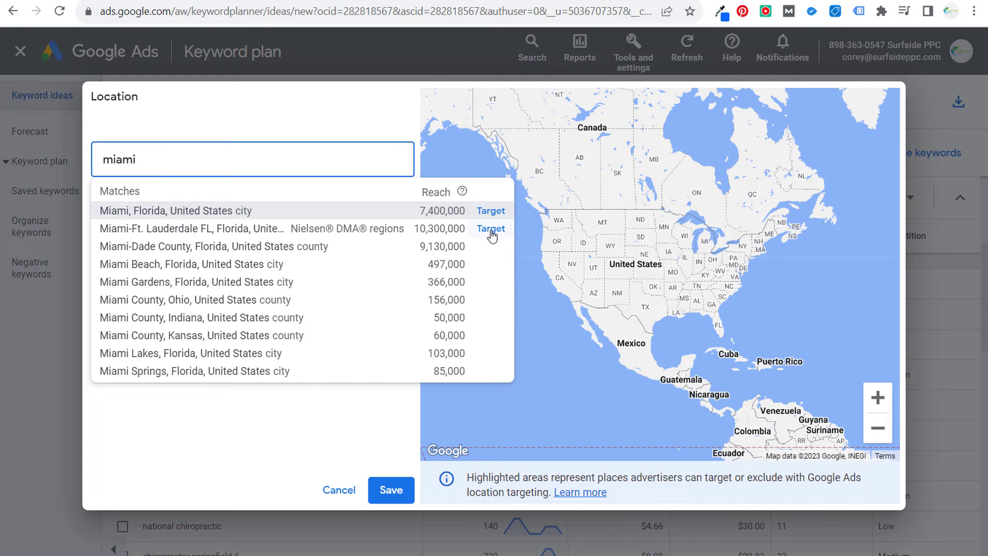
pyautogui.click(491, 228)
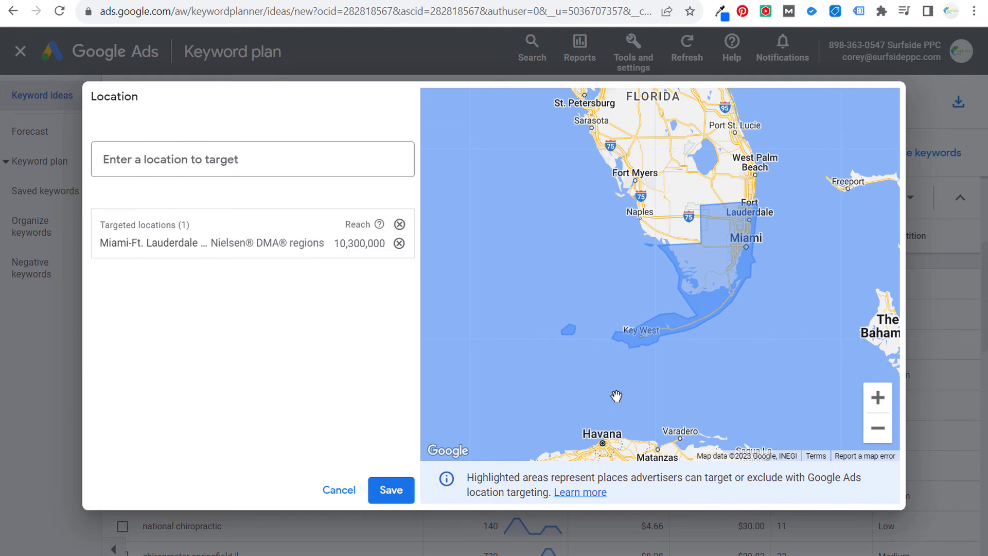
pyautogui.click(387, 490)
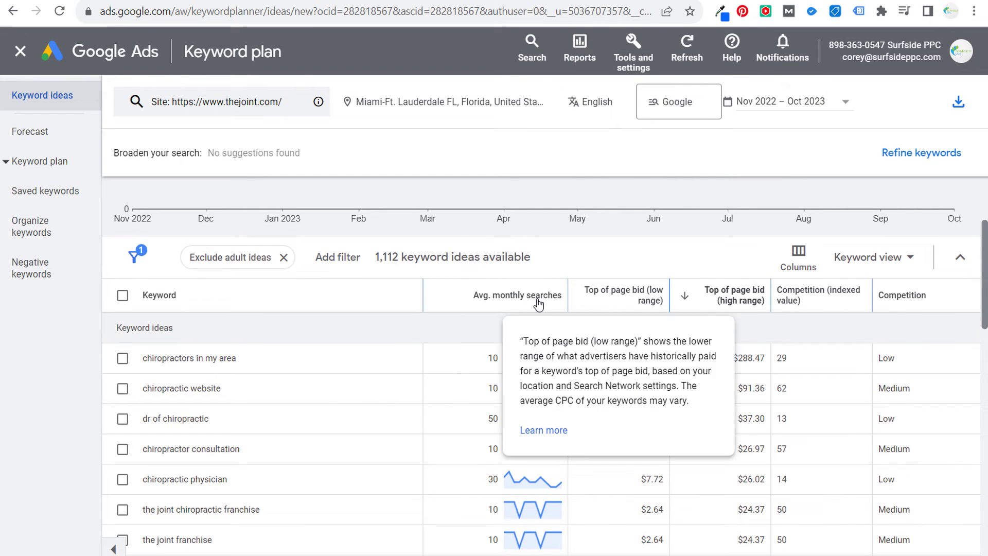
# Compare the Miami-area keyword ideas sorted by average monthly searches with those sorted by high-range top of page bid
pyautogui.click(520, 295)
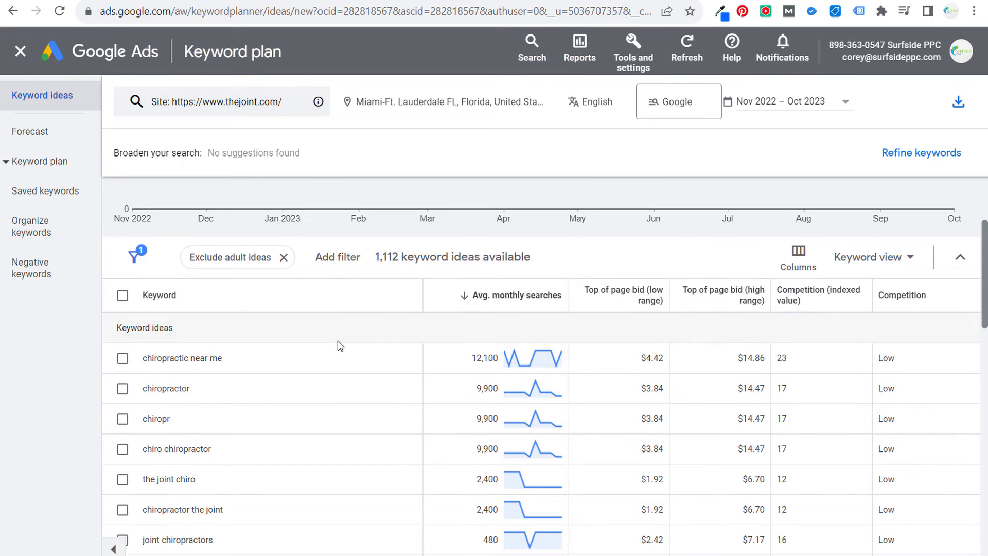
pyautogui.scroll(-3, 336, 345)
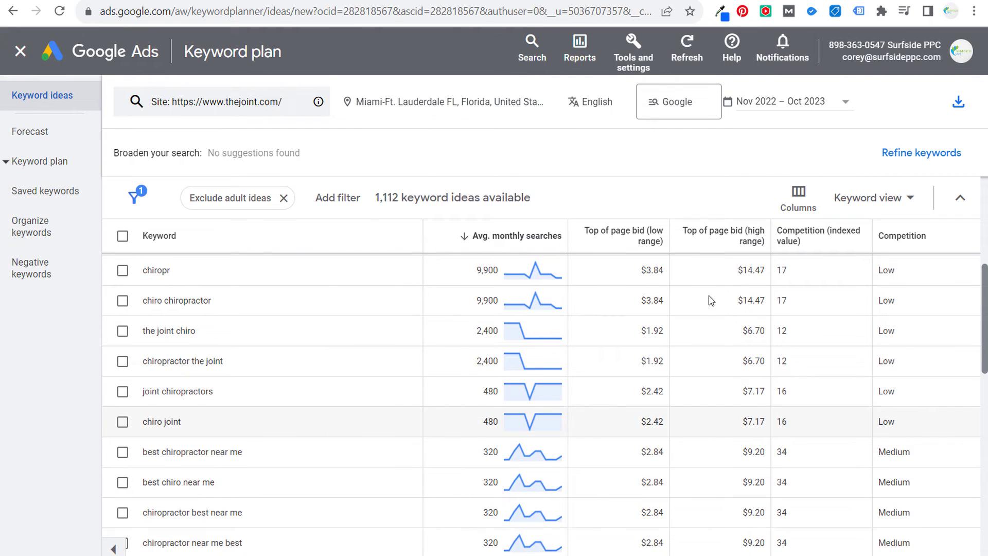
pyautogui.click(734, 247)
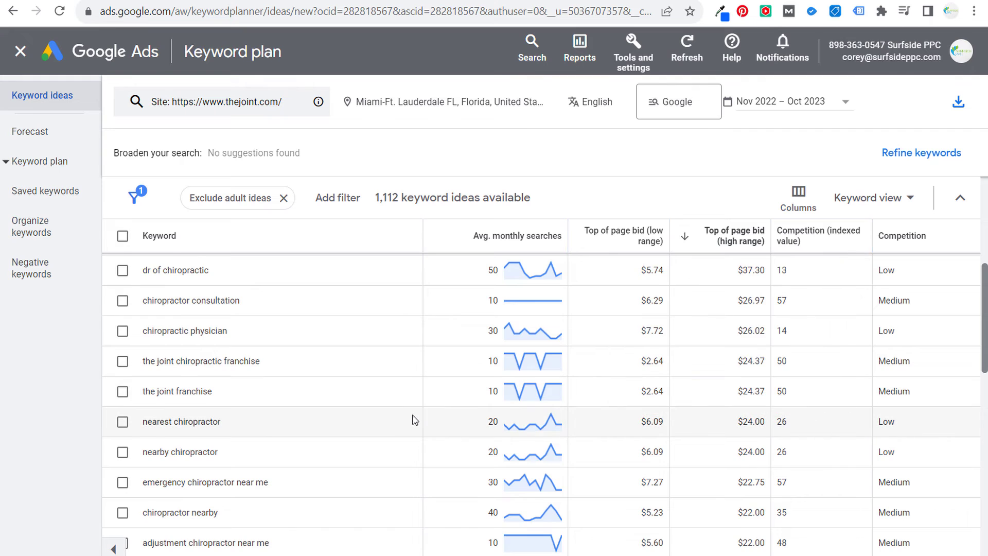
pyautogui.scroll(1, 701, 412)
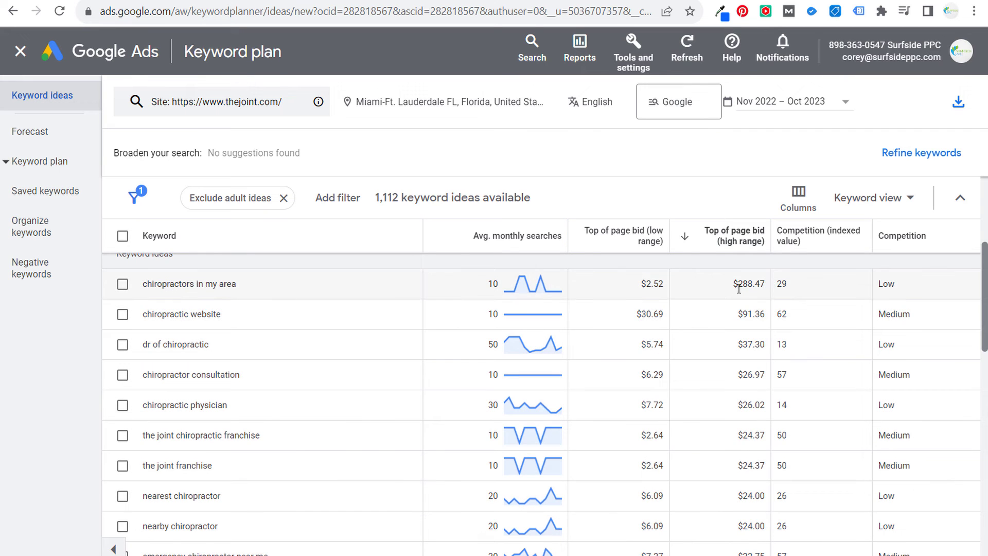
pyautogui.scroll(-2, 746, 293)
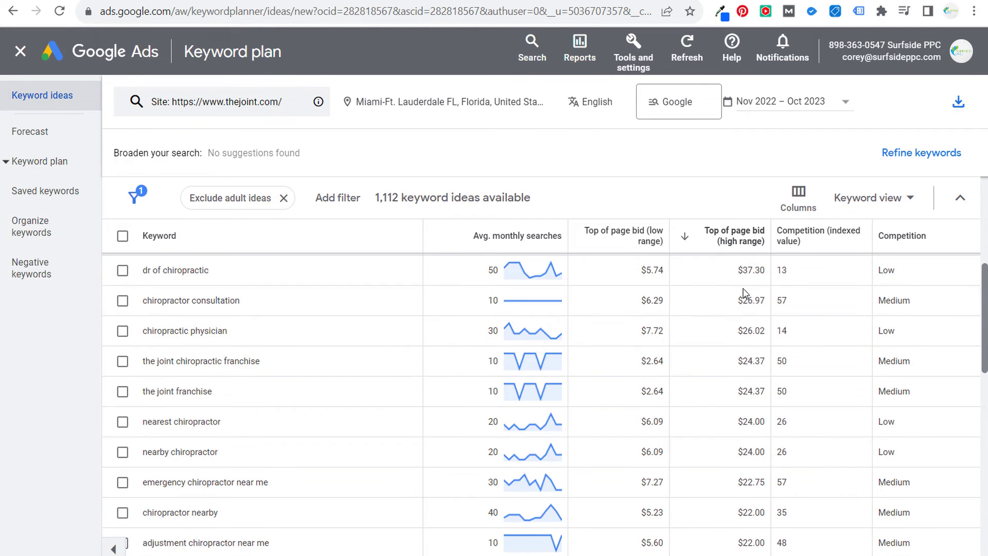
# Examine the highest-bid keywords down to the end of the page, highlighting the franchise keyword and the row range
pyautogui.scroll(-2, 757, 342)
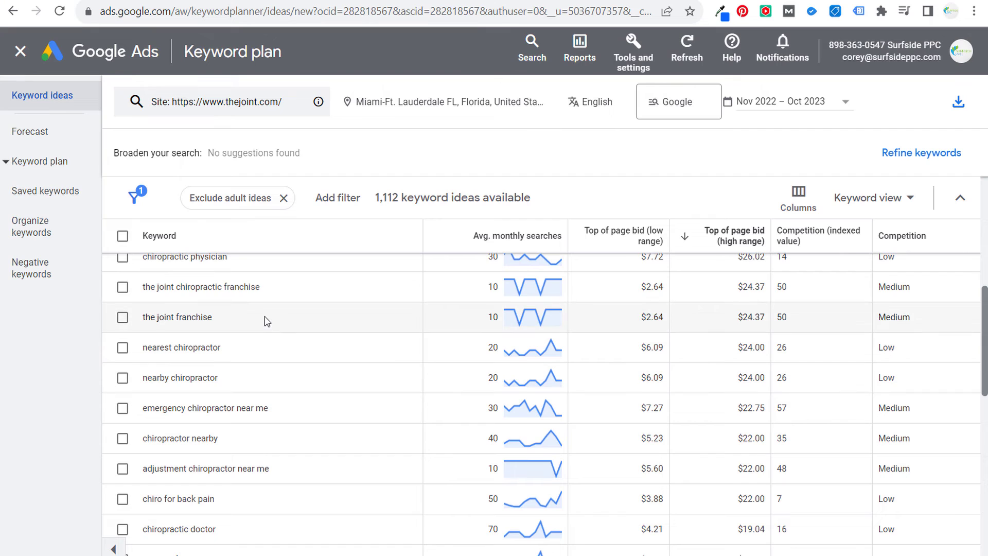
pyautogui.moveTo(261, 287); pyautogui.dragTo(182, 282)
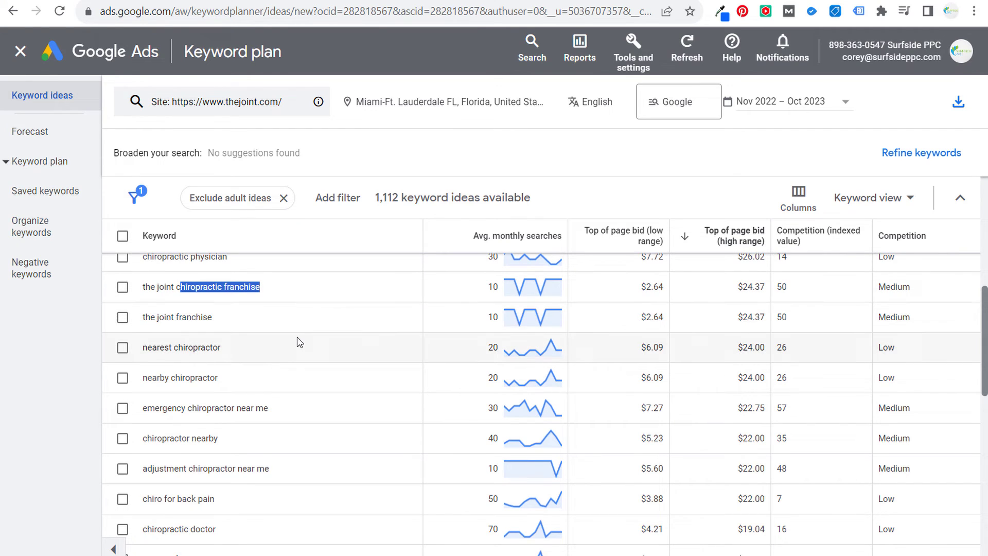
pyautogui.scroll(-2, 296, 337)
pyautogui.scroll(-3, 322, 366)
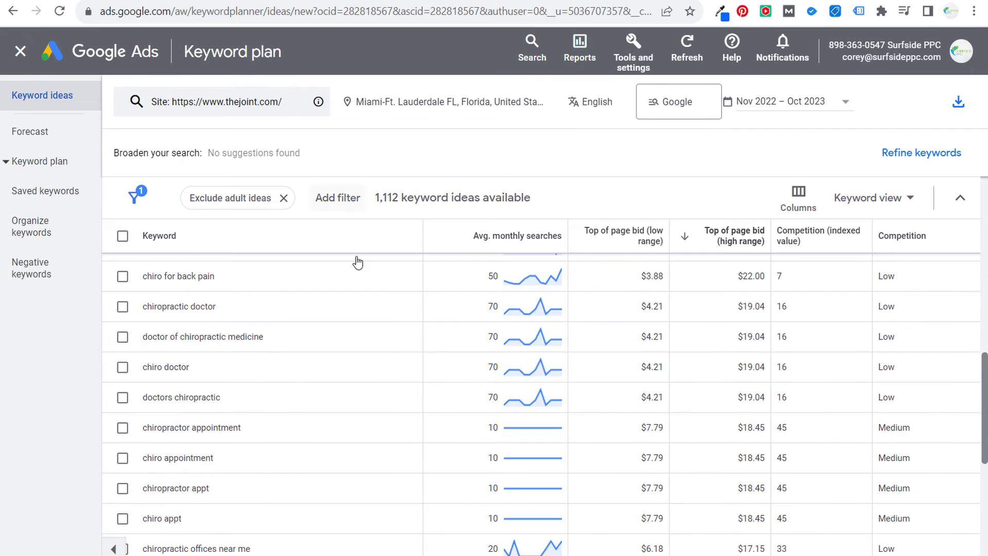
pyautogui.scroll(-5, 410, 331)
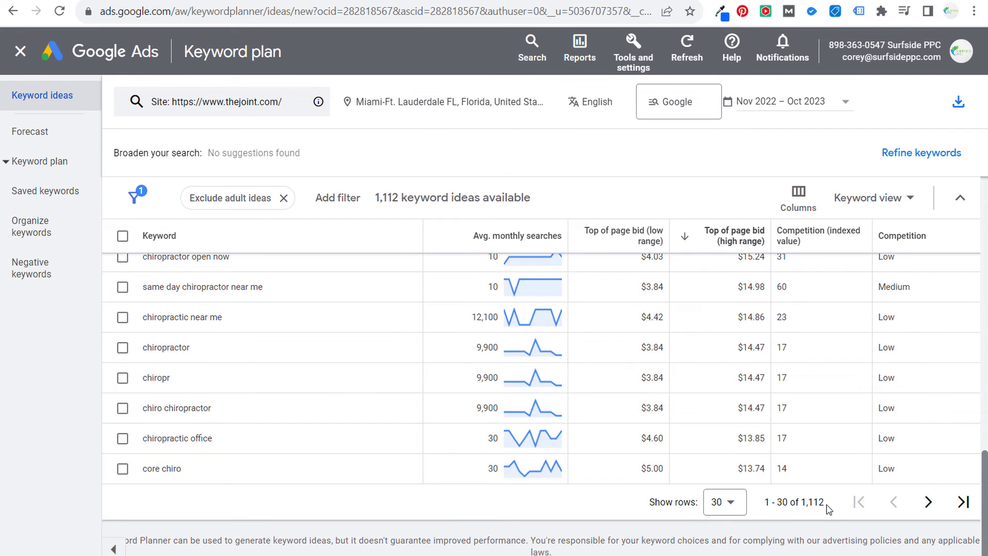
pyautogui.moveTo(829, 510); pyautogui.dragTo(788, 504)
pyautogui.click(819, 499)
# Compare sort orders by monthly searches, high-range bid and low-range bid, leaving the keyword ideas sorted by descending average monthly searches
pyautogui.scroll(2, 515, 260)
pyautogui.click(495, 238)
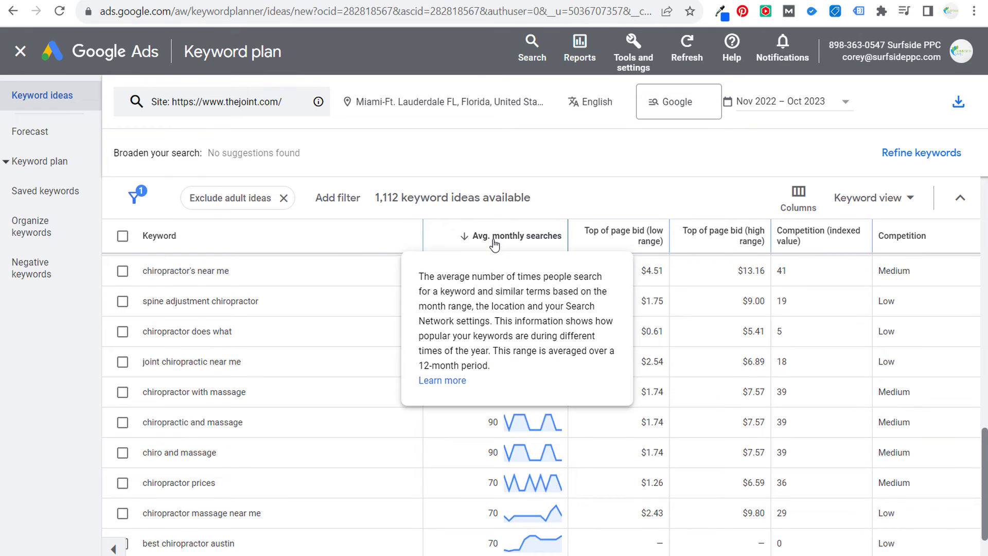
pyautogui.click(742, 237)
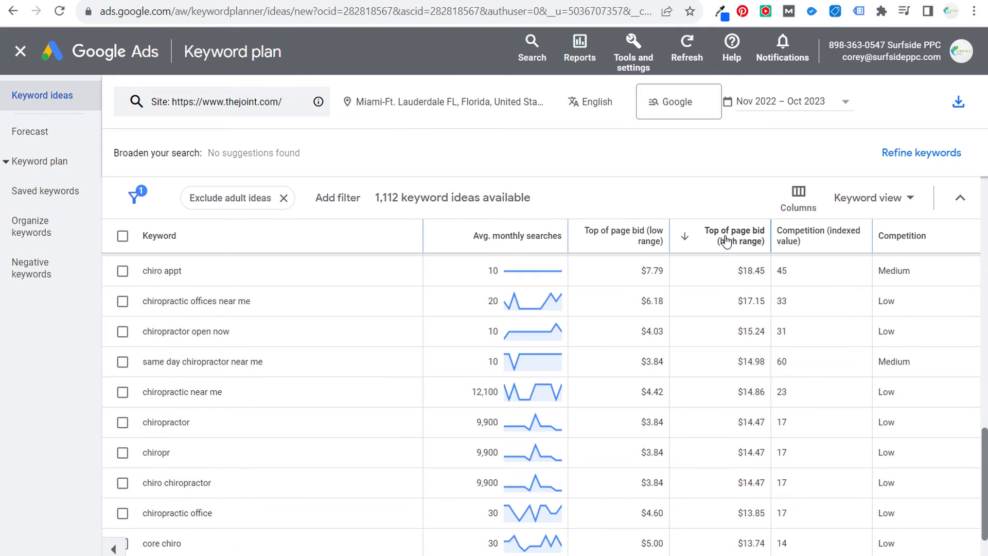
pyautogui.click(628, 236)
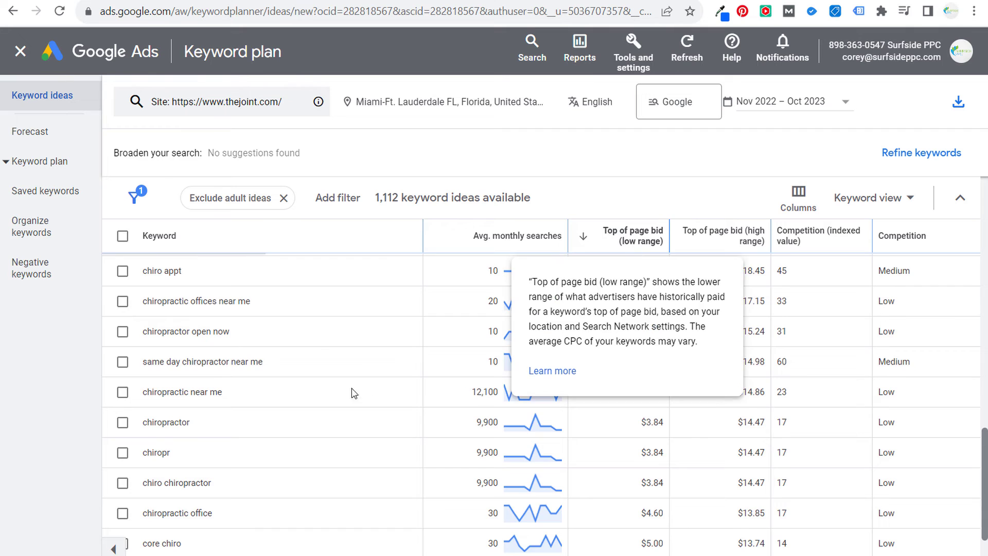
pyautogui.scroll(-3, 324, 338)
pyautogui.click(480, 236)
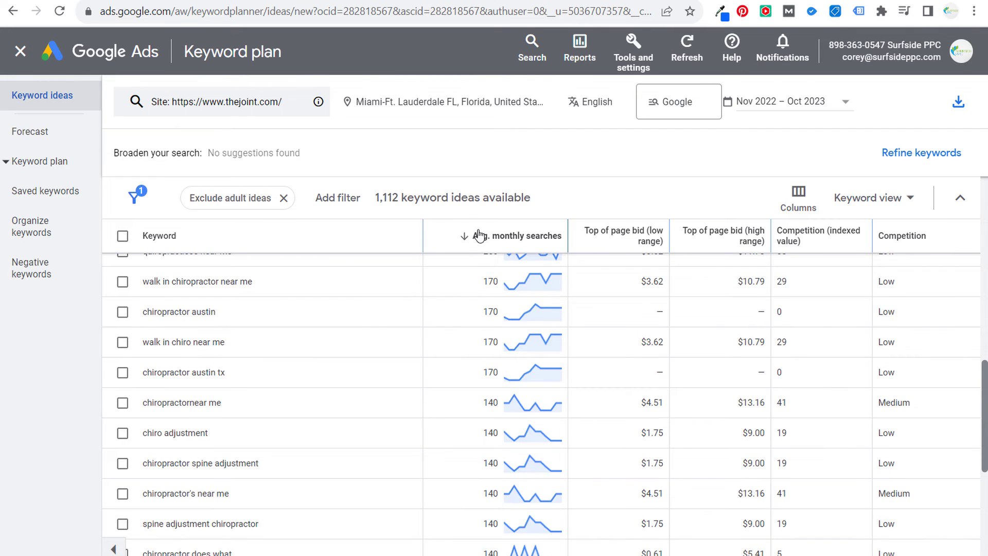
# Set the keyword ideas table to show 500 rows per page
pyautogui.scroll(-5, 403, 312)
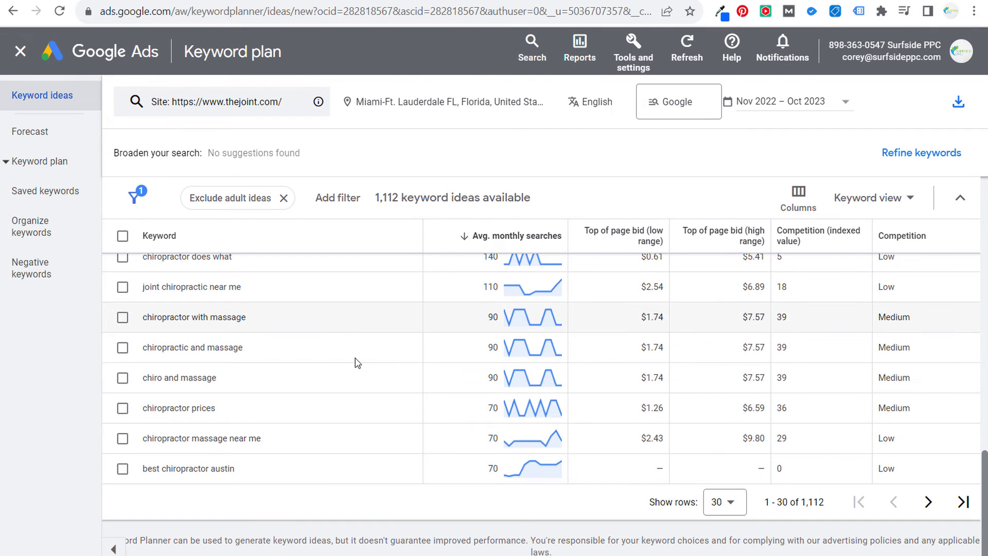
pyautogui.click(726, 502)
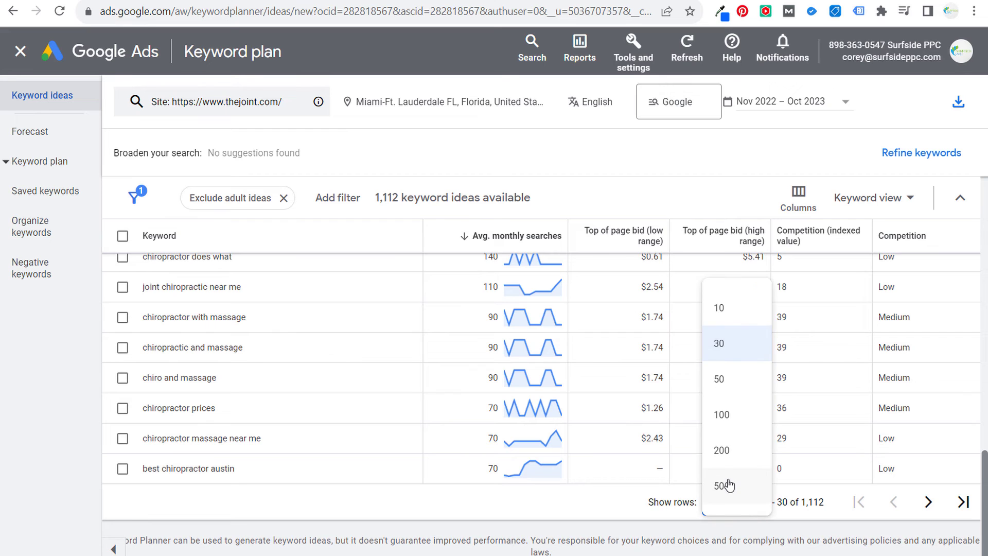
pyautogui.click(726, 485)
# Examine the lower-volume chiropractor keywords in the expanded list, comparing their monthly searches, bid ranges and competition
pyautogui.scroll(-3, 363, 389)
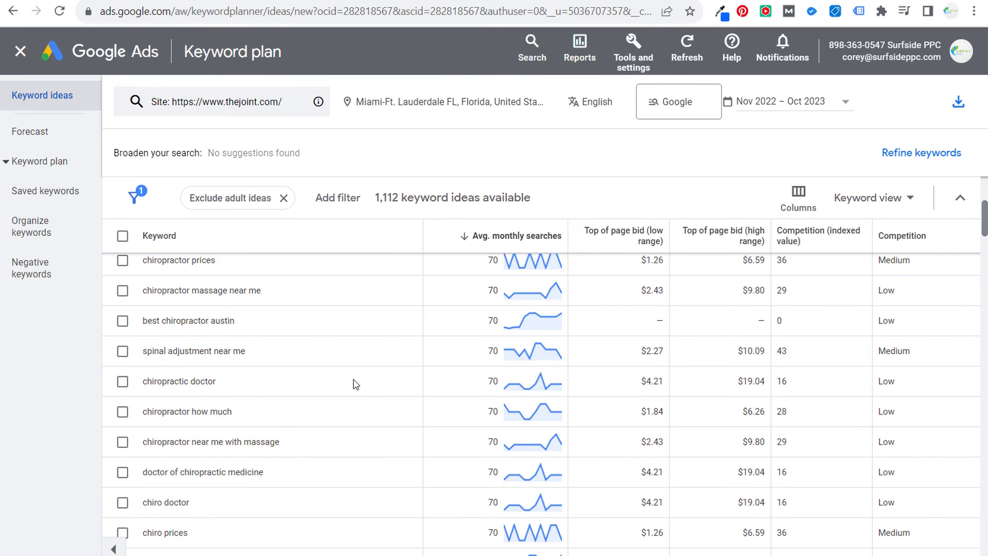
pyautogui.scroll(-3, 354, 384)
pyautogui.scroll(-3, 354, 382)
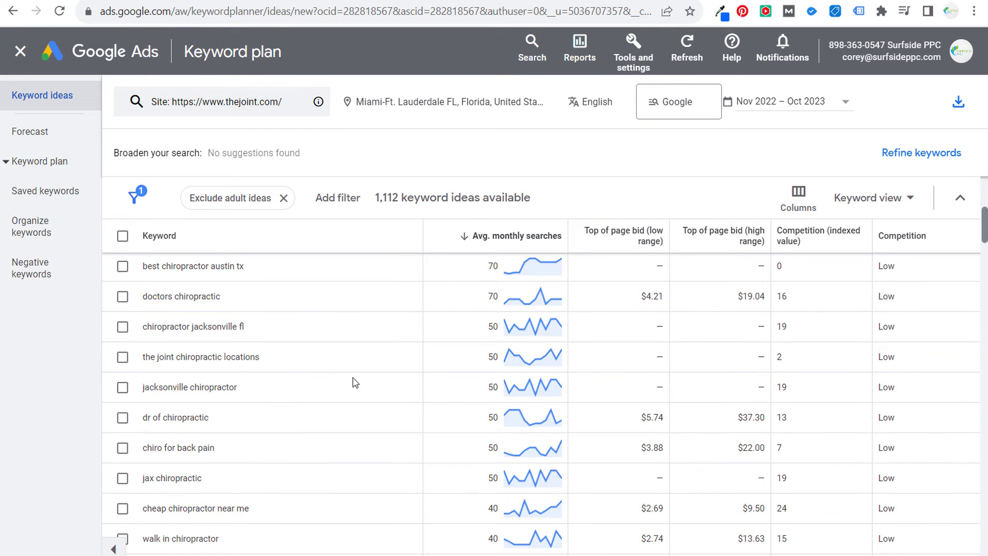
pyautogui.scroll(-3, 355, 381)
pyautogui.scroll(-2, 354, 371)
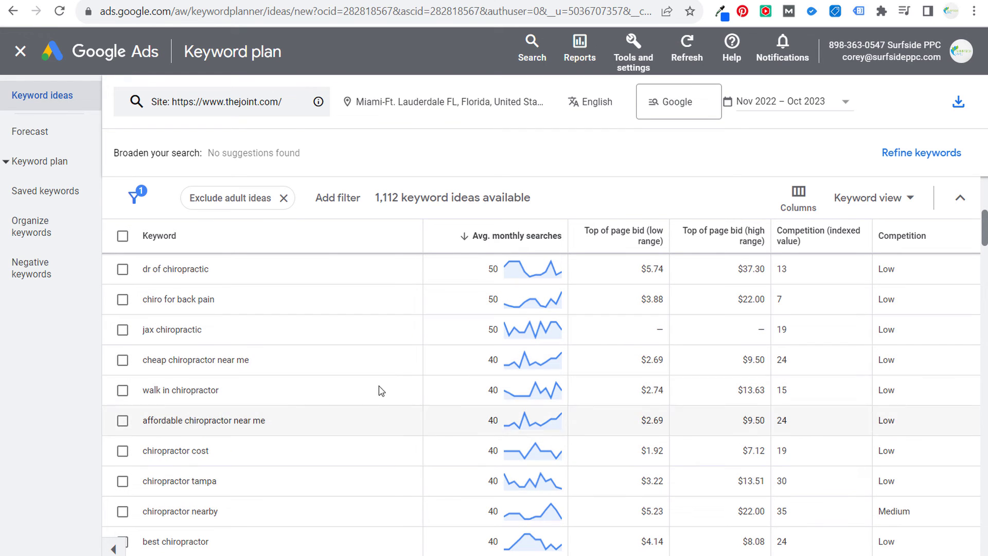
pyautogui.scroll(-5, 349, 360)
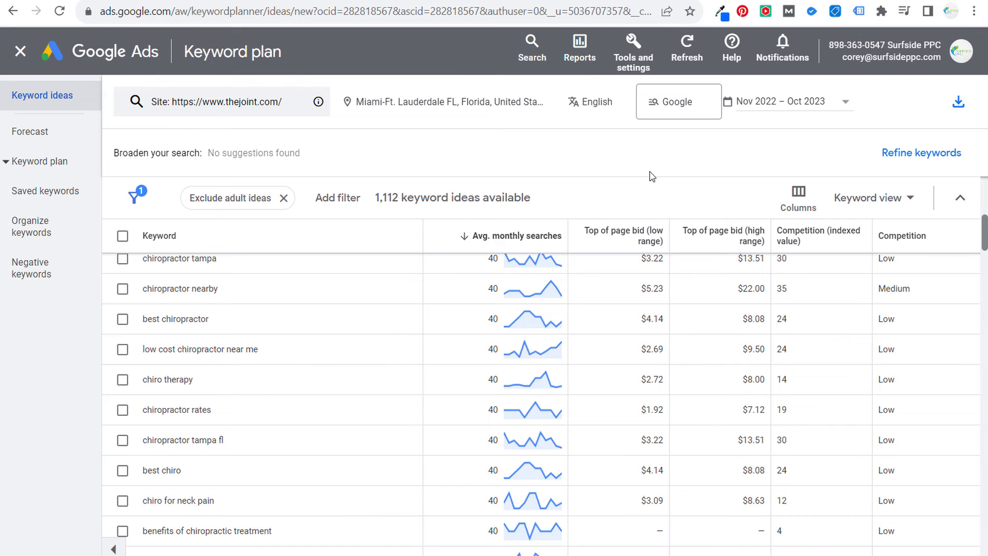
pyautogui.scroll(-6, 276, 448)
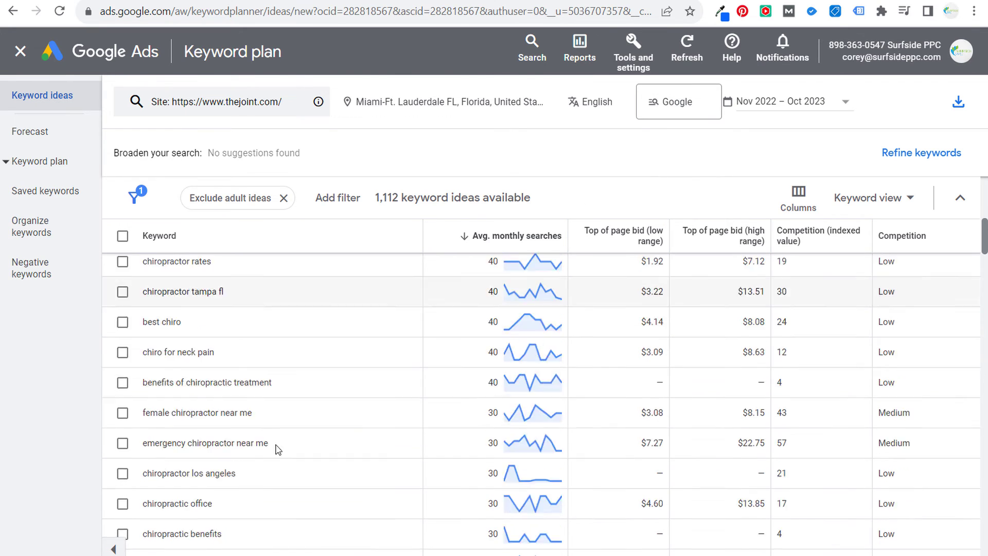
pyautogui.scroll(-6, 296, 450)
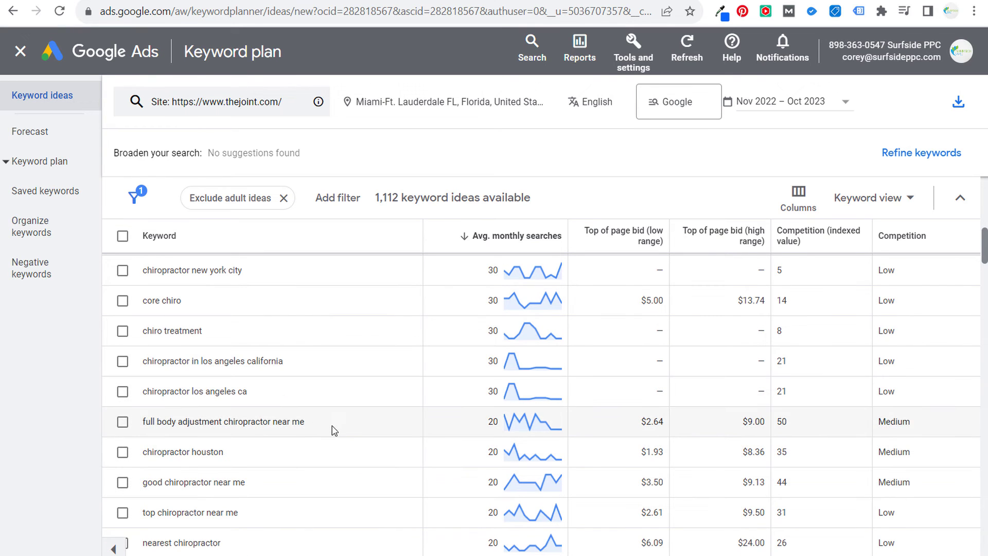
# Examine the keyword ideas with few monthly searches, highlighting the "back adjustment" keyword
pyautogui.scroll(-3, 342, 434)
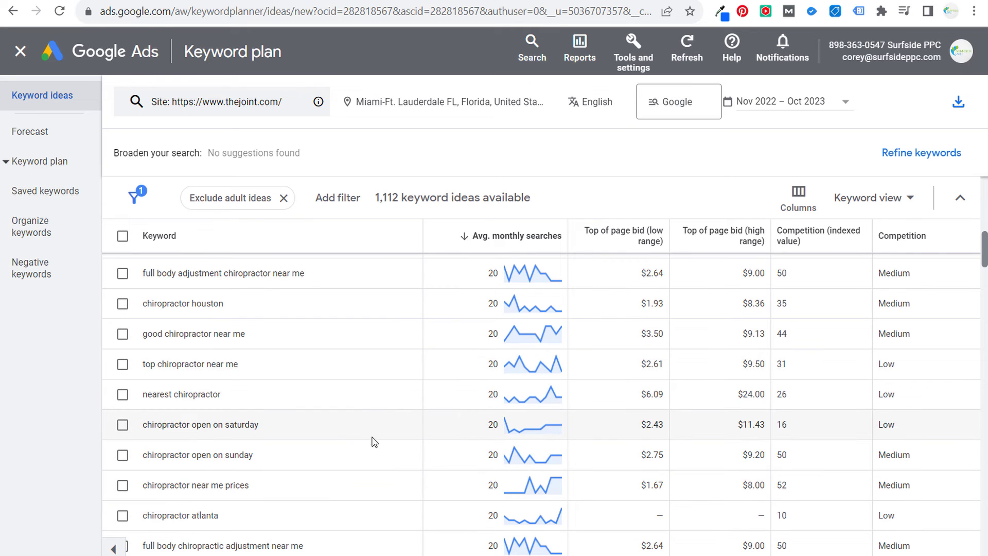
pyautogui.scroll(-3, 366, 433)
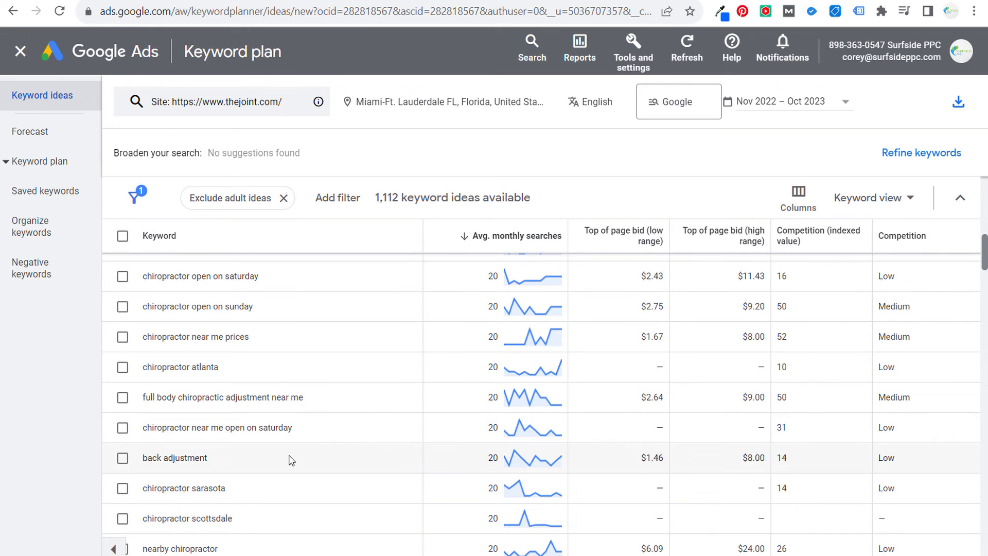
pyautogui.moveTo(289, 459); pyautogui.dragTo(118, 471)
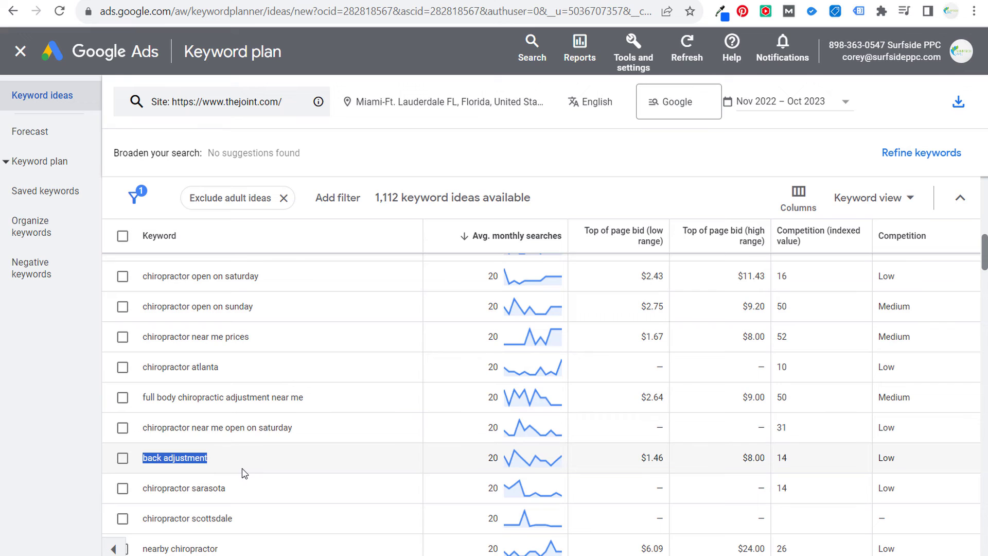
pyautogui.click(267, 462)
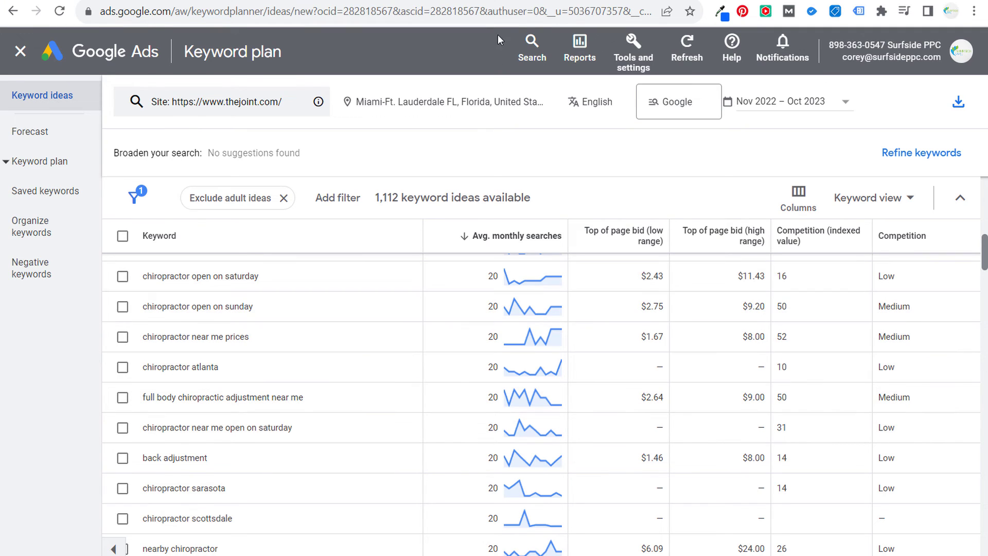
# Switch to Google Trends and review the chiropractor term's interest over time, subregions, related topics and related queries
pyautogui.click(502, 1)
pyautogui.scroll(10, 309, 242)
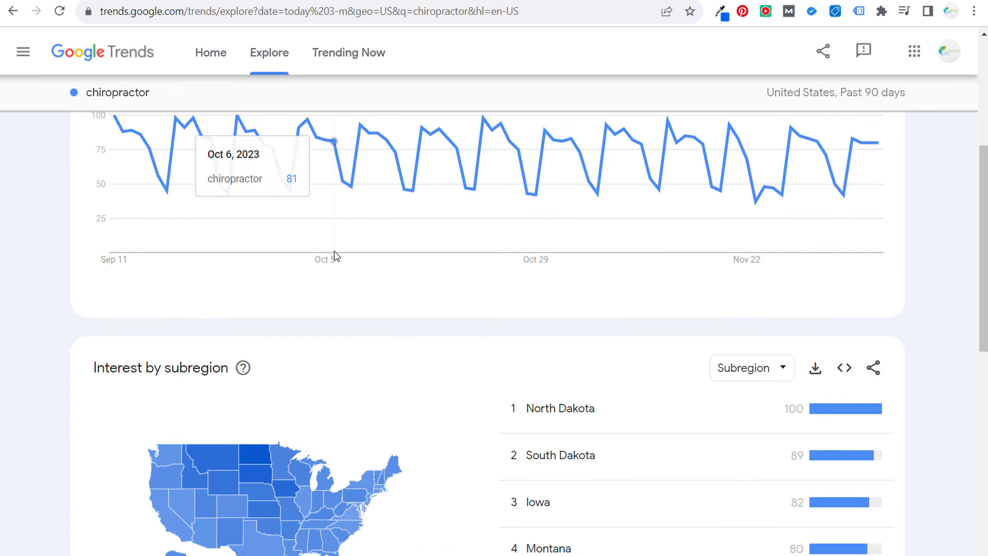
pyautogui.scroll(-10, 168, 203)
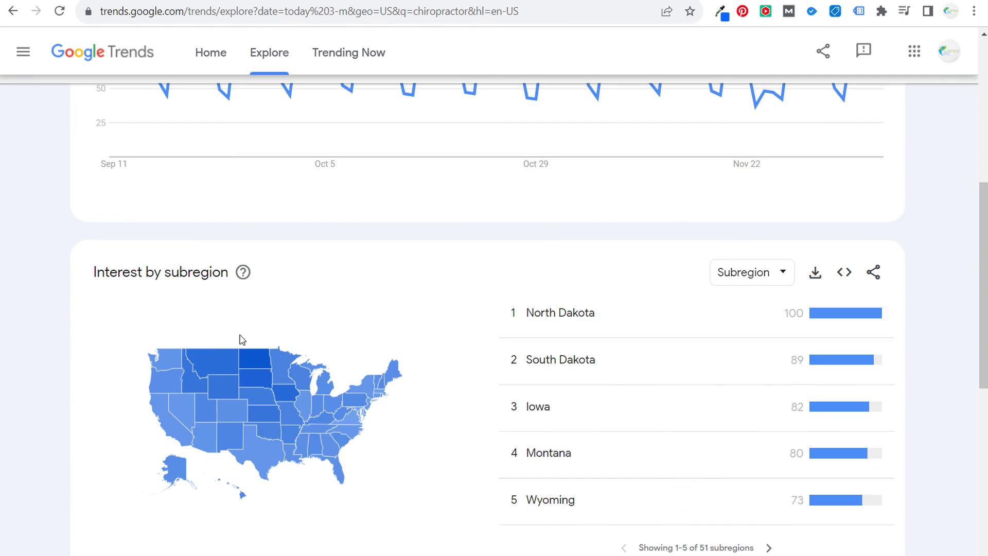
pyautogui.scroll(-4, 167, 457)
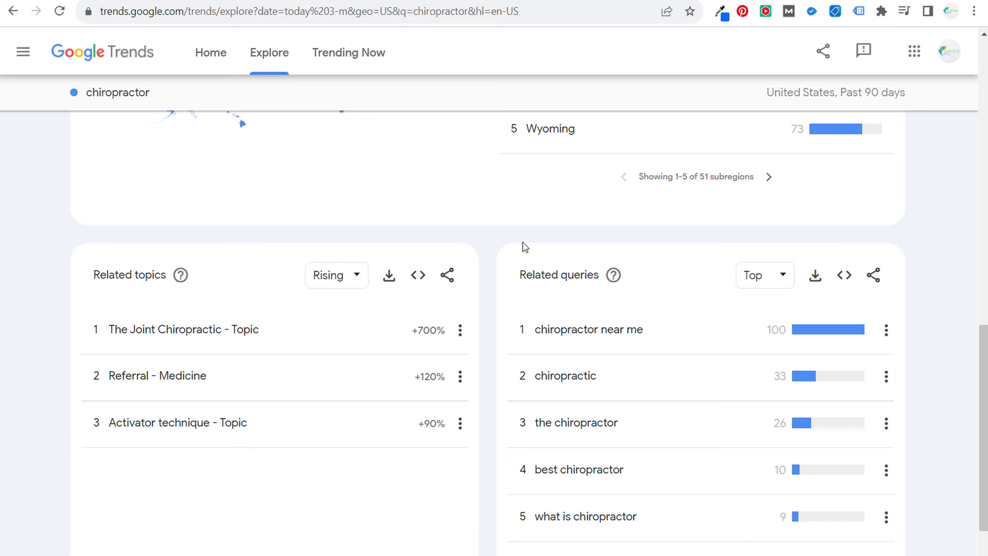
pyautogui.scroll(15, 522, 250)
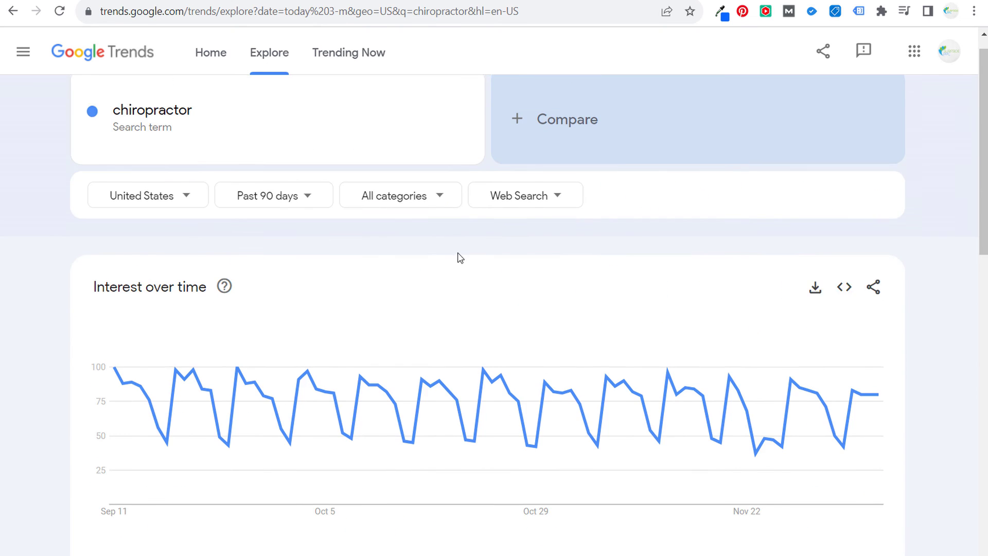
# Replace the chiropractor search term in Google Trends with the search term "running shoes"
pyautogui.scroll(1, 460, 257)
pyautogui.click(175, 139)
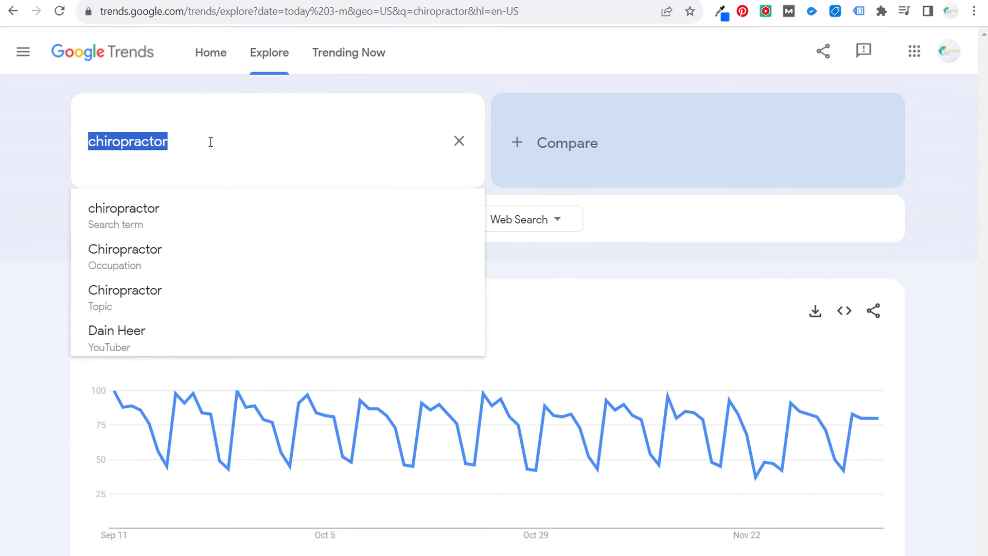
pyautogui.write('running shoes')
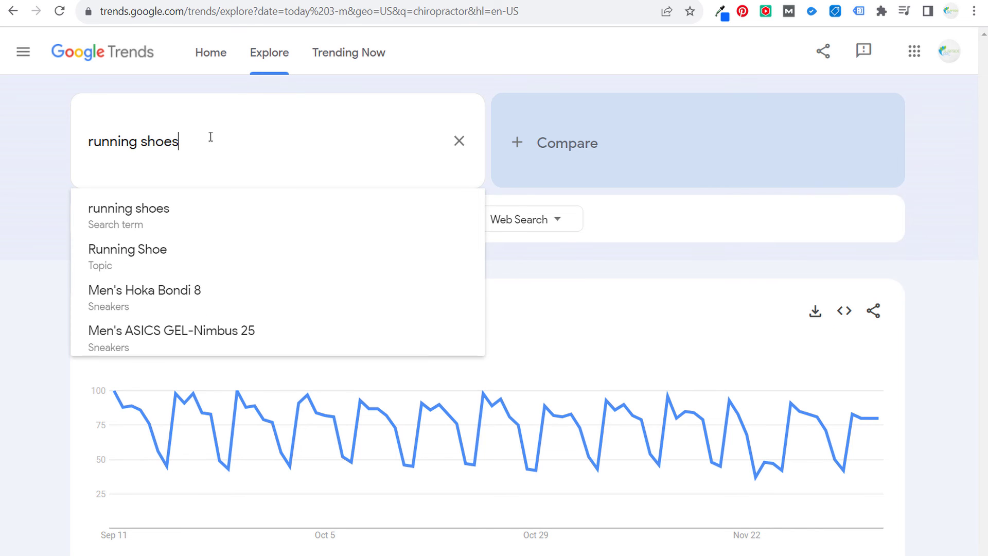
pyautogui.click(168, 221)
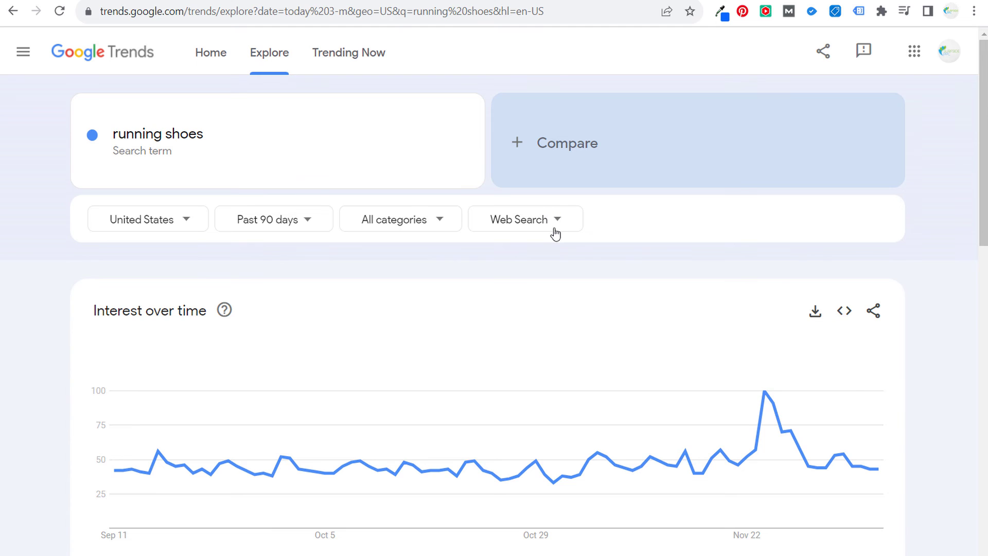
# Examine the first two pages of rising related topics for running shoes
pyautogui.scroll(-8, 552, 272)
pyautogui.scroll(-5, 546, 262)
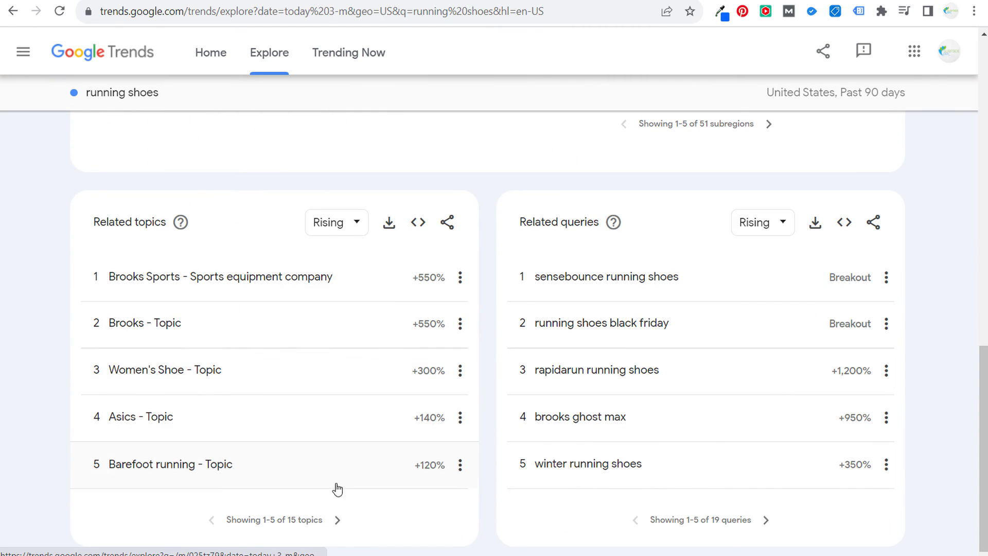
pyautogui.click(341, 524)
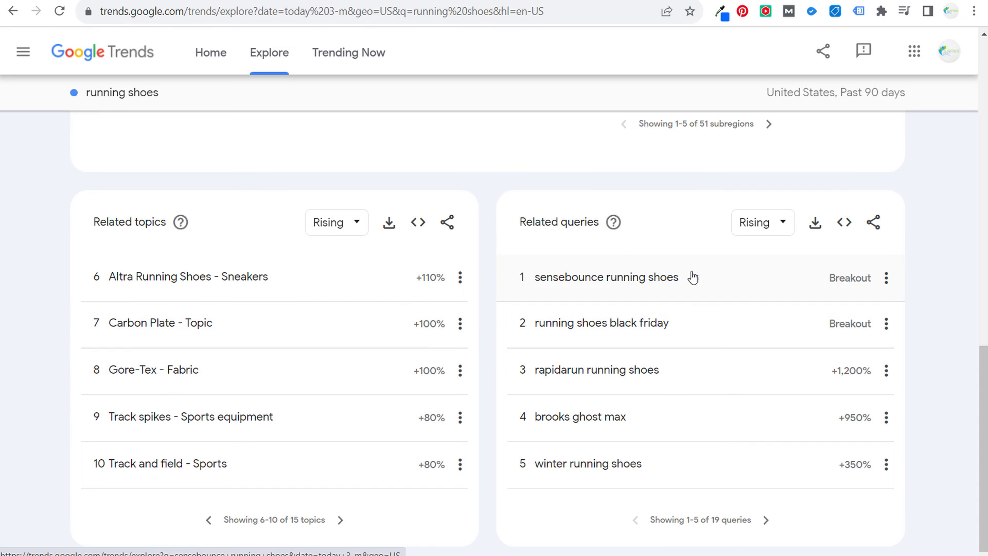
# Show the Top related queries for running shoes and browse through their pages
pyautogui.click(779, 224)
pyautogui.click(766, 270)
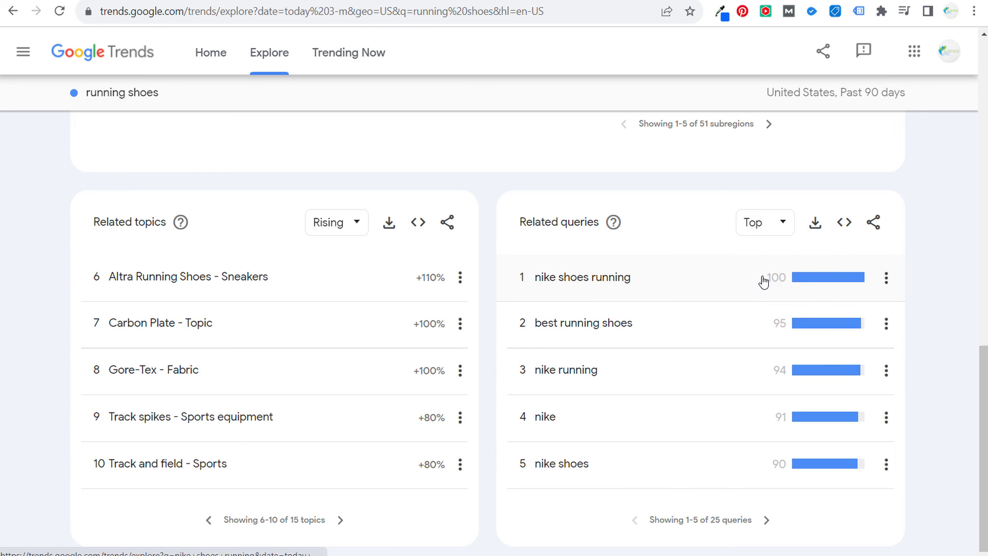
pyautogui.click(768, 521)
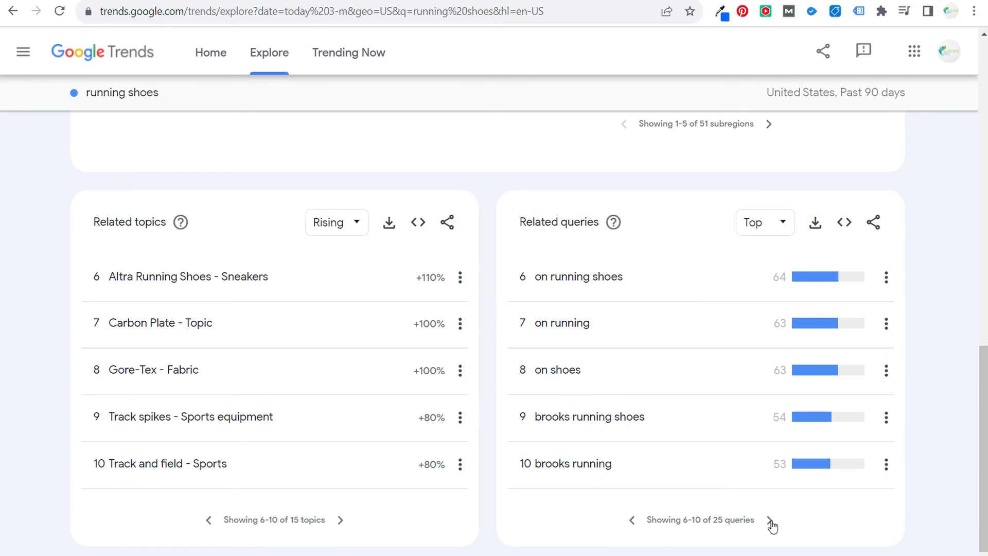
pyautogui.click(771, 521)
pyautogui.click(770, 521)
pyautogui.click(632, 521)
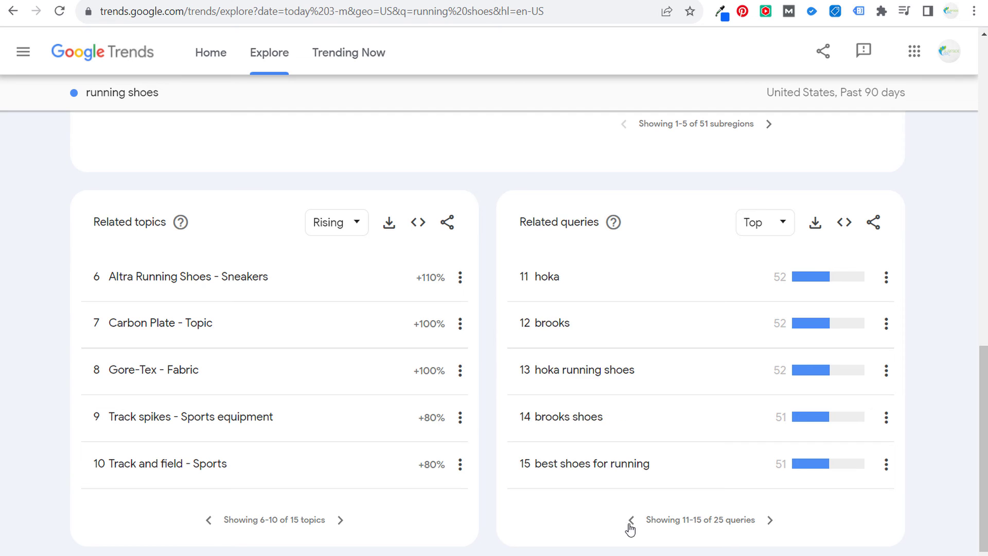
pyautogui.click(632, 521)
# Return the related queries to Rising and browse through the pages of rising running shoe queries
pyautogui.click(770, 225)
pyautogui.click(756, 199)
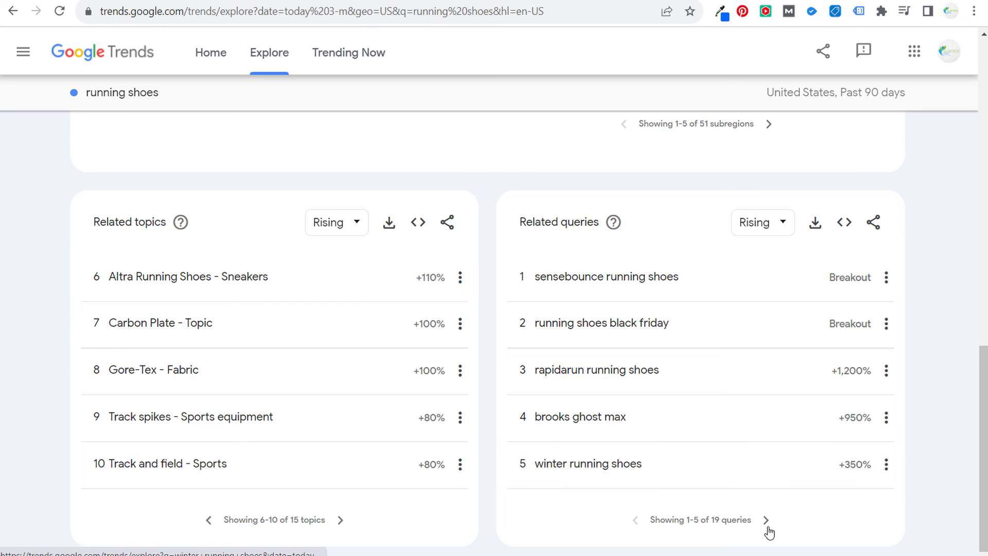
pyautogui.click(766, 520)
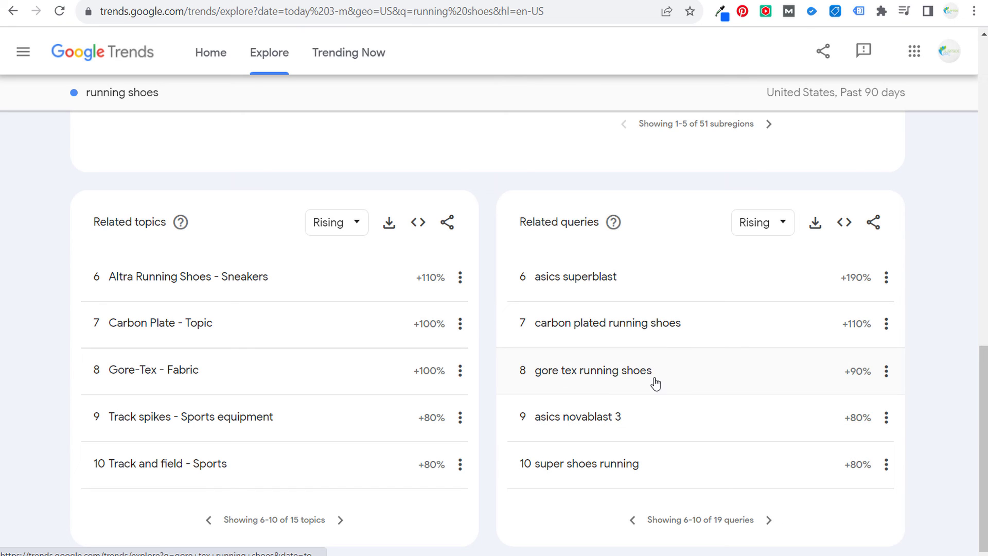
pyautogui.click(769, 520)
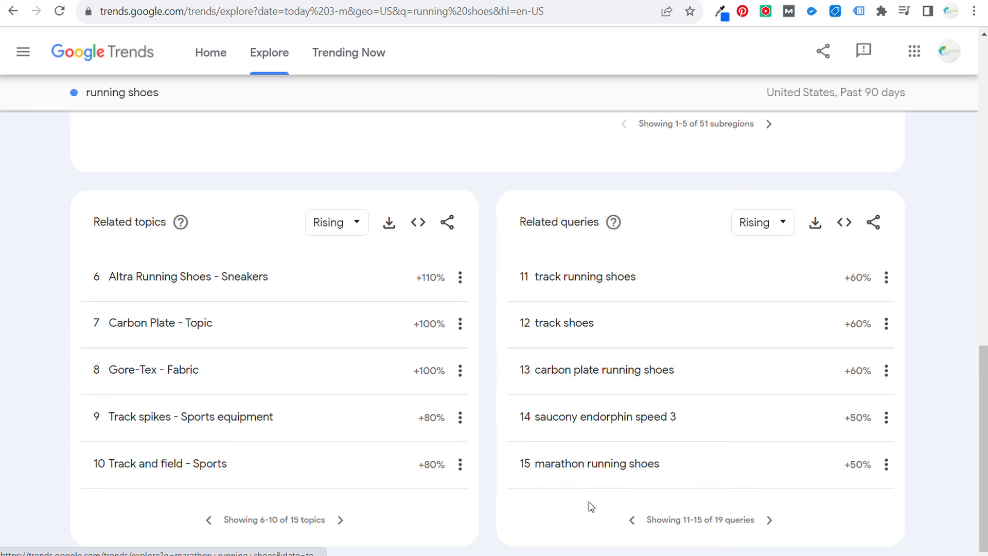
pyautogui.click(769, 520)
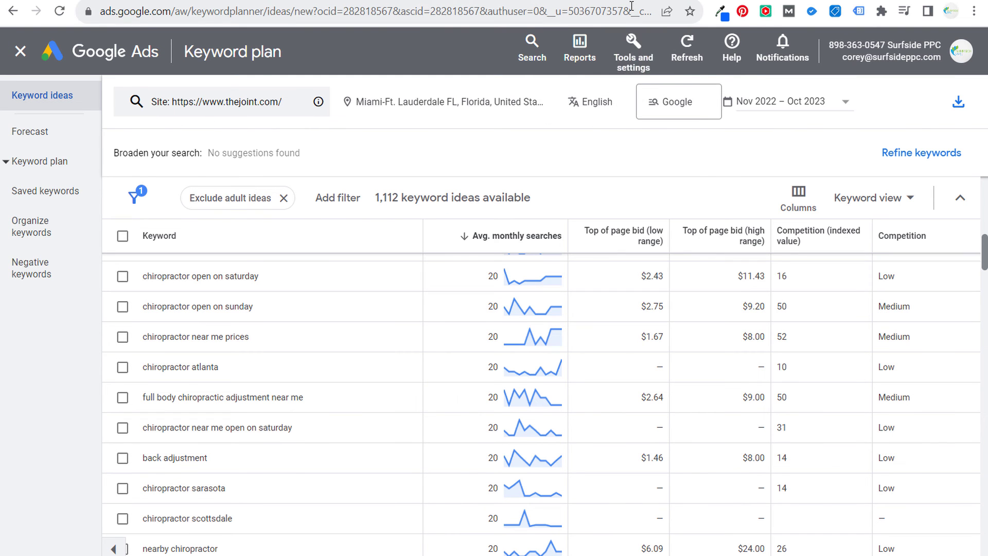
# Revisit the Moz True Competitor report and The Hoth's Search Competition Tool report for thejoint.com
pyautogui.click(653, 1)
pyautogui.scroll(15, 618, 144)
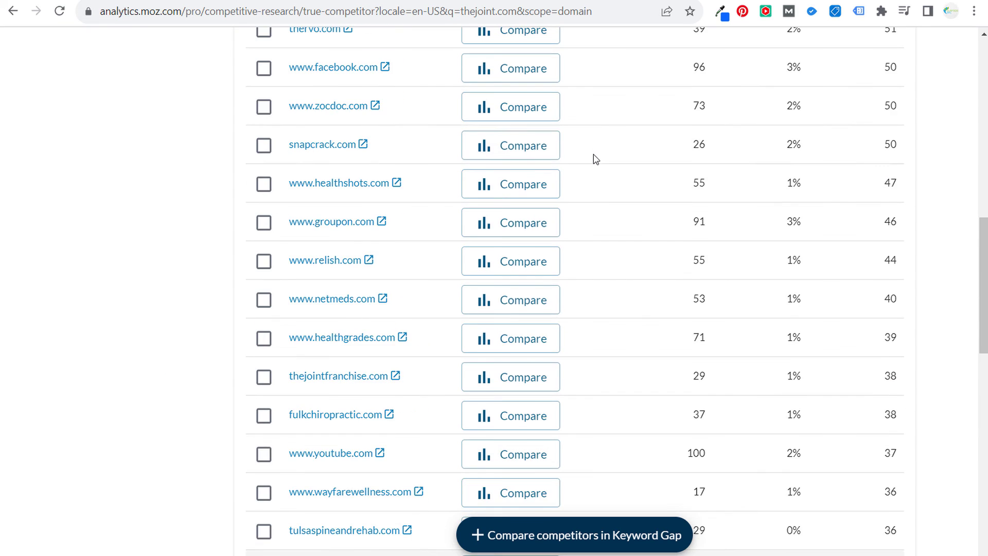
pyautogui.scroll(4, 603, 175)
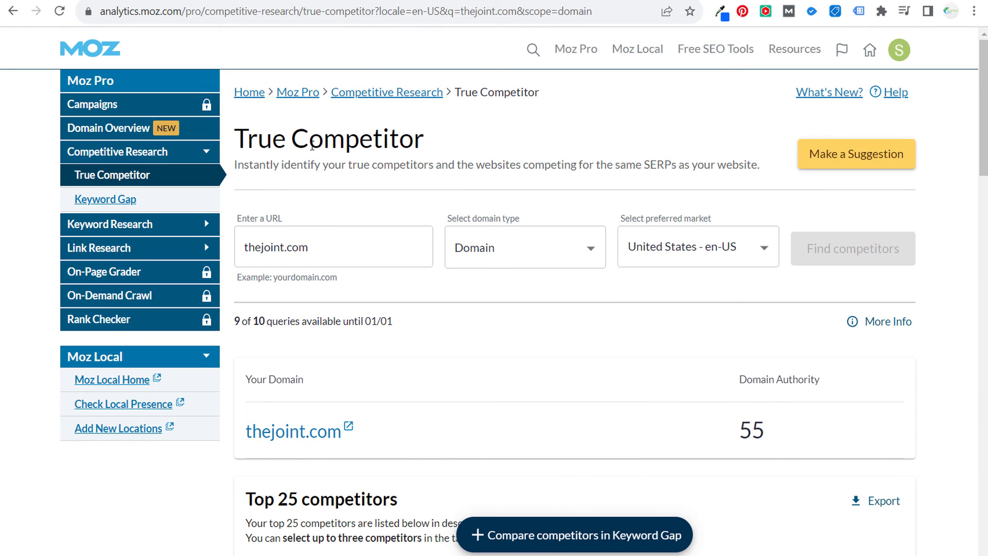
pyautogui.click(617, 1)
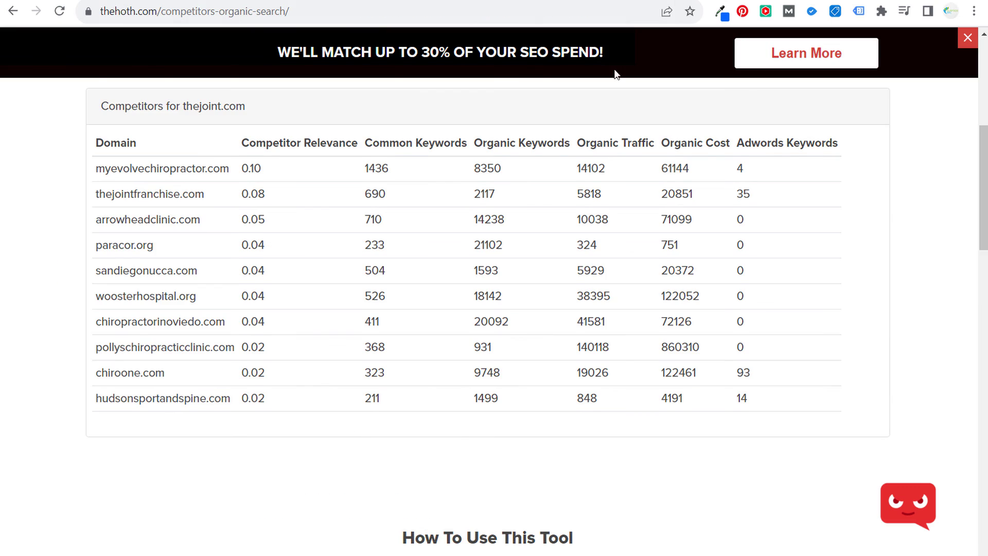
pyautogui.scroll(7, 443, 183)
pyautogui.moveTo(462, 208)
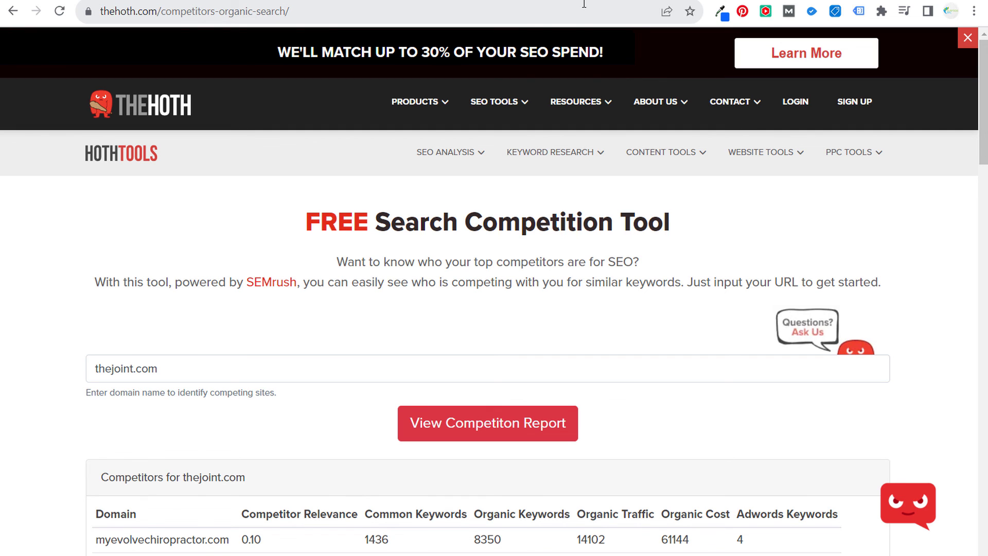
# Revisit The Joint Chiropractic's listings in Google Ads Transparency Center and Meta Ad Library, including the linked $29 new patient landing page
pyautogui.click(550, 1)
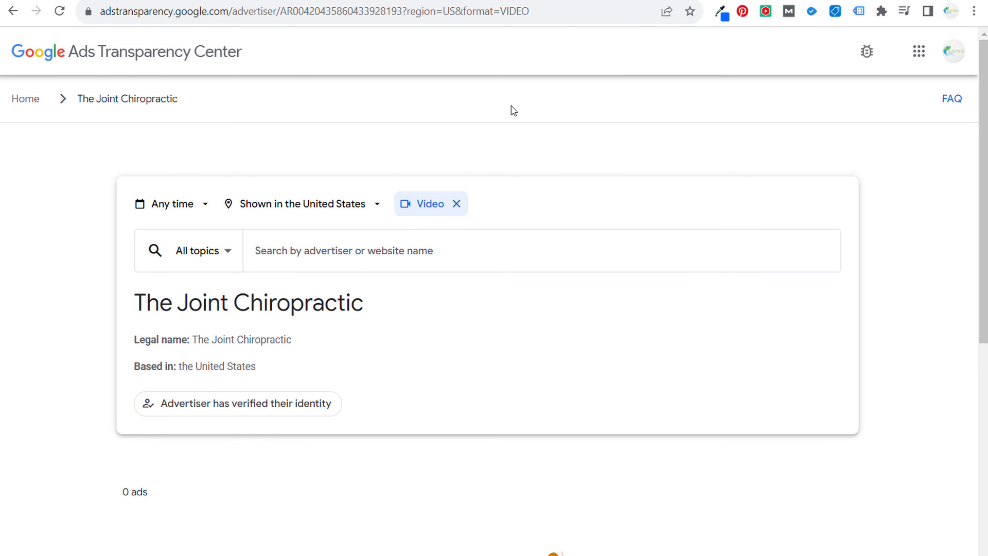
pyautogui.click(576, 1)
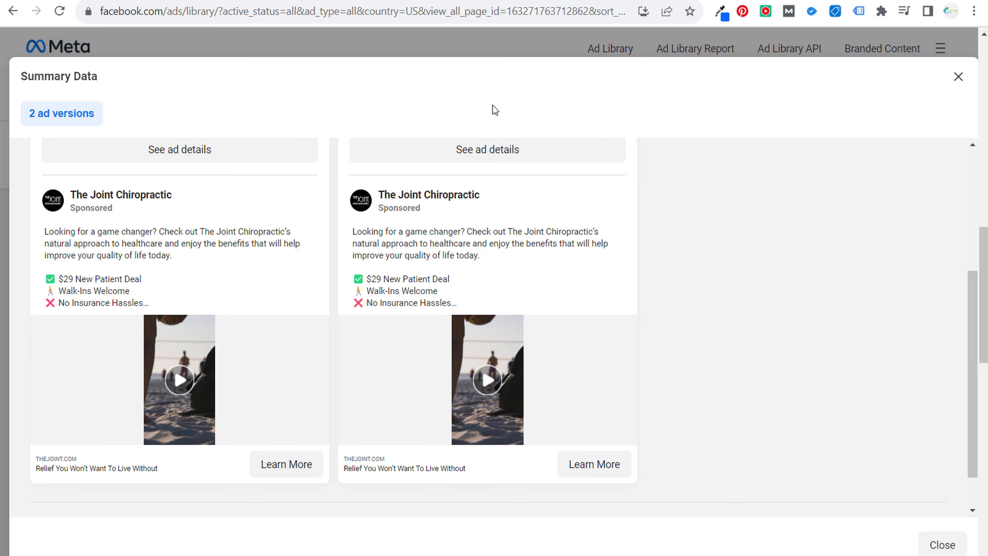
pyautogui.click(598, 462)
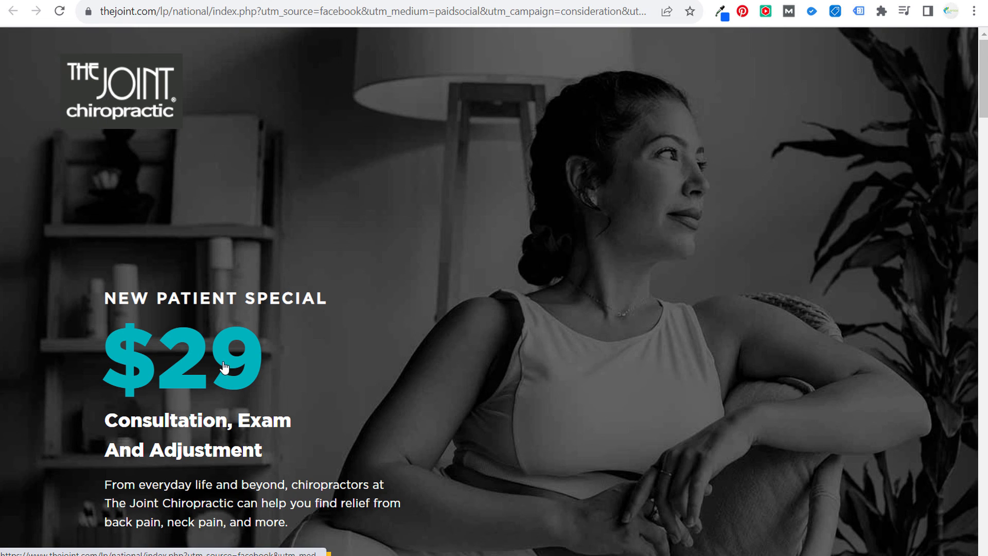
# Return to the Google Ads Keyword Planner and sort the keyword ideas by descending top of page bid (high range)
pyautogui.click(489, 1)
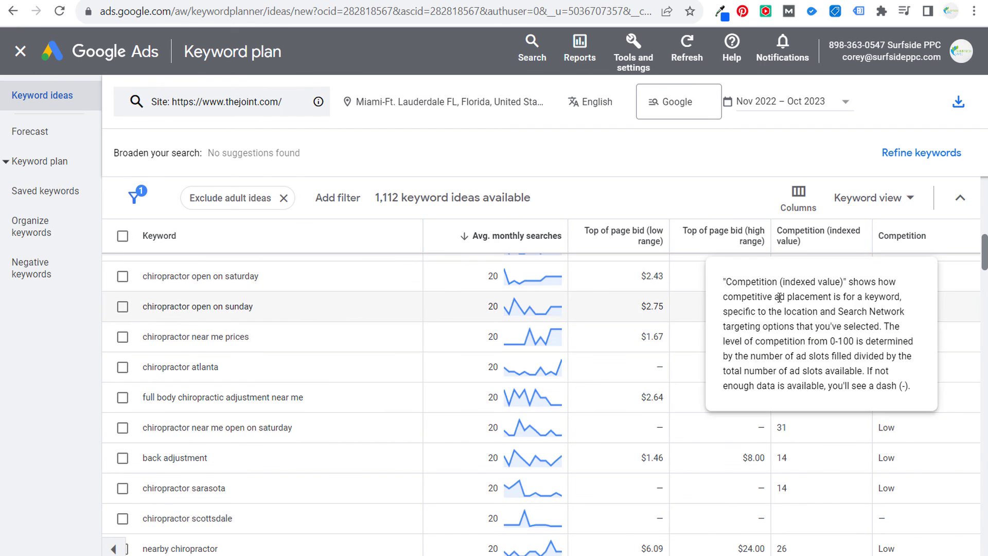
pyautogui.click(733, 246)
pyautogui.scroll(3, 854, 361)
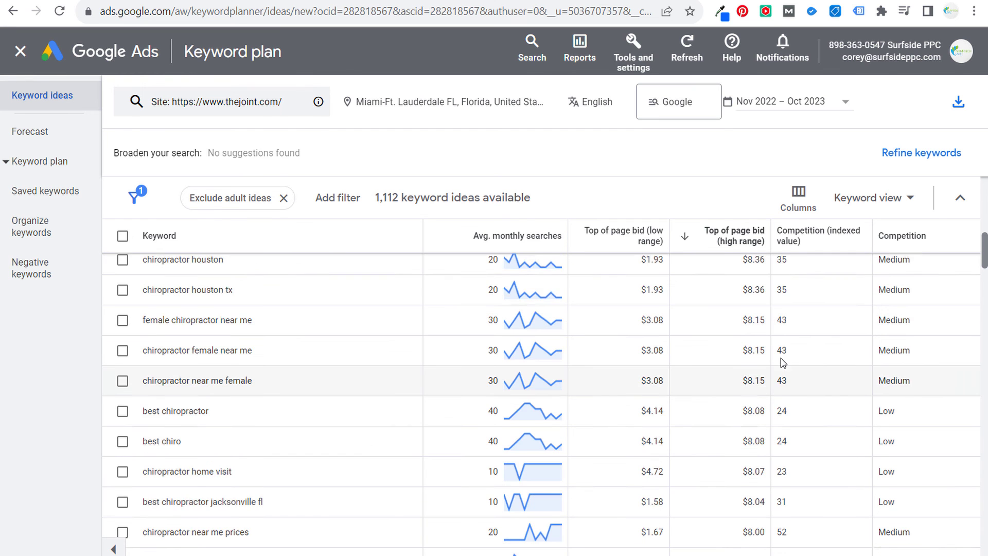
pyautogui.scroll(5, 760, 337)
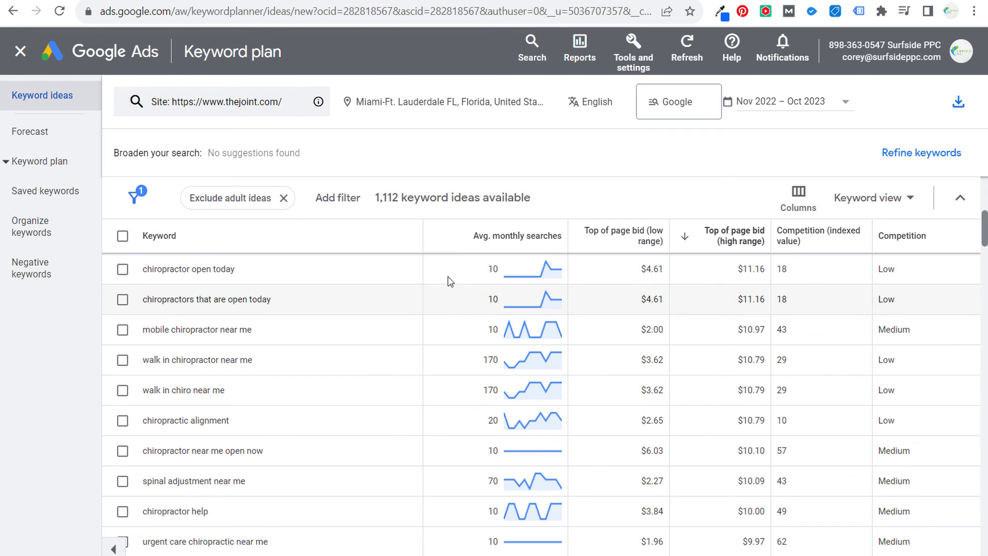
# Examine the higher-bid keywords one by one, highlighting "chiropractor open today" through "spinal adjustment near me"
pyautogui.moveTo(261, 272); pyautogui.dragTo(139, 271)
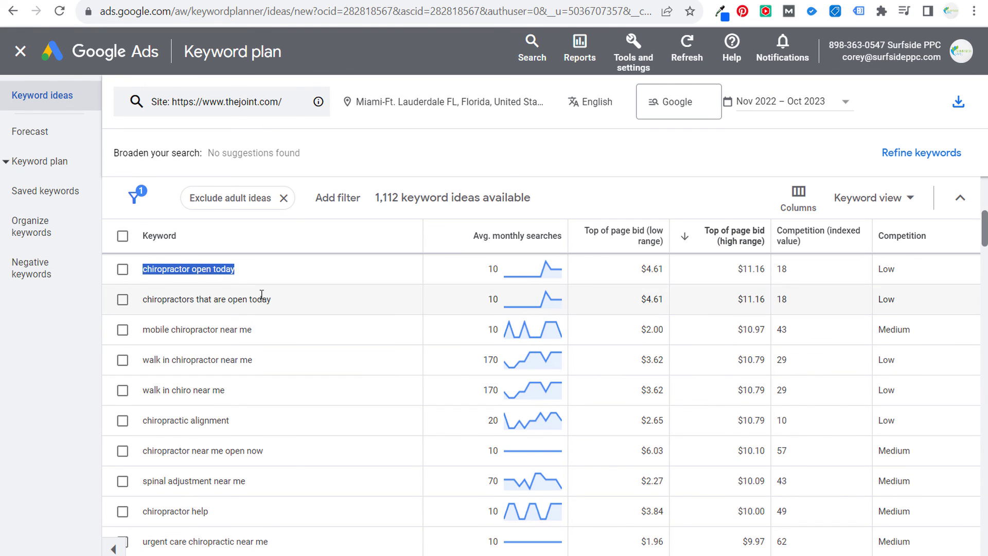
pyautogui.click(224, 282)
pyautogui.moveTo(272, 300); pyautogui.dragTo(144, 300)
pyautogui.click(211, 297)
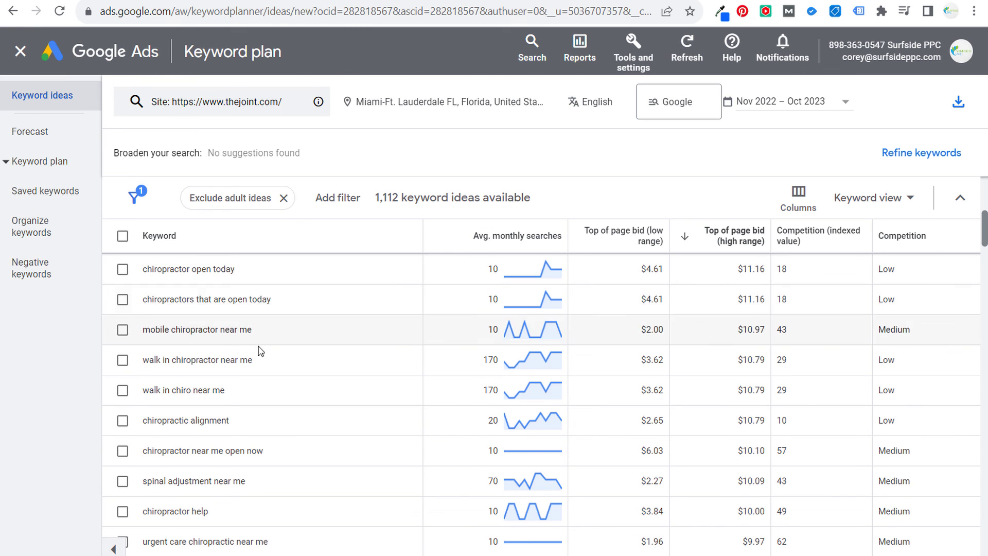
pyautogui.moveTo(315, 337); pyautogui.dragTo(135, 330)
pyautogui.moveTo(283, 360); pyautogui.dragTo(128, 361)
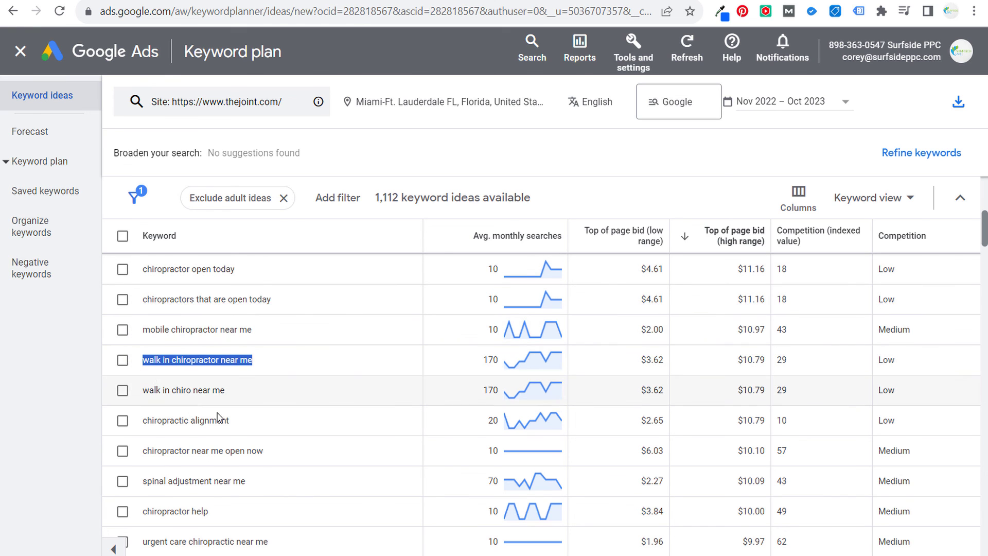
pyautogui.moveTo(270, 419); pyautogui.dragTo(132, 420)
pyautogui.moveTo(280, 450); pyautogui.dragTo(142, 449)
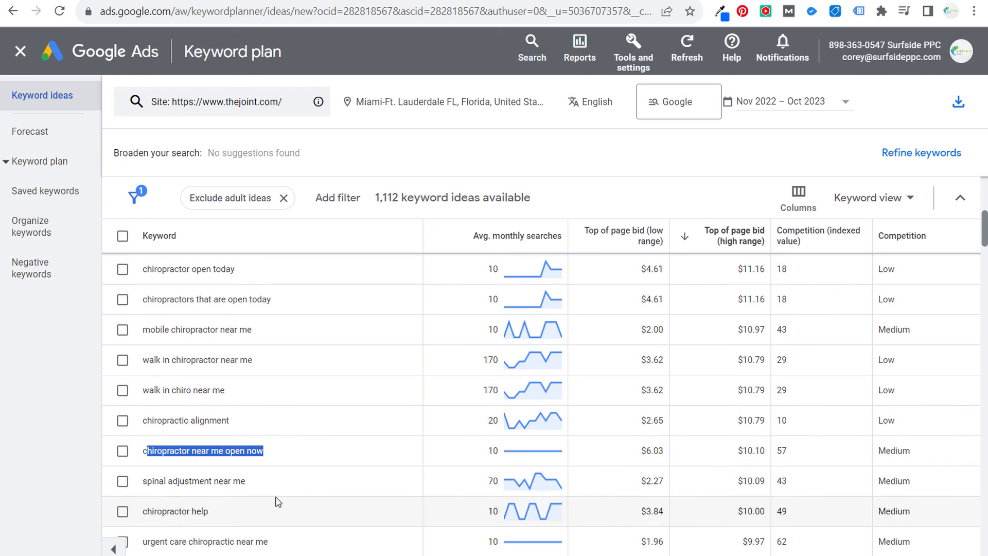
pyautogui.moveTo(252, 481); pyautogui.dragTo(128, 482)
pyautogui.click(200, 478)
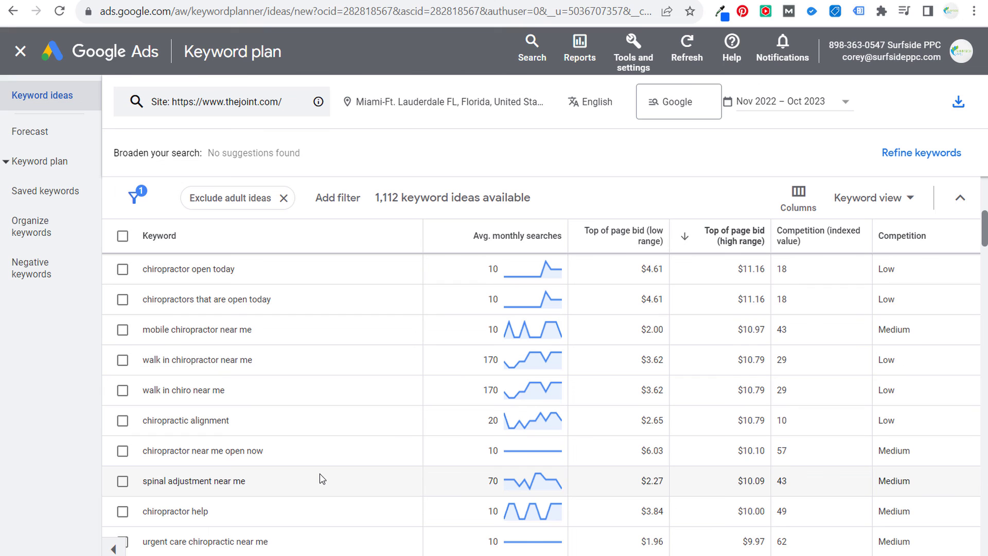
# Sort the keyword ideas by descending average monthly searches and return to the start of the list
pyautogui.scroll(3, 355, 453)
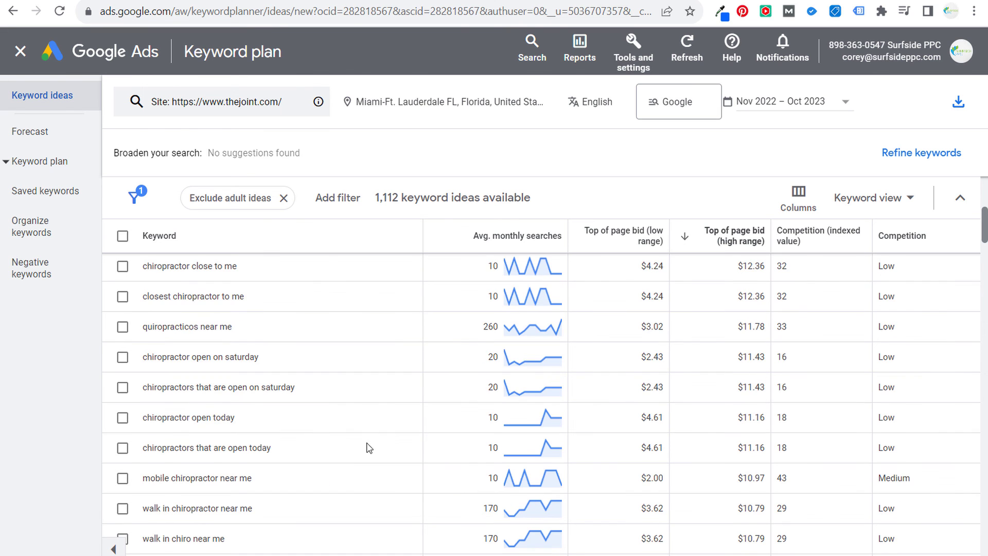
pyautogui.click(492, 238)
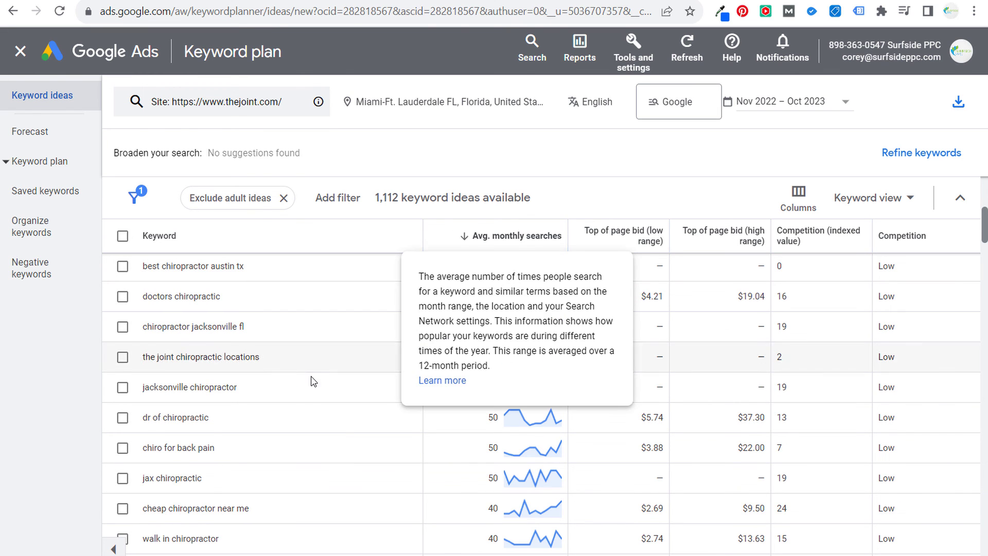
pyautogui.scroll(10, 363, 403)
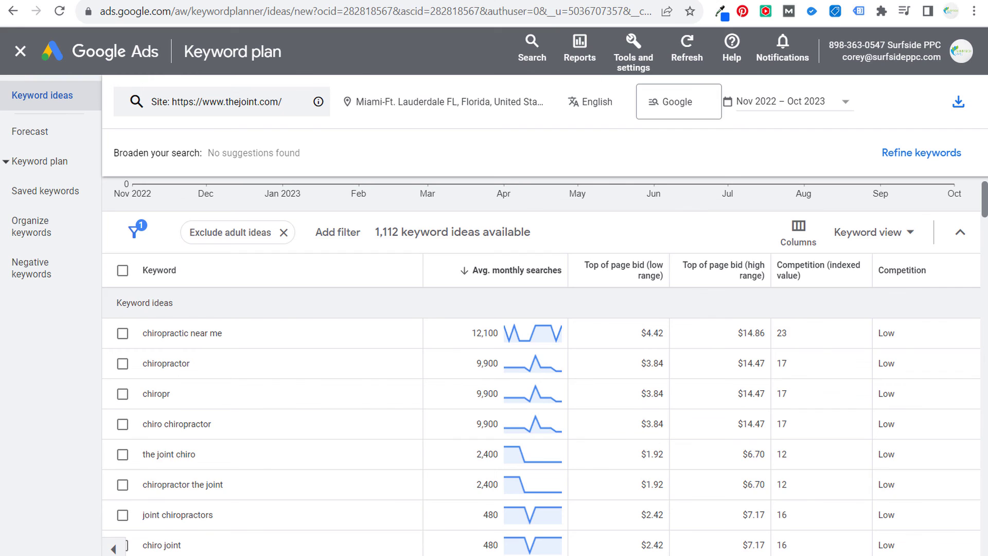
# Go past The Joint's plans and pricing page to the Google Trends report for "running shoes" and revisit its interest by subregion
pyautogui.hotkey('ctrl', 'Tab')
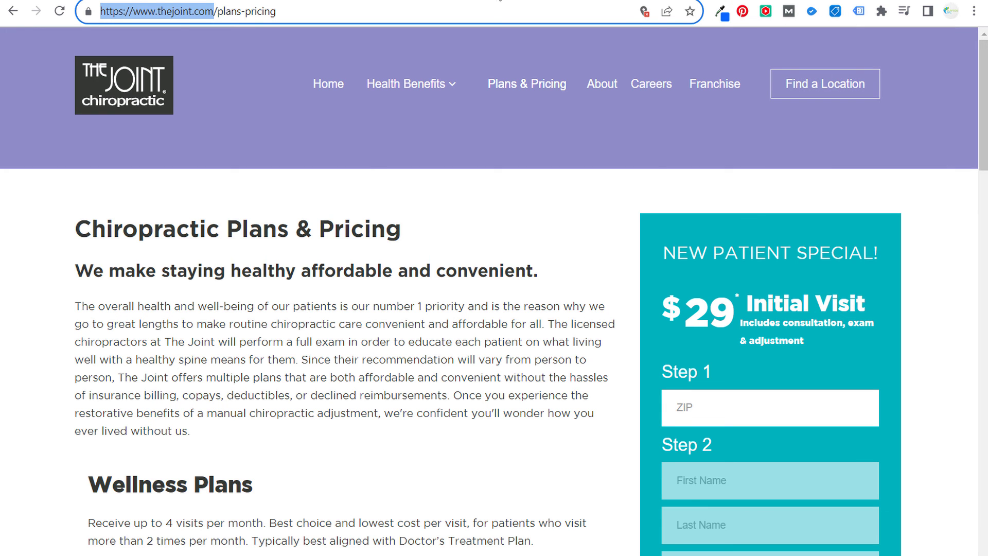
pyautogui.hotkey('ctrl', 'Tab')
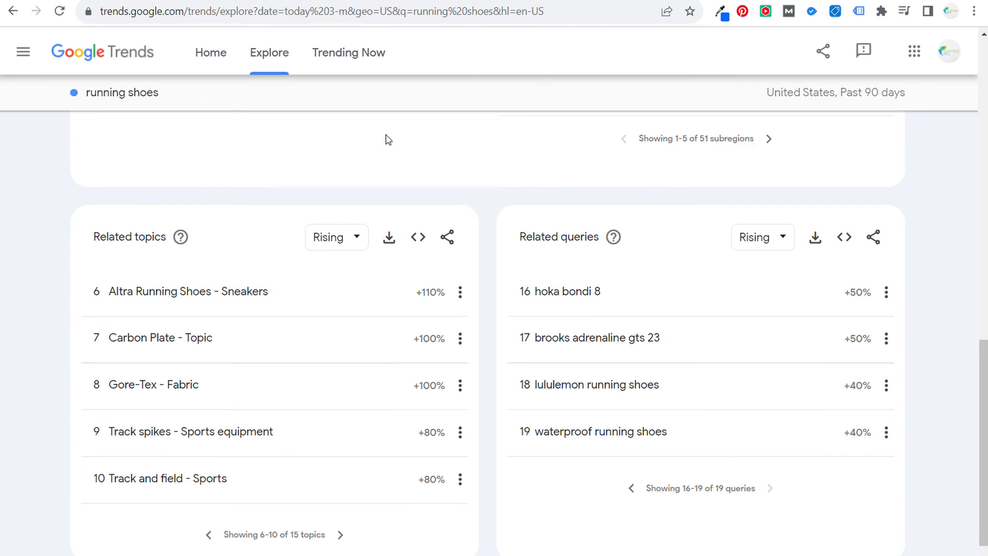
pyautogui.scroll(8, 389, 140)
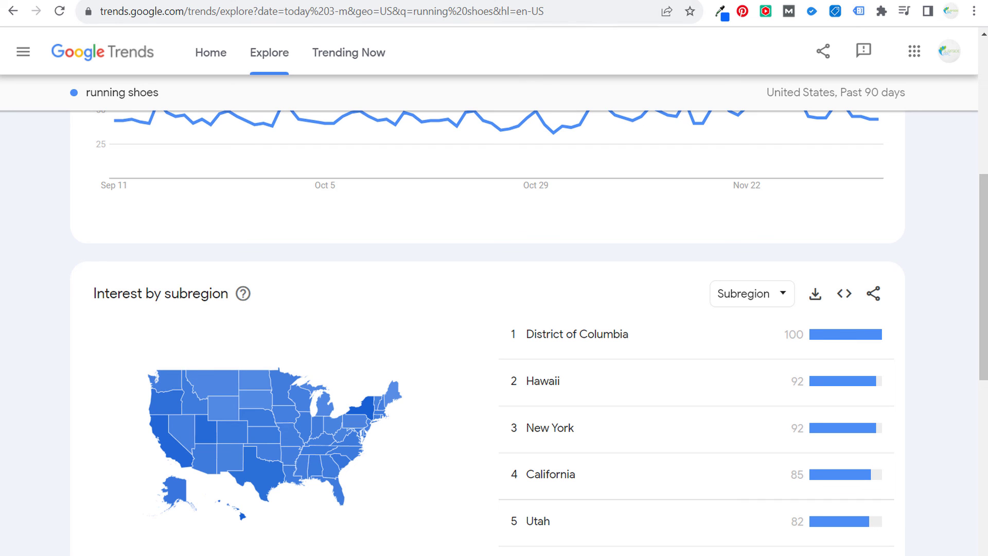
# Switch to The Joint Chiropractic's Facebook page and look over its intro, photos and latest post
pyautogui.hotkey('ctrl', 'Tab')
pyautogui.scroll(-12, 898, 253)
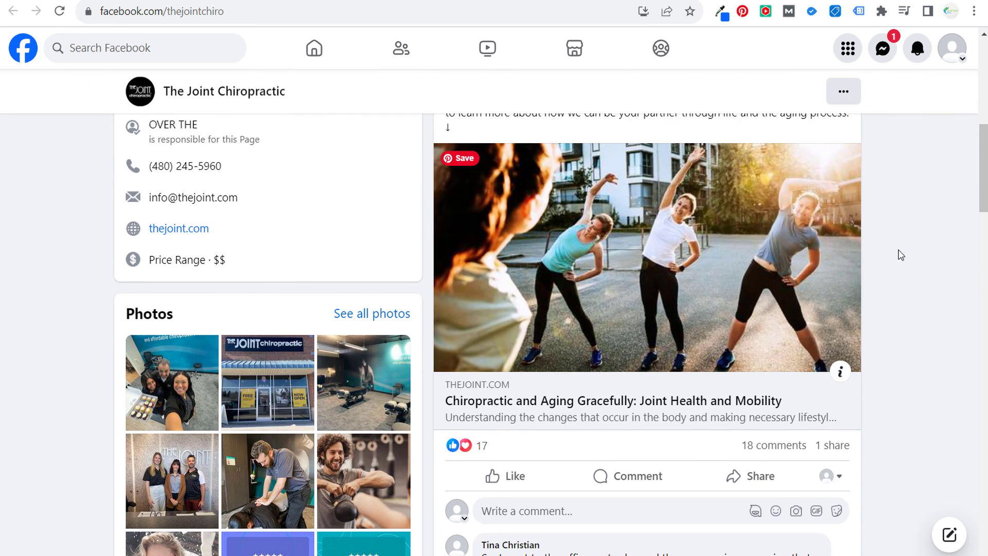
pyautogui.scroll(12, 919, 273)
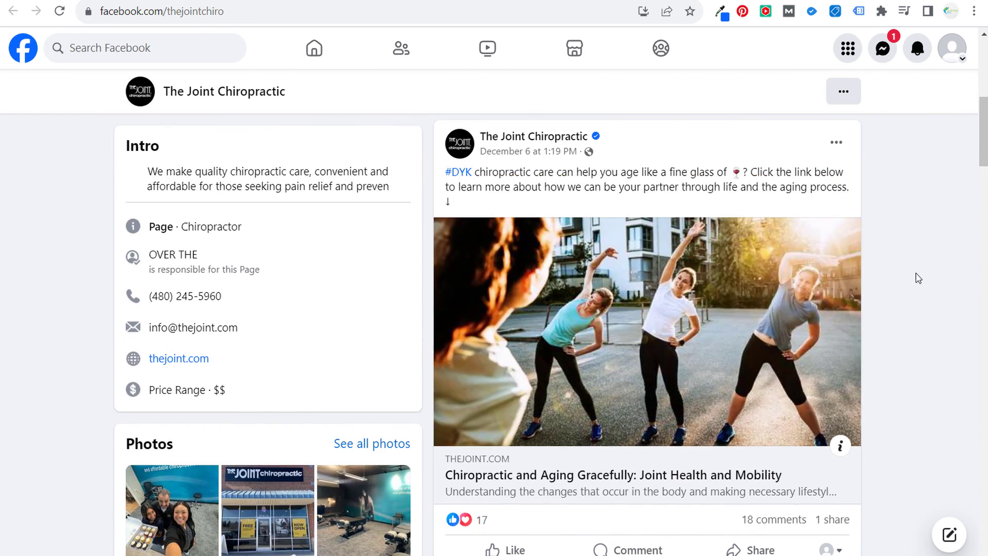